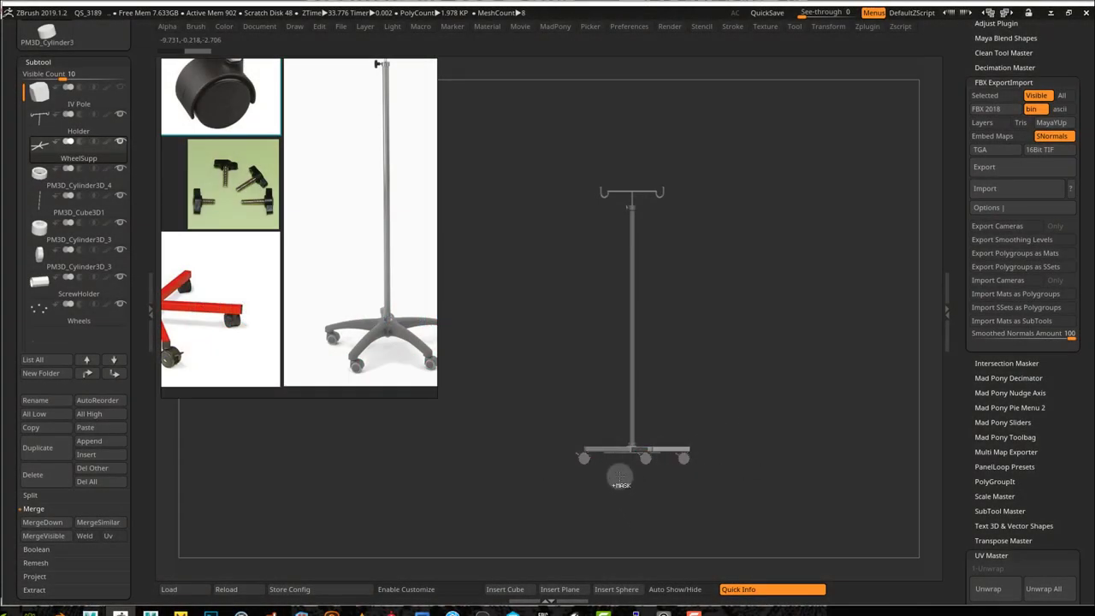
- Increase the floor's Grid Size so the grid extends far beyond the IV pole's wheeled base
right_click_drag(620, 476, 762, 514, "ctrl")
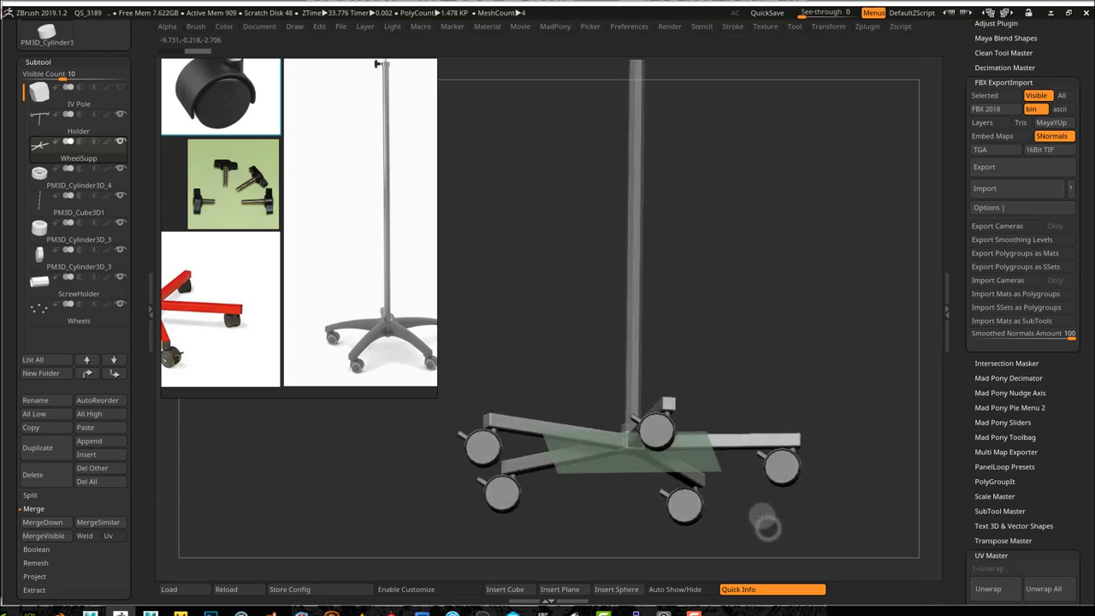
left_click_drag(764, 524, 634, 488, "shift")
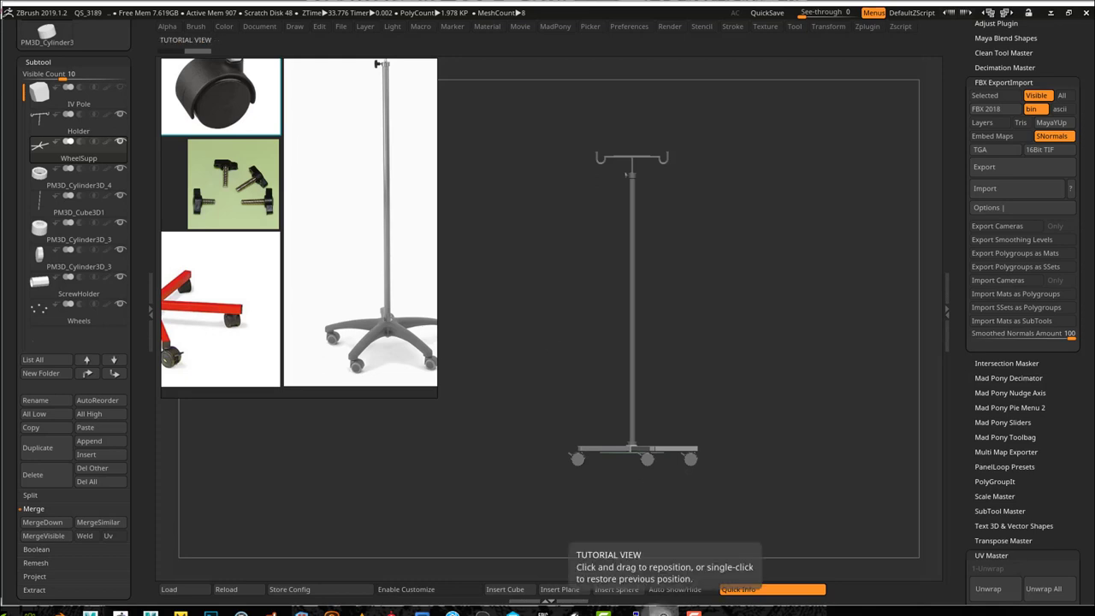
left_click(295, 27)
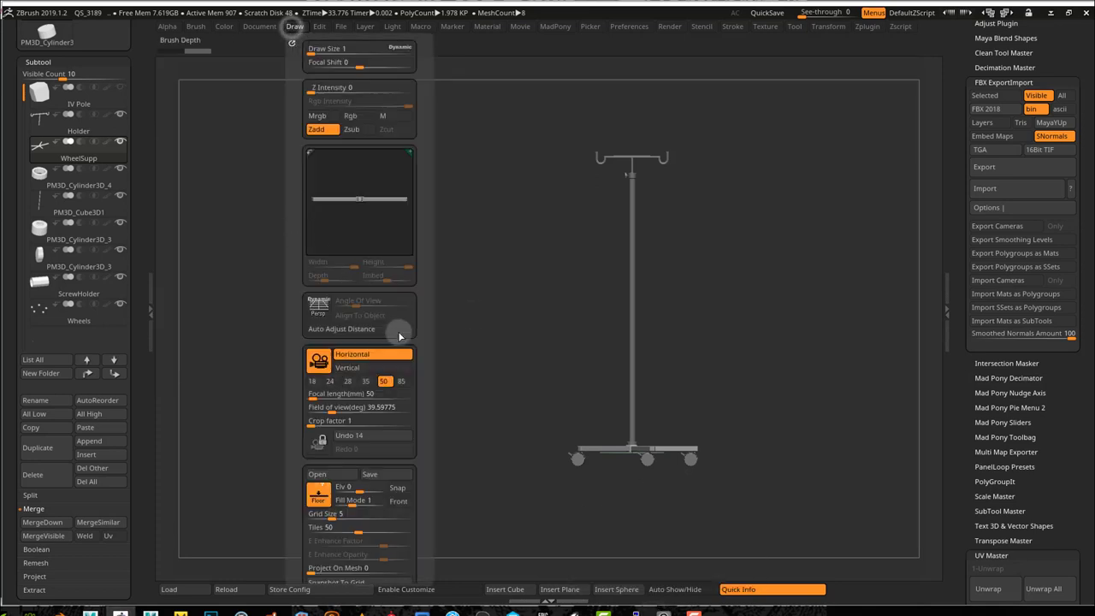
left_click_drag(426, 326, 423, 252)
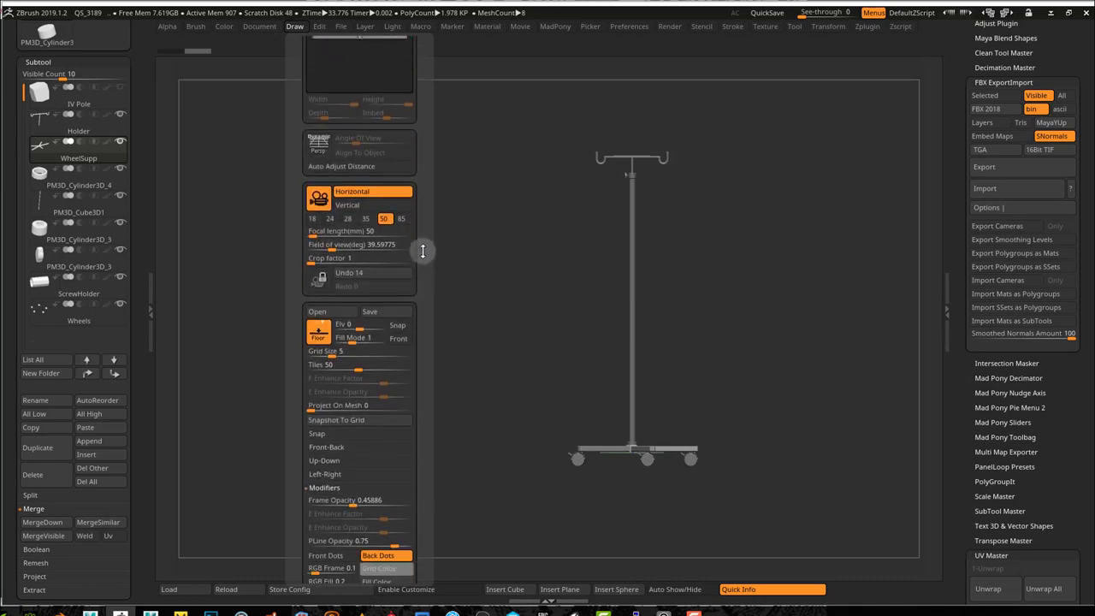
left_click(295, 26)
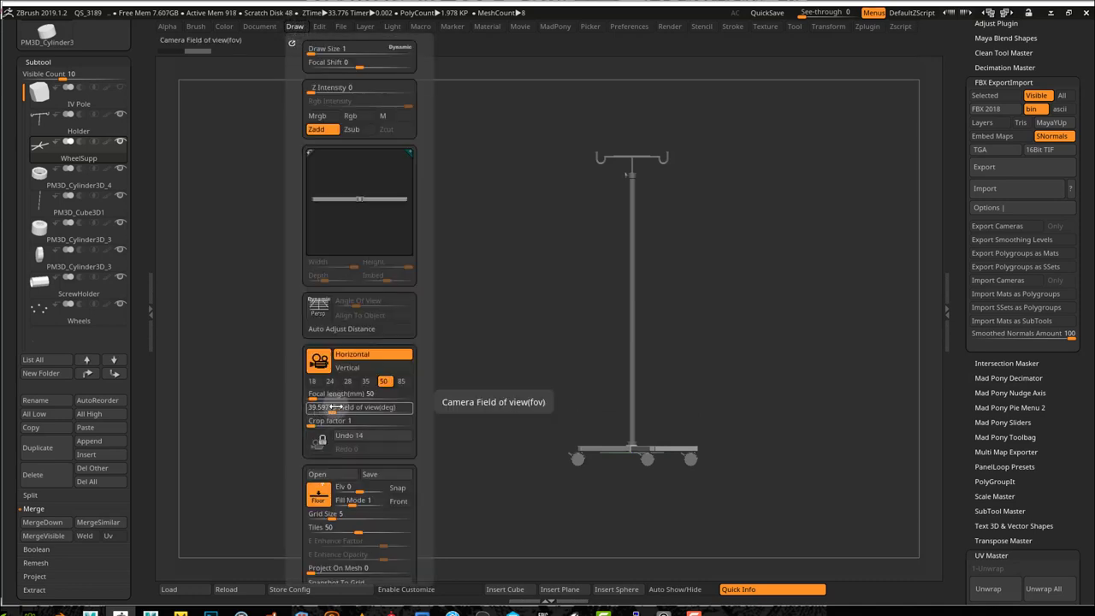
left_click_drag(328, 516, 411, 522)
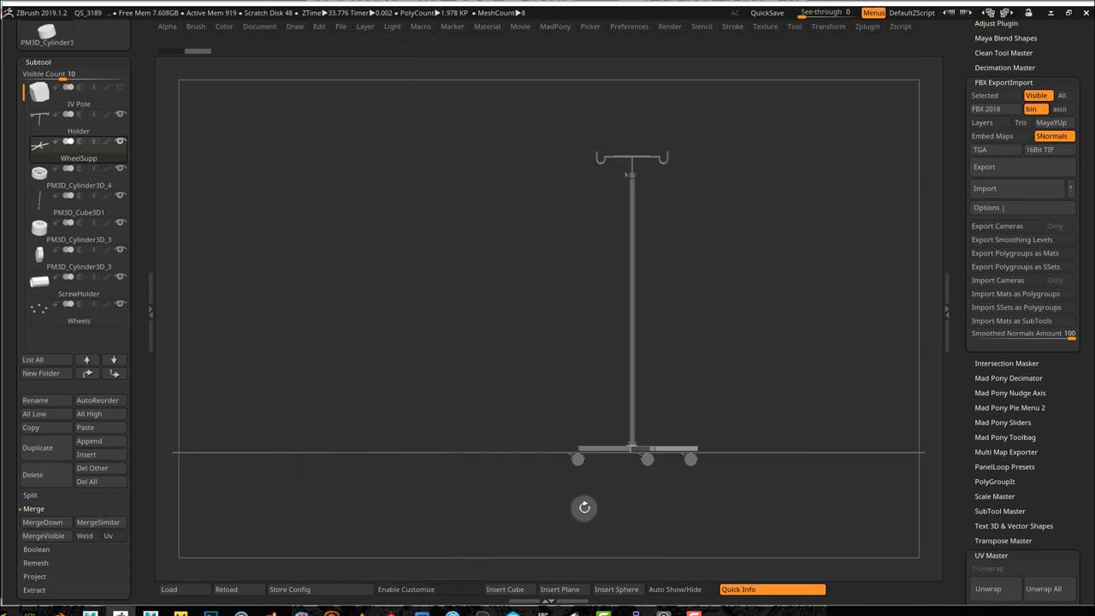
left_click_drag(585, 508, 577, 518)
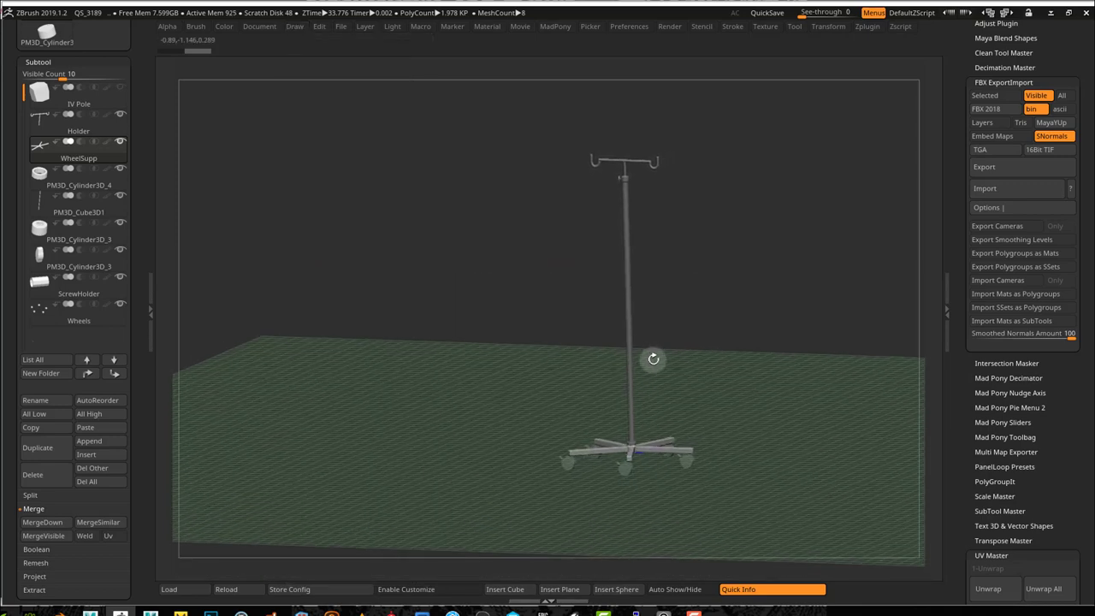
left_click_drag(674, 389, 677, 391)
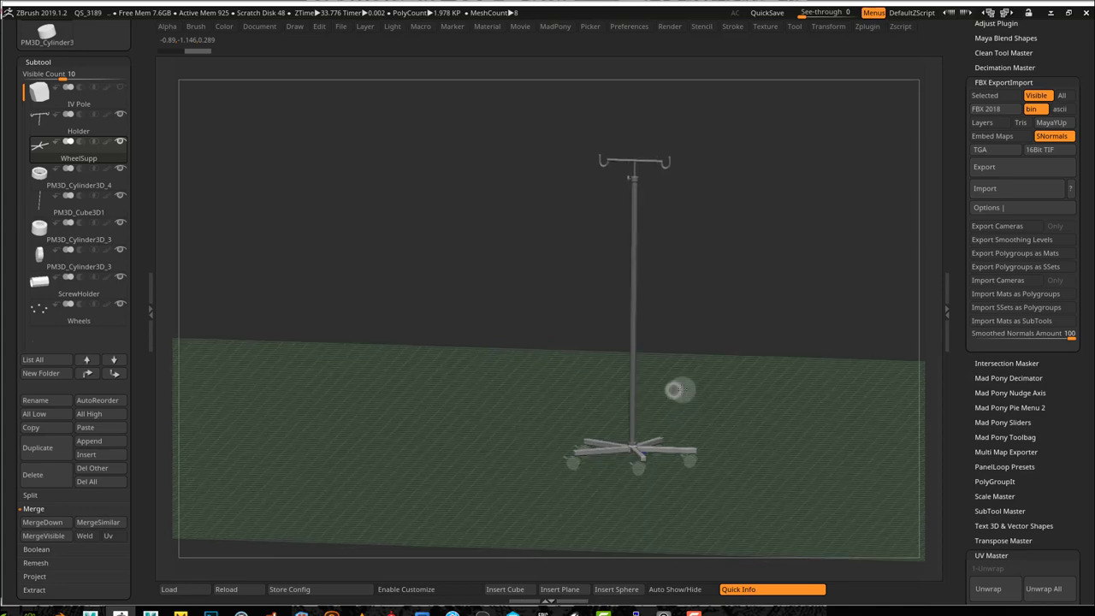
left_click_drag(477, 400, 470, 399)
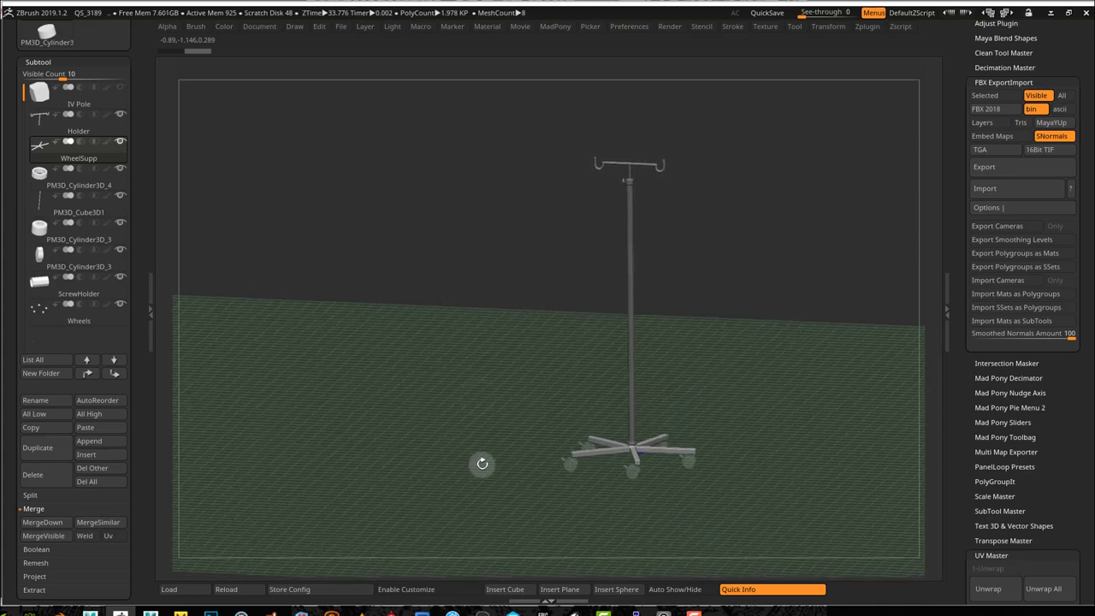
mouse_move(482, 463)
left_mouse_down("shift")
mouse_move(489, 439)
mouse_move(488, 452)
left_mouse_up("shift")
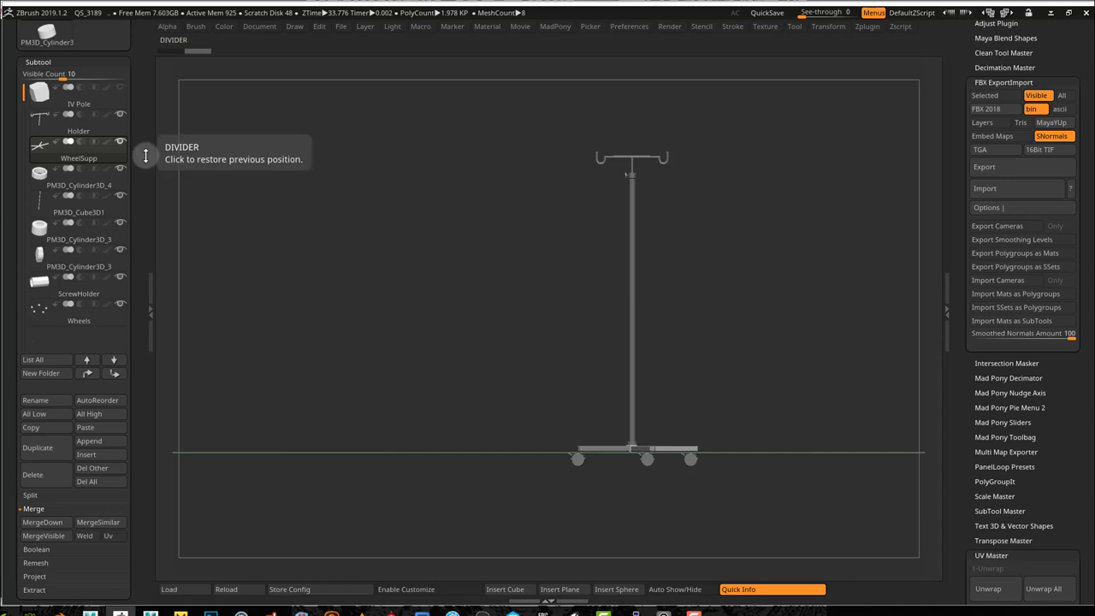
- Move all visible parts of the IV pole up along Y until the wheels rest on the floor grid
key("space")
left_click(453, 402)
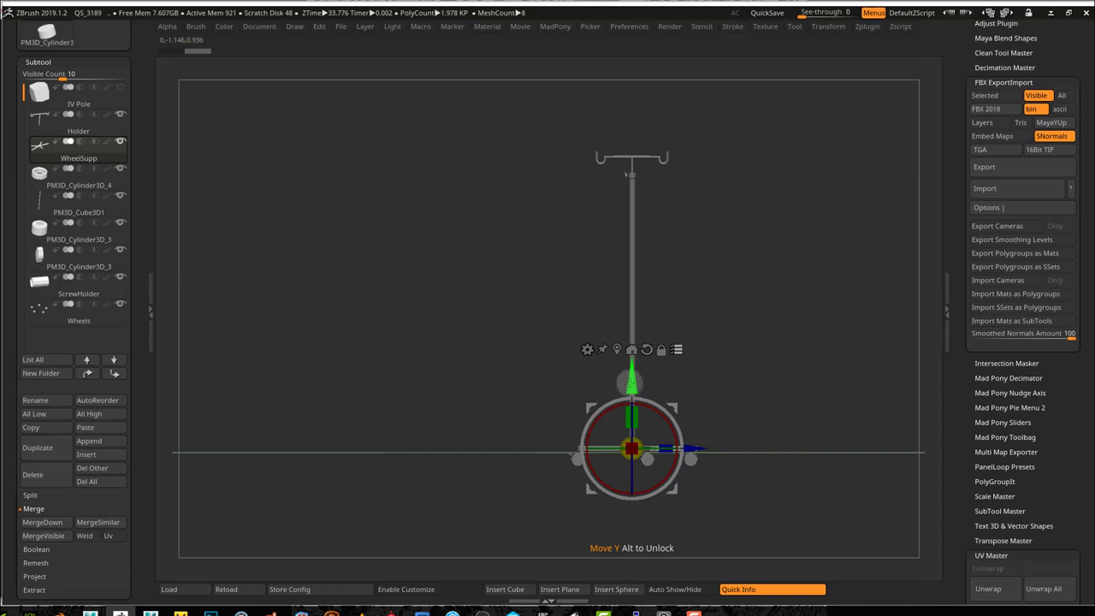
mouse_move(632, 377)
left_mouse_down()
mouse_move(631, 349)
mouse_move(632, 368)
left_mouse_up()
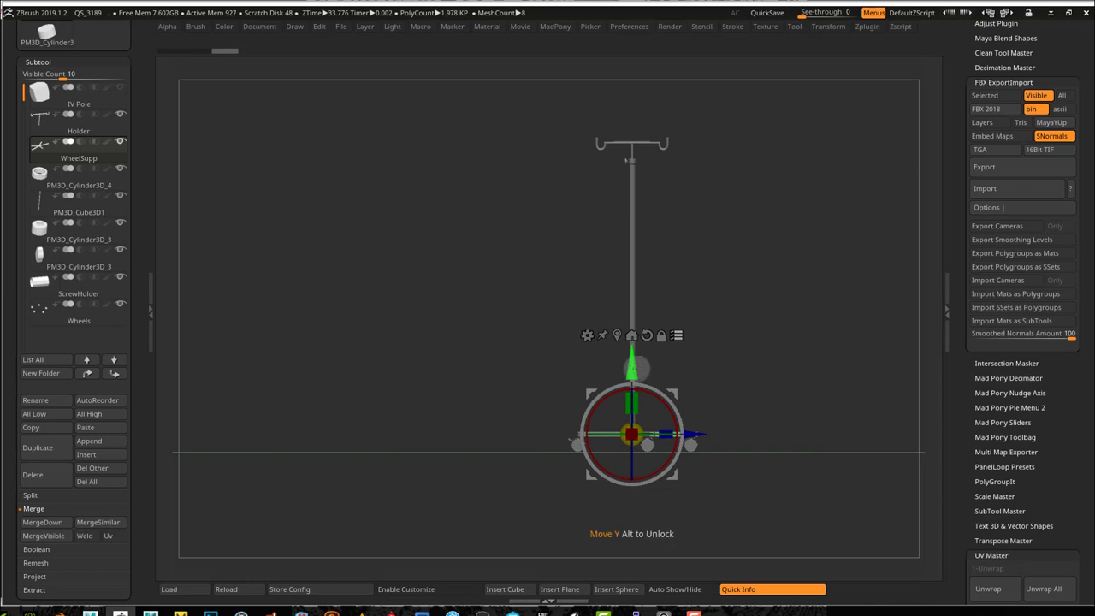
mouse_move(807, 364)
right_mouse_down("ctrl")
mouse_move(738, 347)
mouse_move(835, 367)
mouse_move(811, 365)
right_mouse_up("ctrl")
left_click_drag(811, 364, 804, 364)
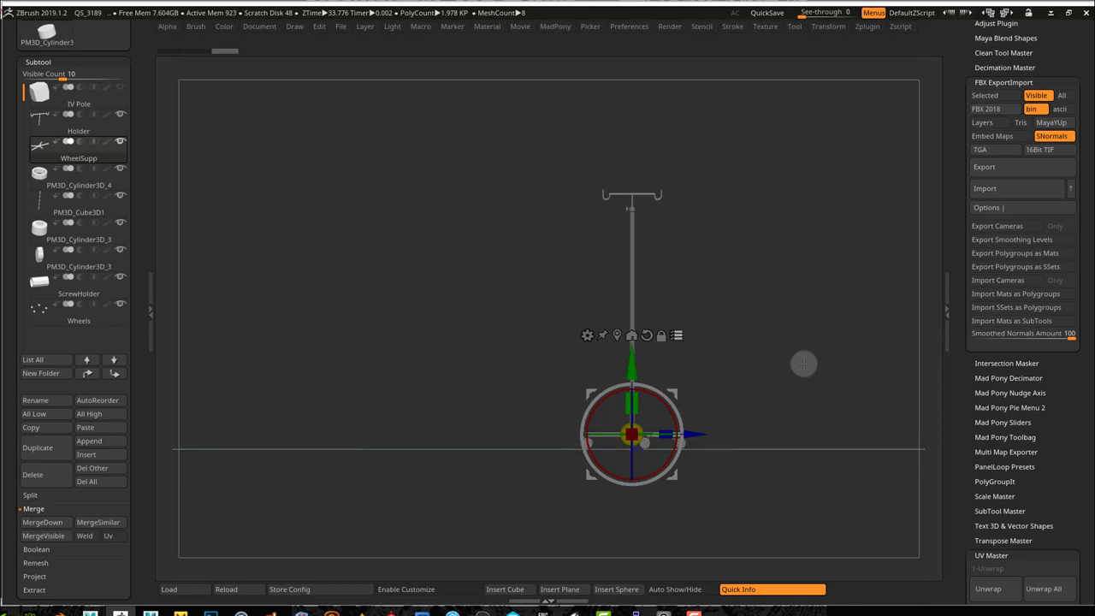
- Scale the whole IV pole up uniformly and raise it along Y so the wheels sit on the floor grid again
left_click_drag(633, 433, 1094, 392)
key("ctrl+z")
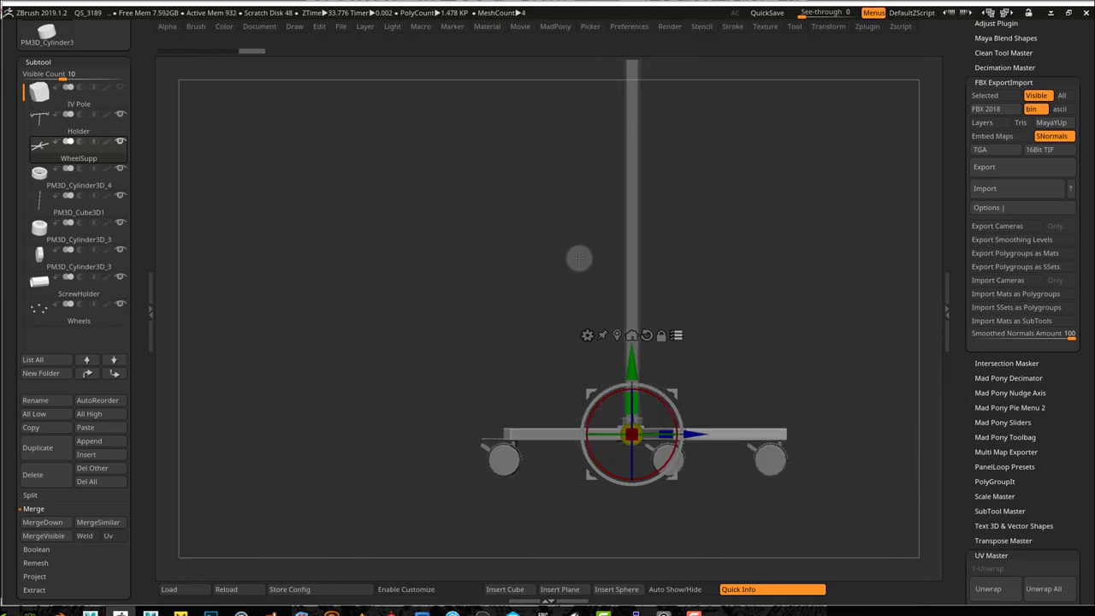
key("ctrl+z")
key("ctrl+z")
key("ctrl+z")
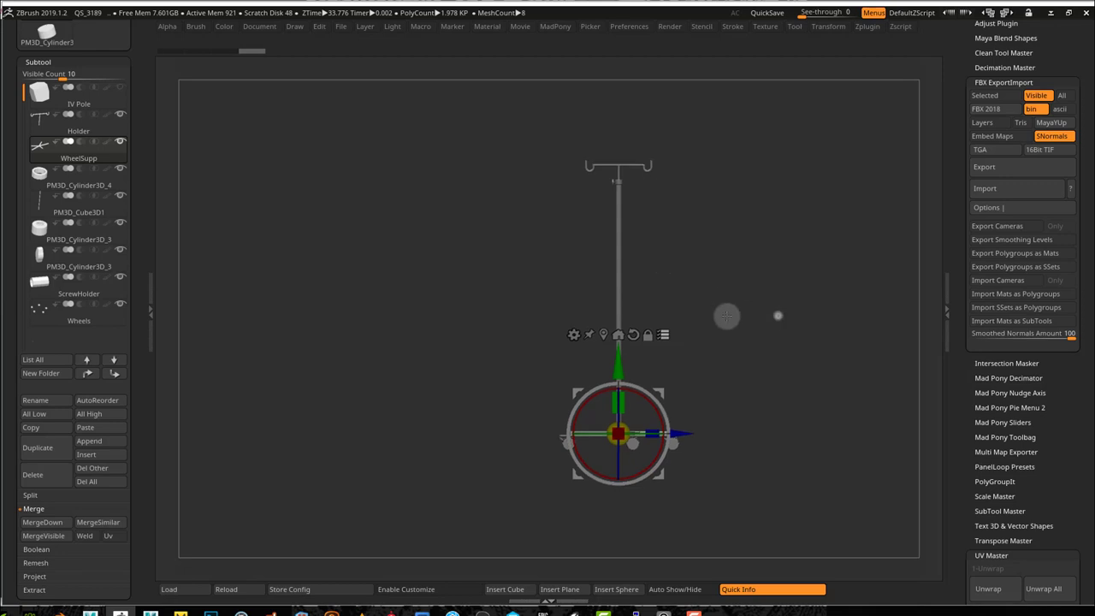
left_click_drag(557, 439, 599, 439)
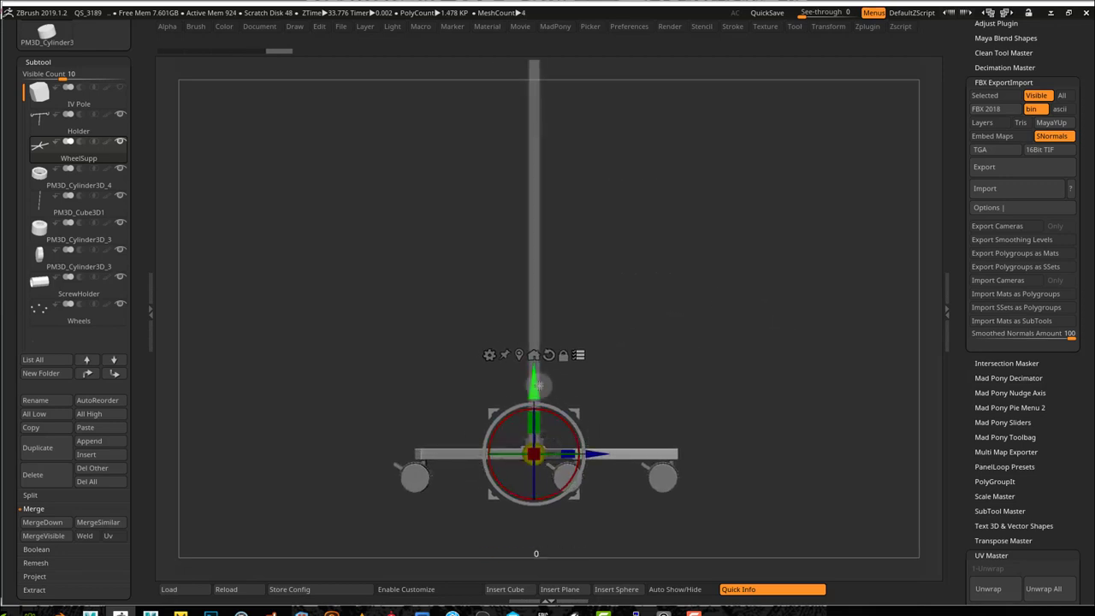
left_click_drag(534, 383, 534, 347)
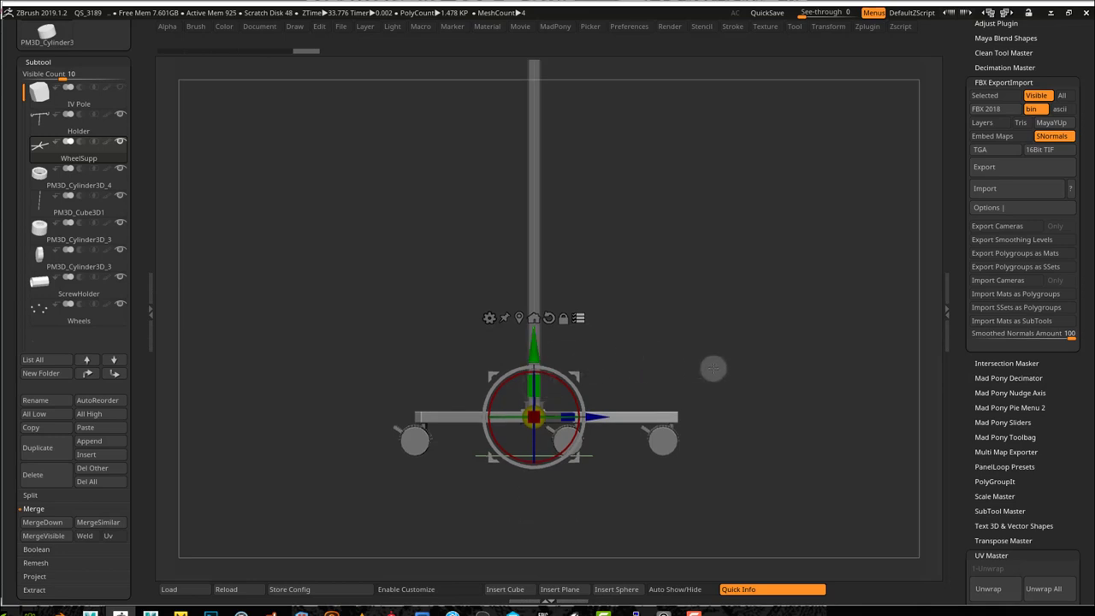
- Examine the Scale Master plugin's scene scale, subtool size and export unit options
scroll(1089, 248, "up", 3)
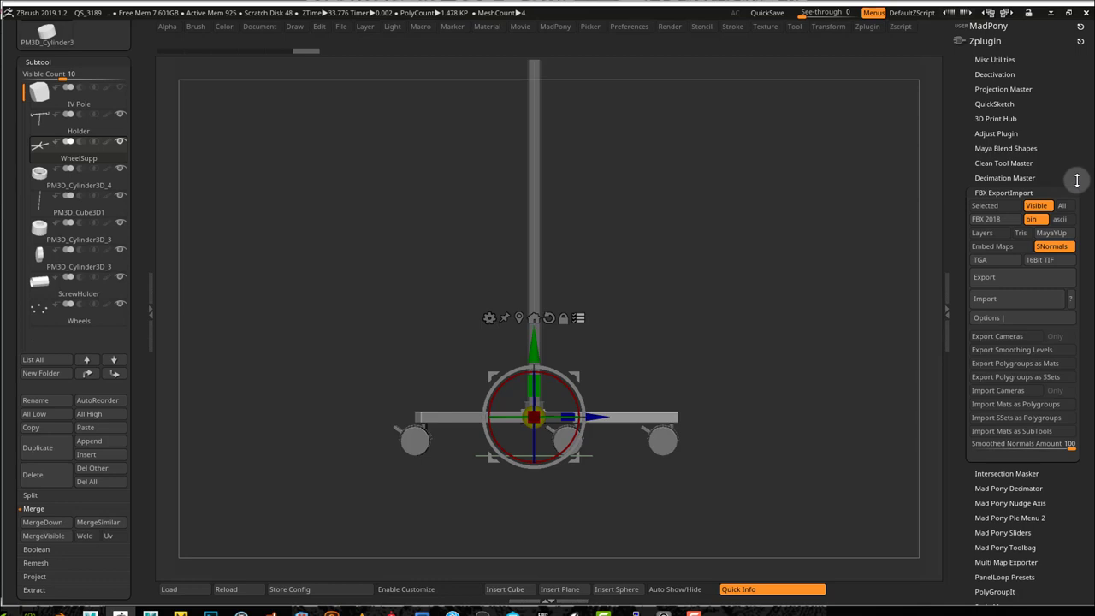
left_click_drag(1077, 183, 1081, 106)
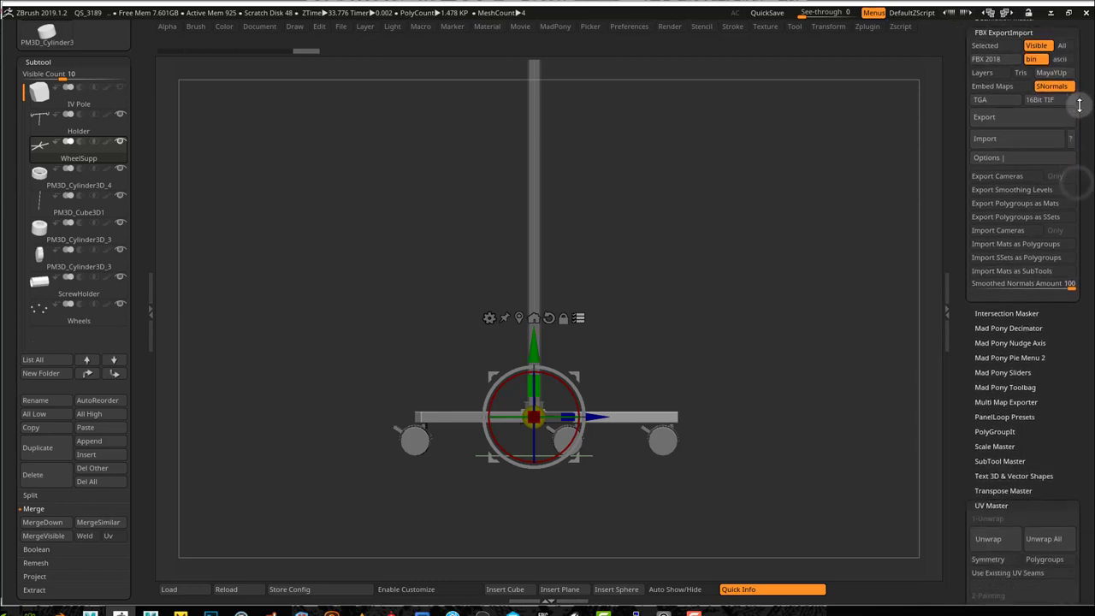
left_click_drag(1076, 344, 1075, 305)
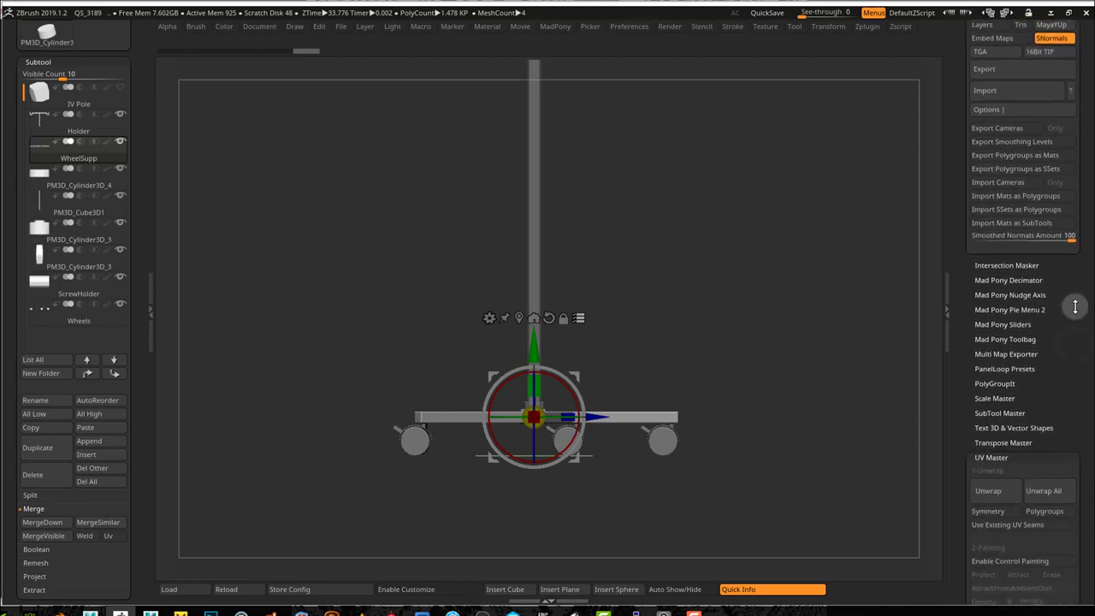
left_click(1008, 400)
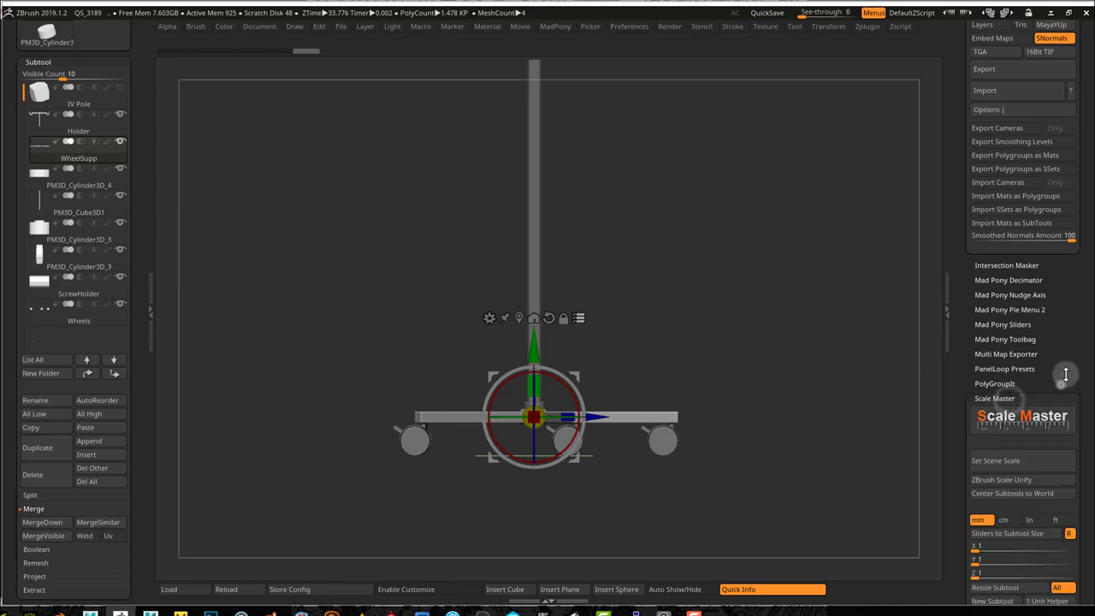
left_click_drag(1052, 386, 1078, 303)
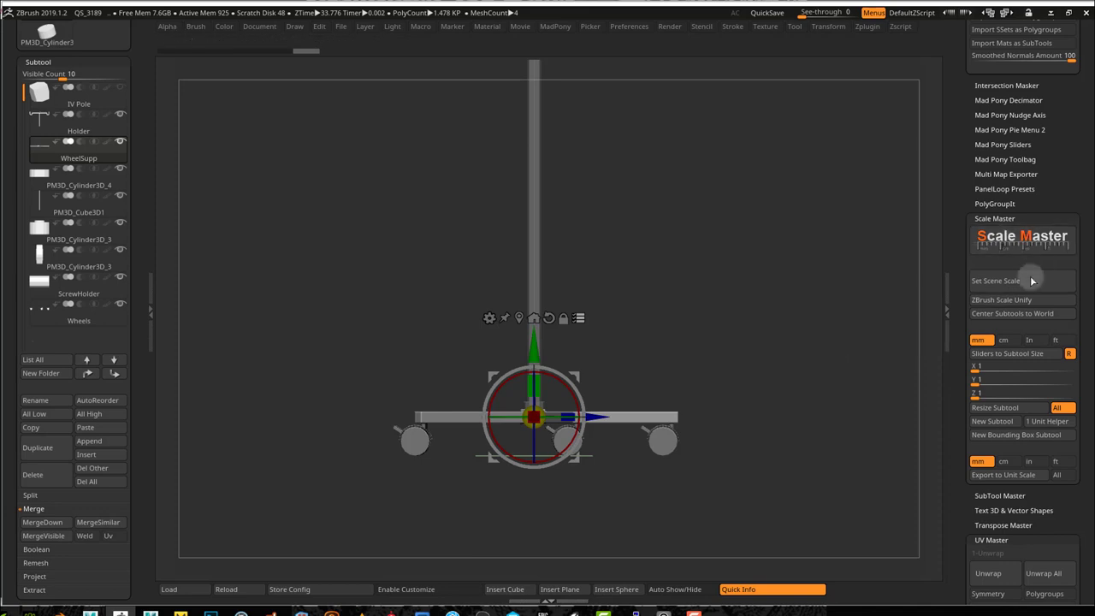
left_click(995, 219)
scroll(1071, 208, "up", 5)
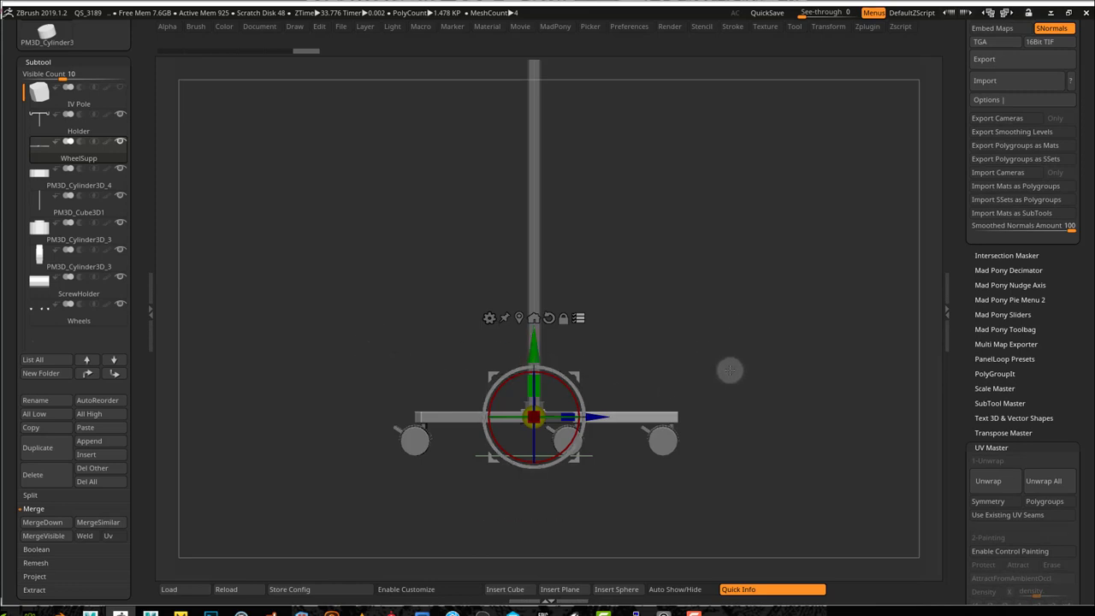
- Switch from the transform gizmo back to Draw mode with the full IV pole in view
right_click_drag(726, 368, 639, 364, "ctrl")
left_click_drag(640, 365, 650, 371, "alt")
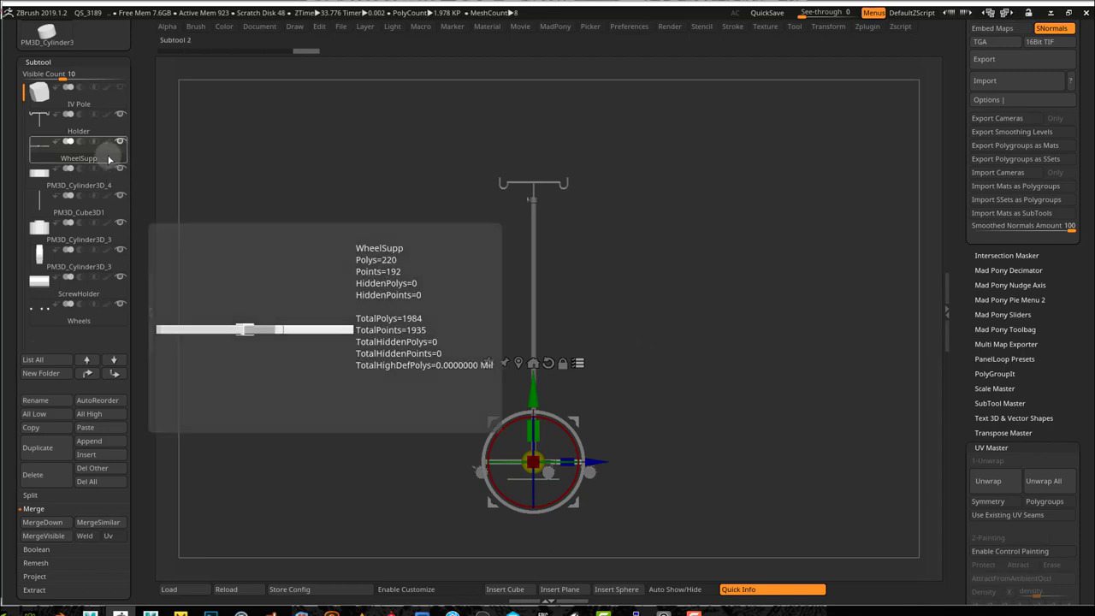
mouse_move(83, 260)
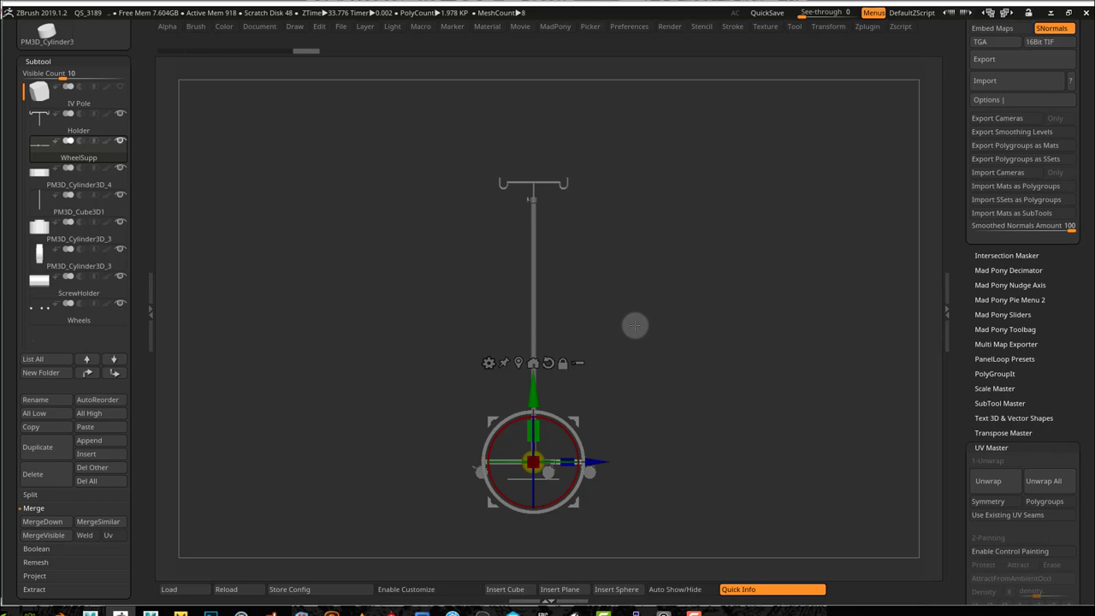
key("space")
mouse_move(636, 326)
left_mouse_down()
mouse_move(636, 340)
mouse_move(589, 271)
left_mouse_up()
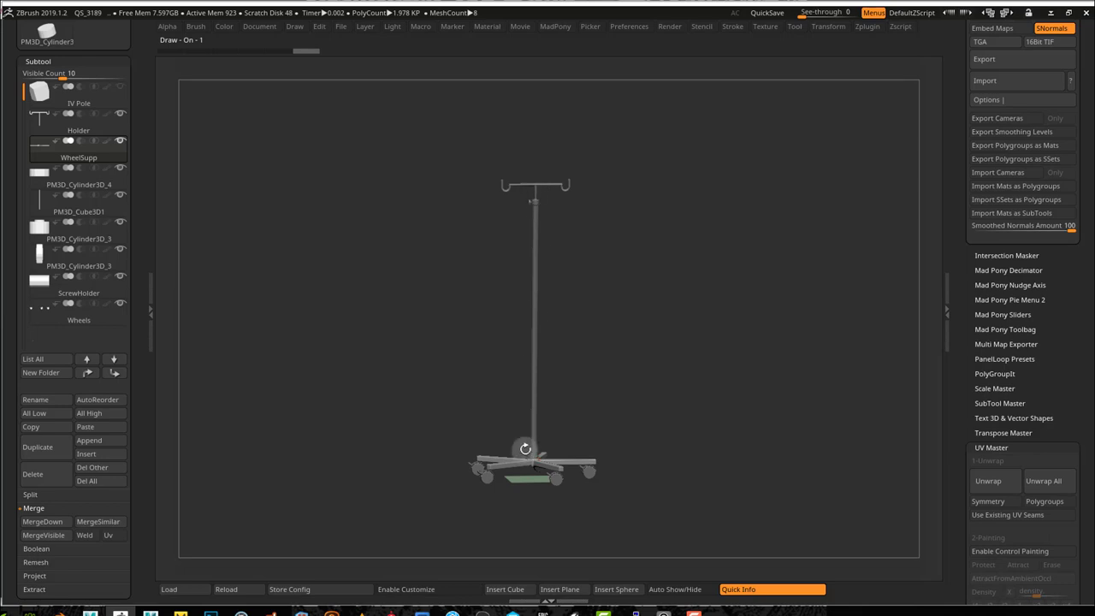
mouse_move(613, 362)
left_mouse_down()
mouse_move(597, 371)
mouse_move(607, 368)
left_mouse_up()
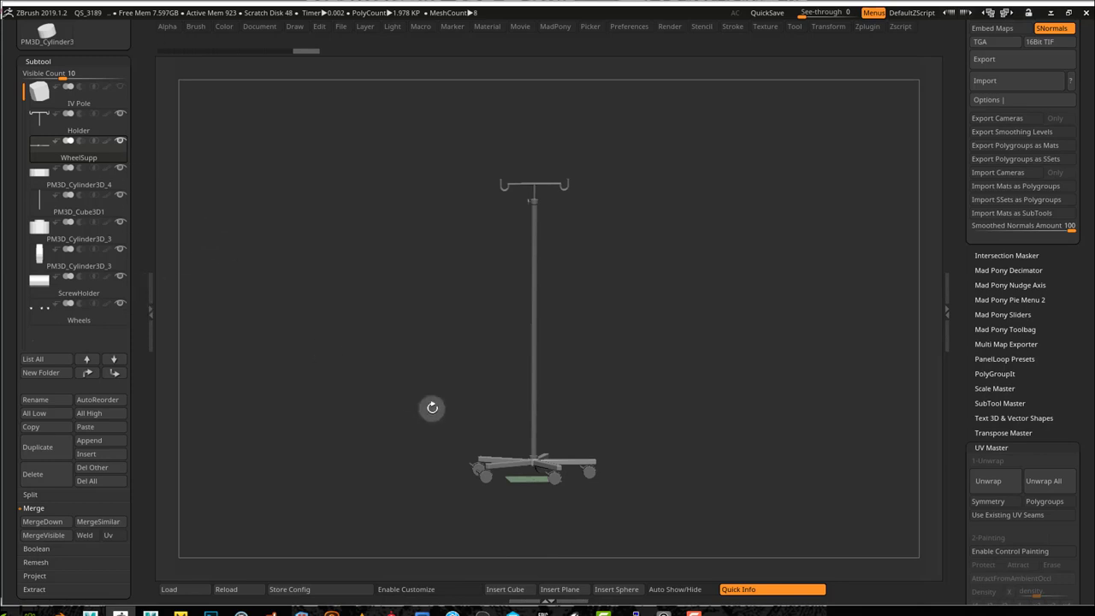
- Examine the red stand reference image for the caster attachment, the leg ends and the central collar
left_click(664, 612)
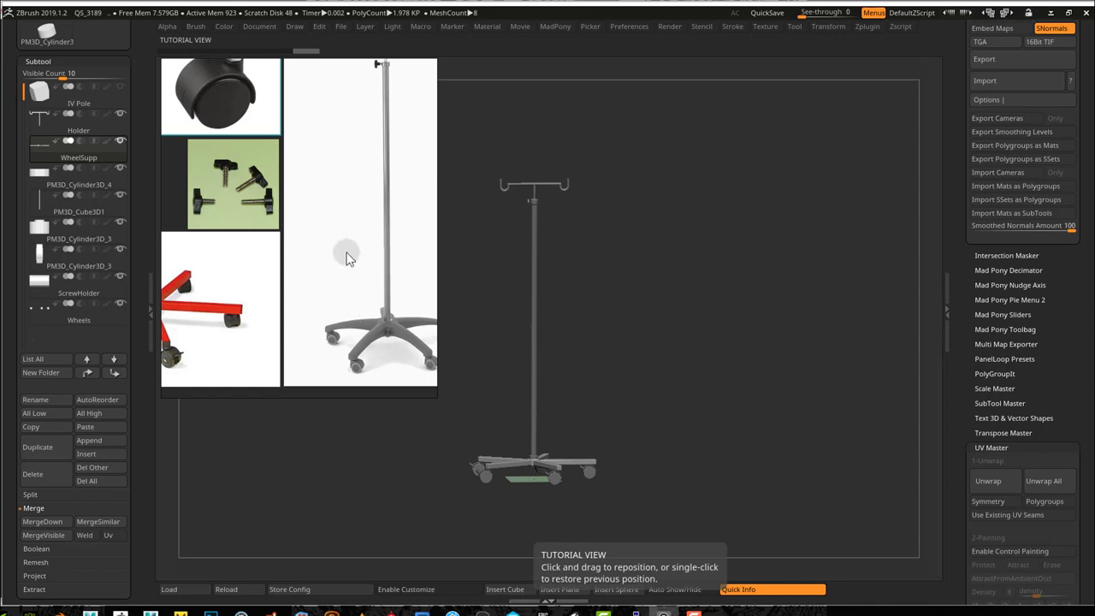
middle_click_drag(303, 272, 385, 262)
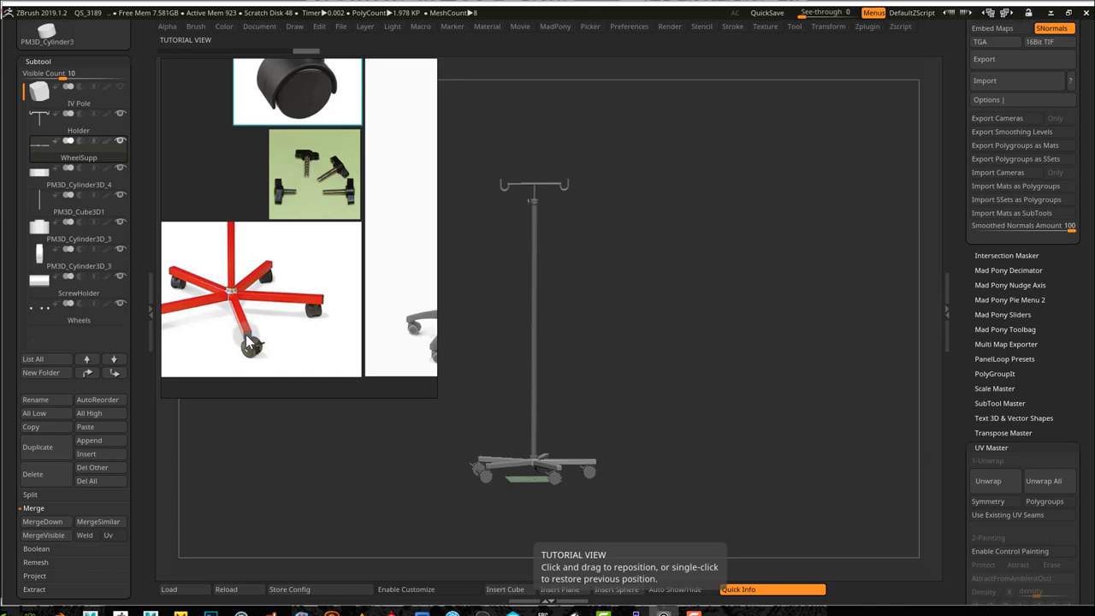
scroll(246, 335, "up", 8)
scroll(277, 305, "down", 4)
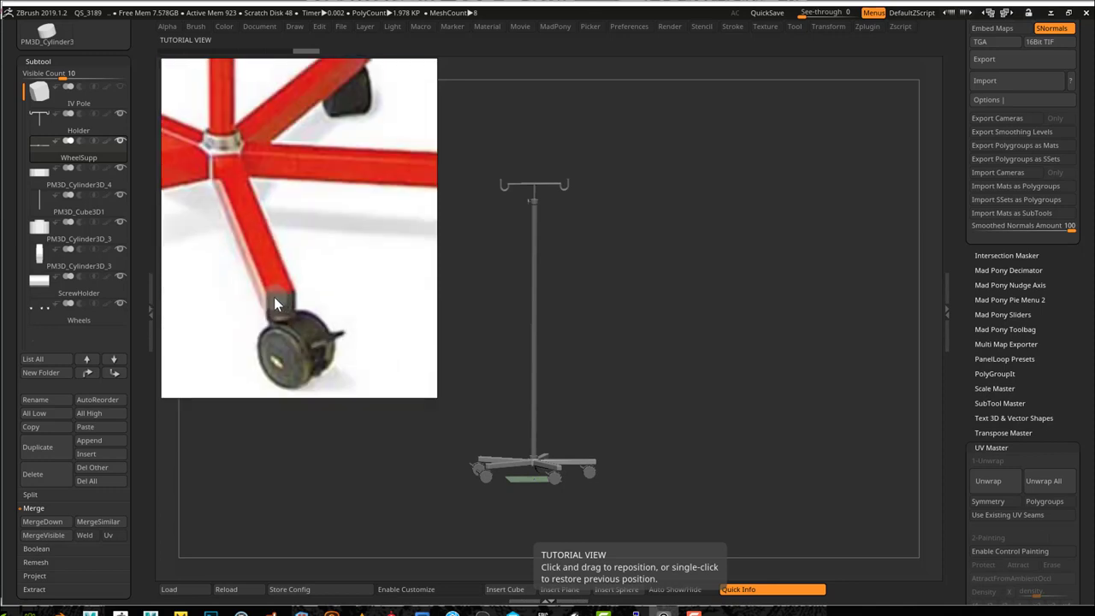
scroll(274, 297, "down", 3)
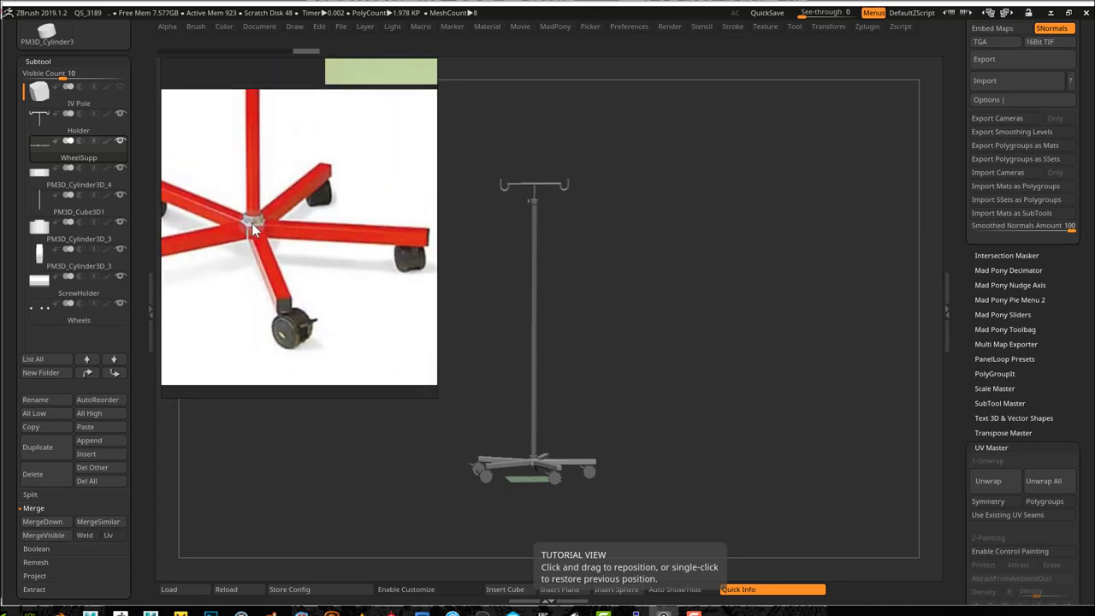
scroll(252, 222, "up", 3)
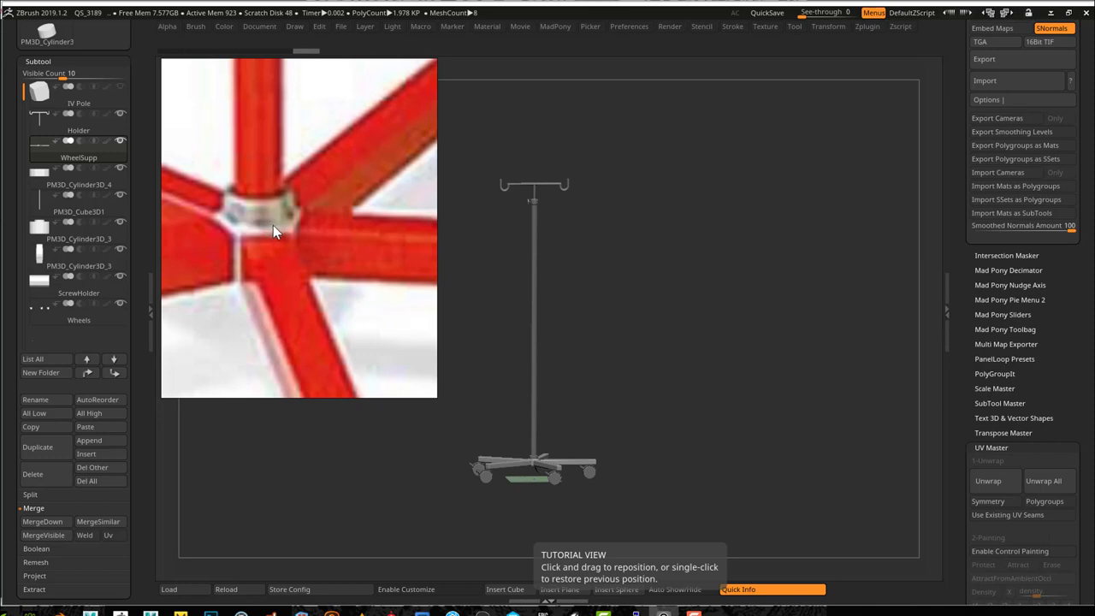
scroll(276, 227, "down", 2)
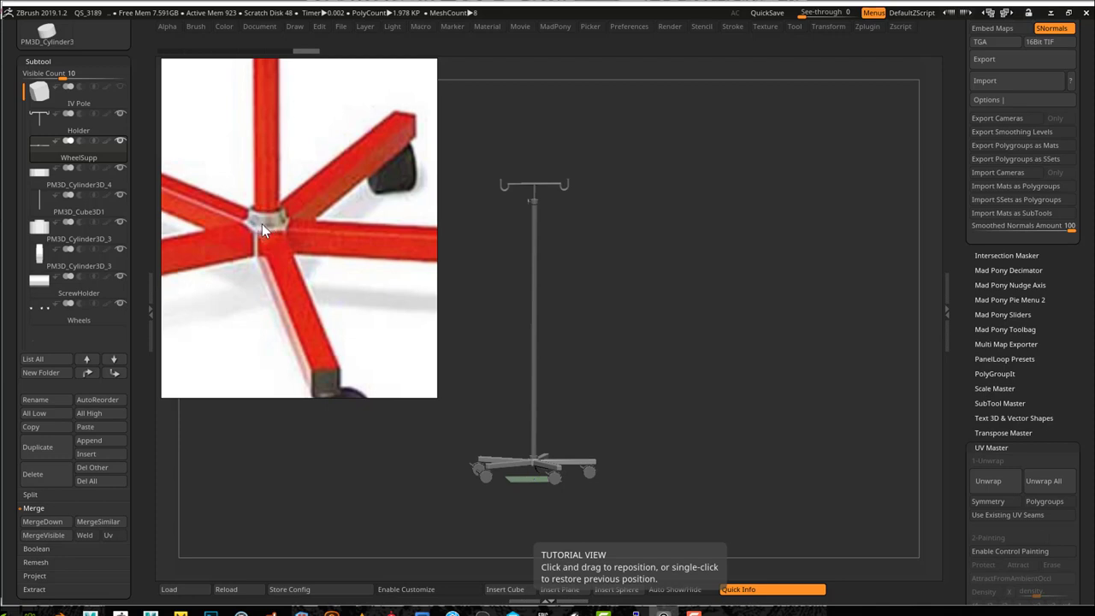
scroll(291, 245, "down", 1)
scroll(292, 243, "up", 3)
scroll(292, 243, "down", 4)
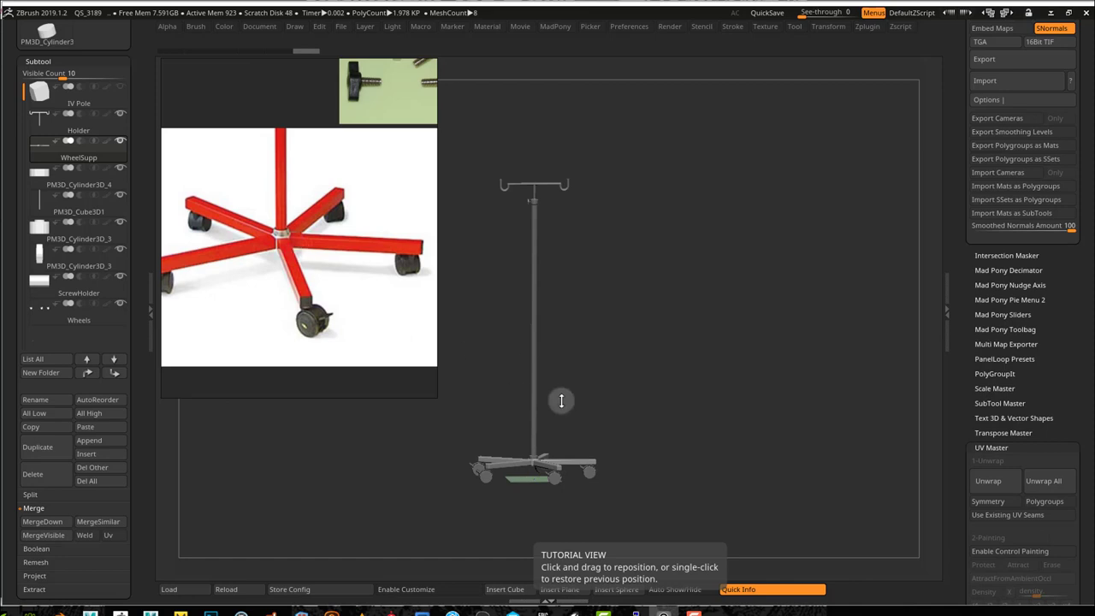
- Make the Holder subtool active and move the stand reference image to the other side of the IV pole
left_click_drag(575, 401, 650, 386)
left_click(47, 130)
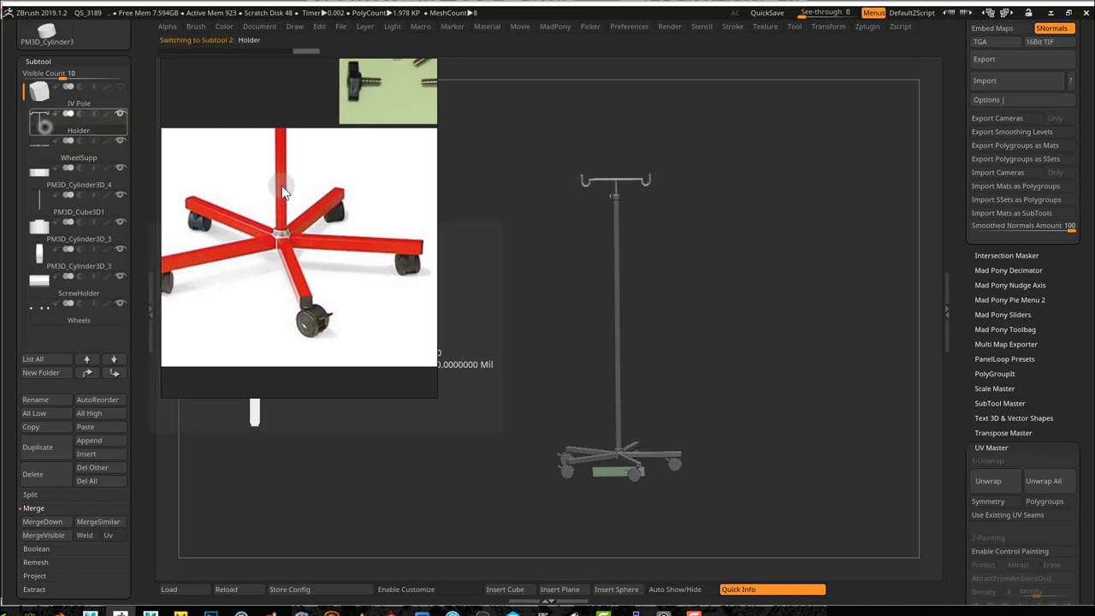
left_click_drag(690, 245, 690, 252)
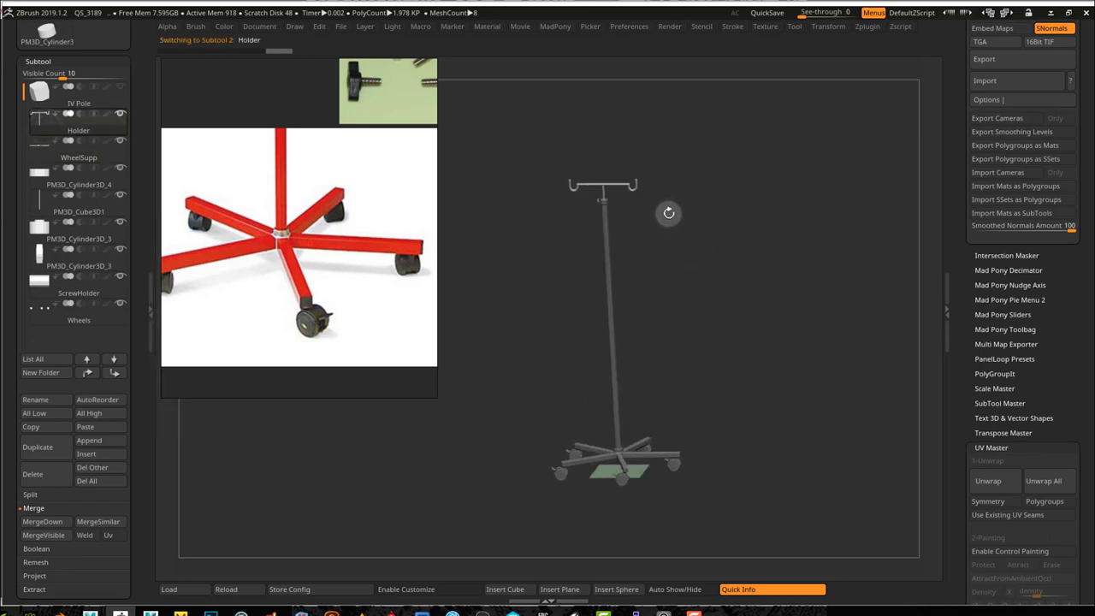
left_click(223, 26)
left_click_drag(339, 196, 842, 199)
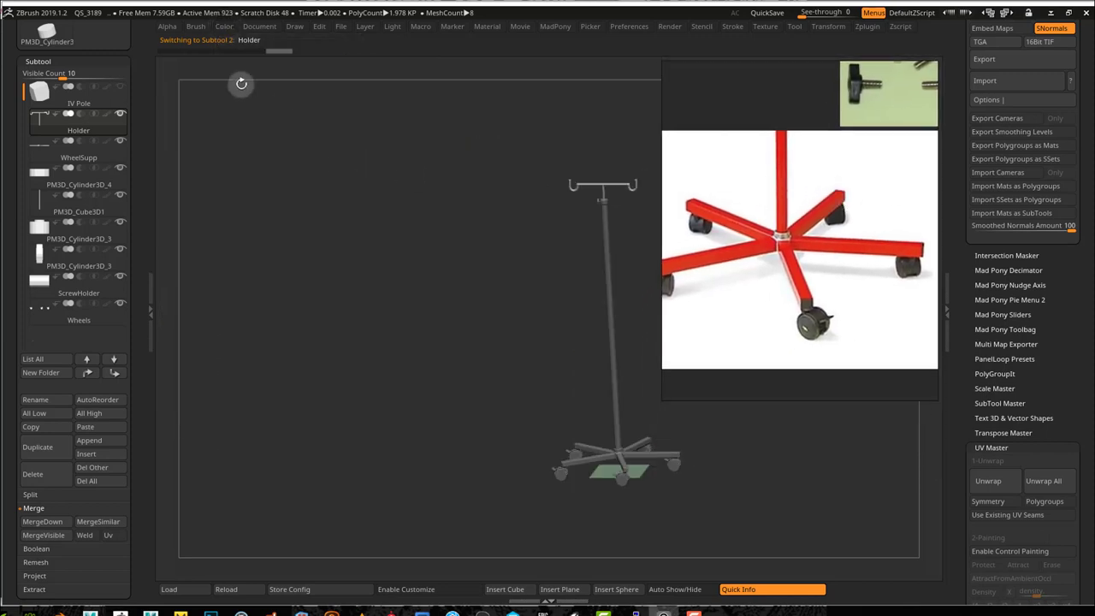
- Choose a saturated red as the current color and fill the Holder subtool with it
left_click(226, 29)
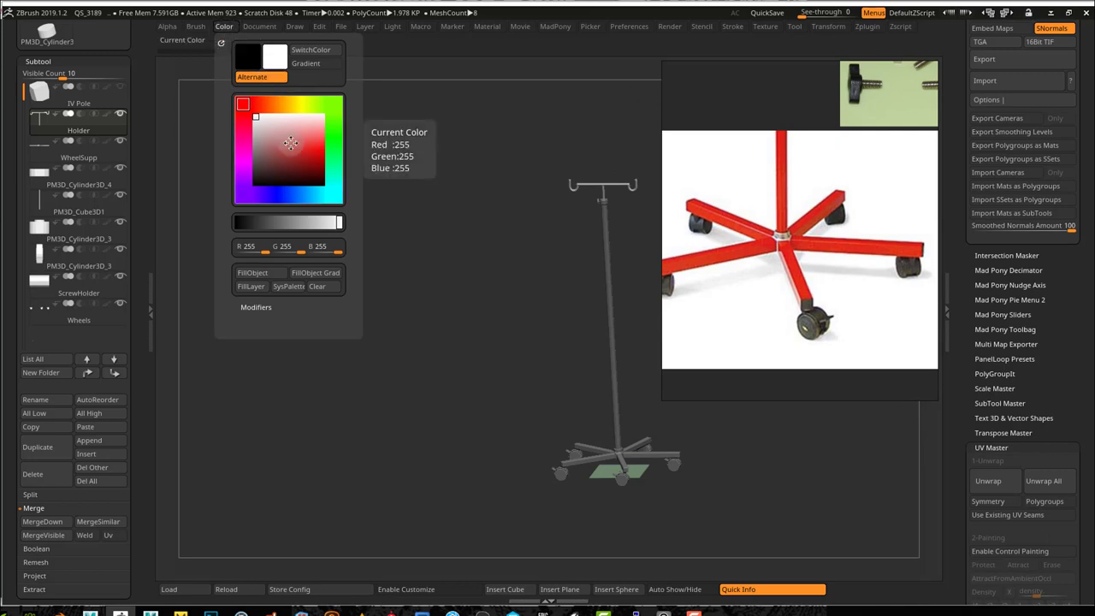
left_click_drag(291, 143, 330, 147)
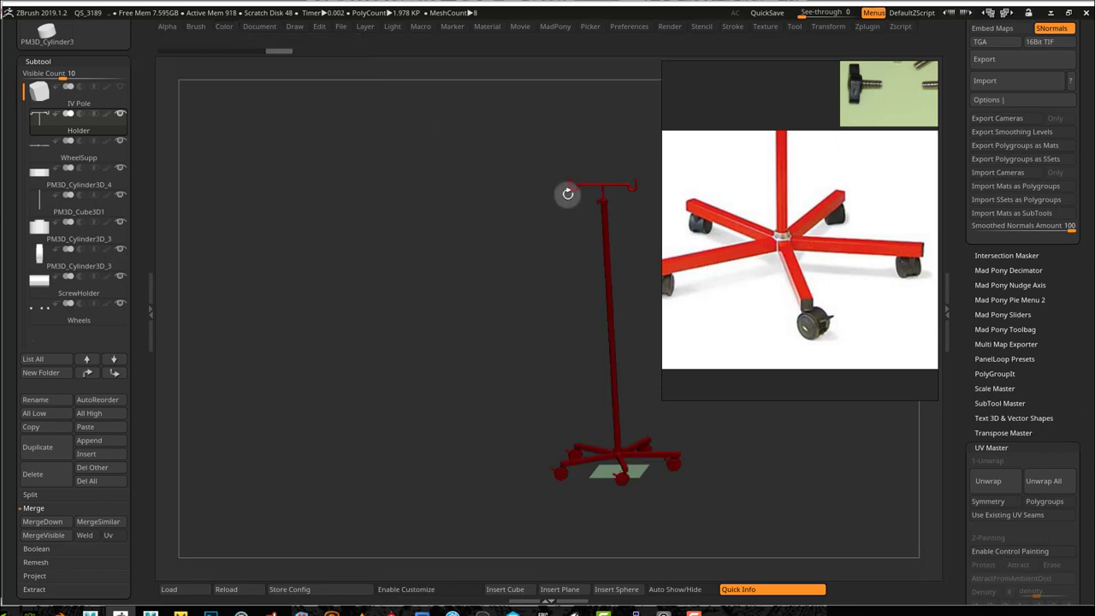
left_click(223, 27)
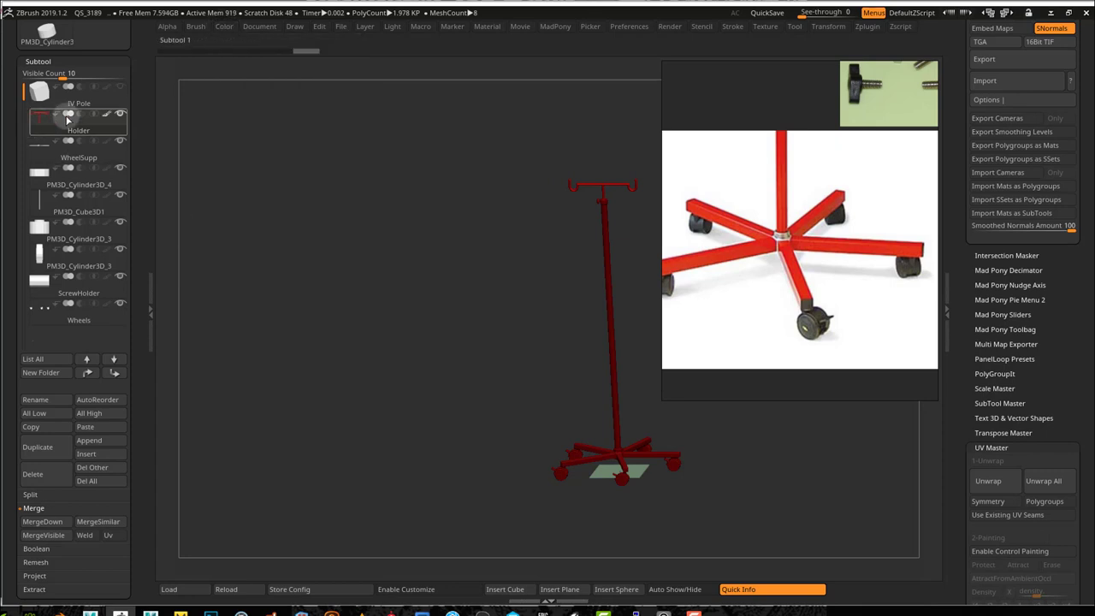
- Select the PM3D_Cylinder3D_4 subtool and fill it with the current red
left_click(36, 158)
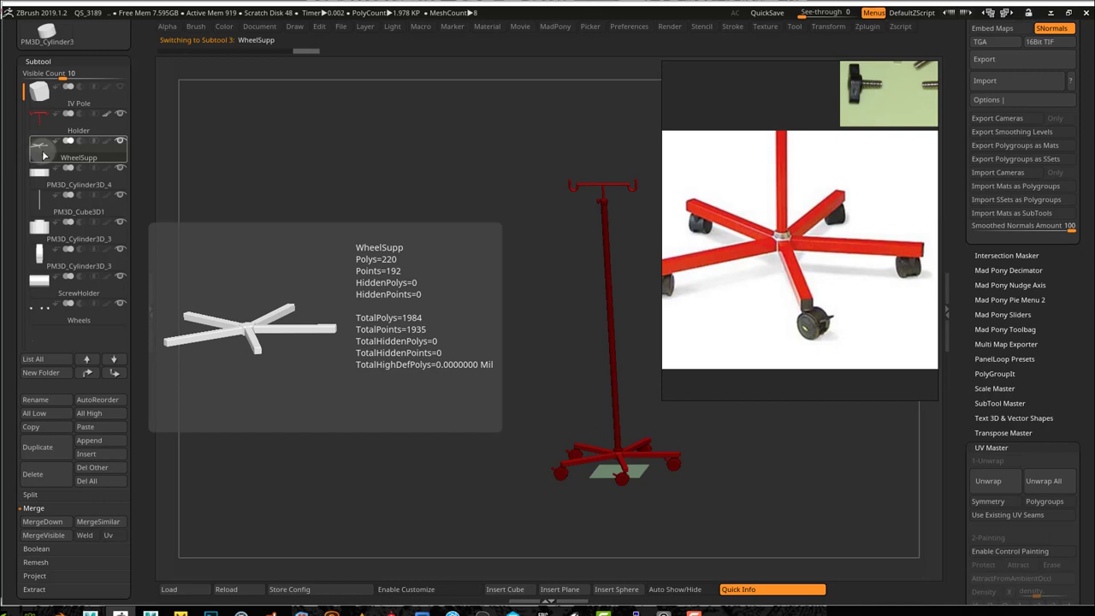
mouse_move(42, 177)
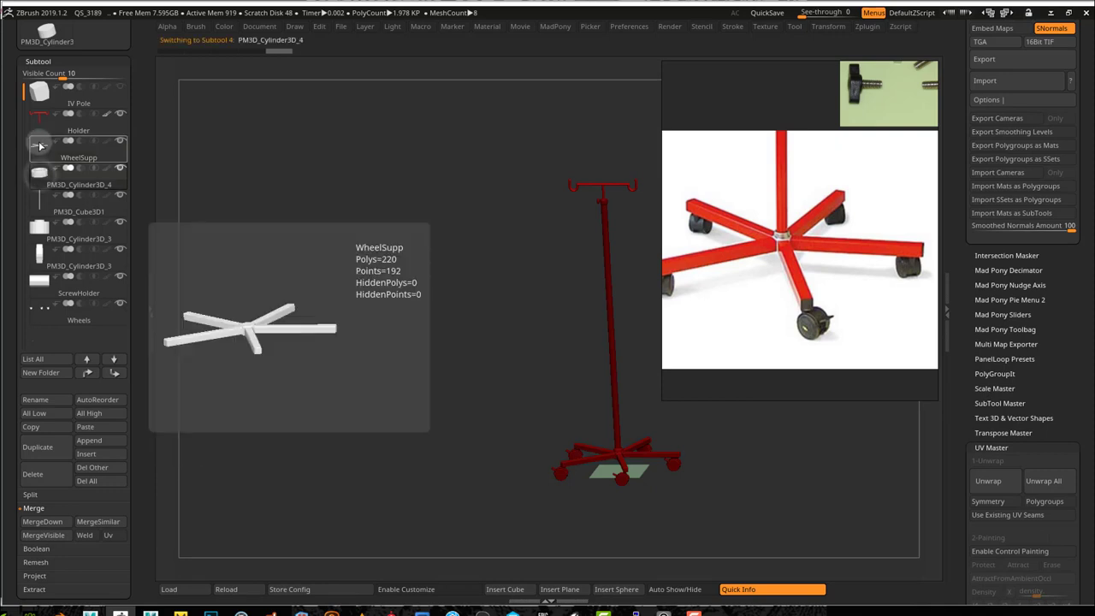
left_click(39, 146)
left_click(40, 174)
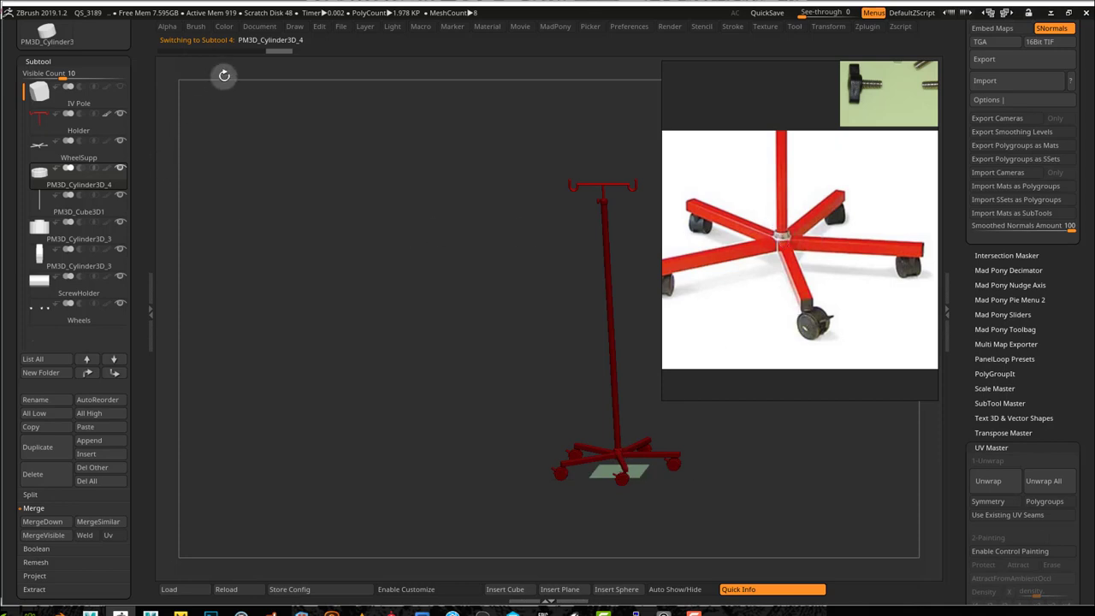
left_click(222, 26)
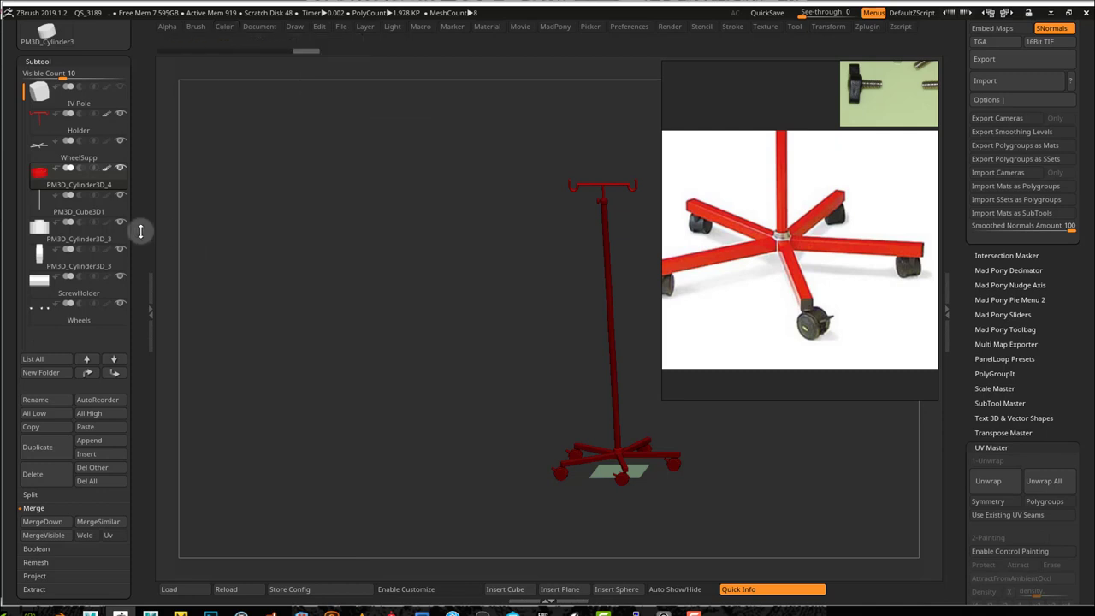
- Select the WheelSupp subtool, the five-legged base, and isolate it with Solo
mouse_move(38, 241)
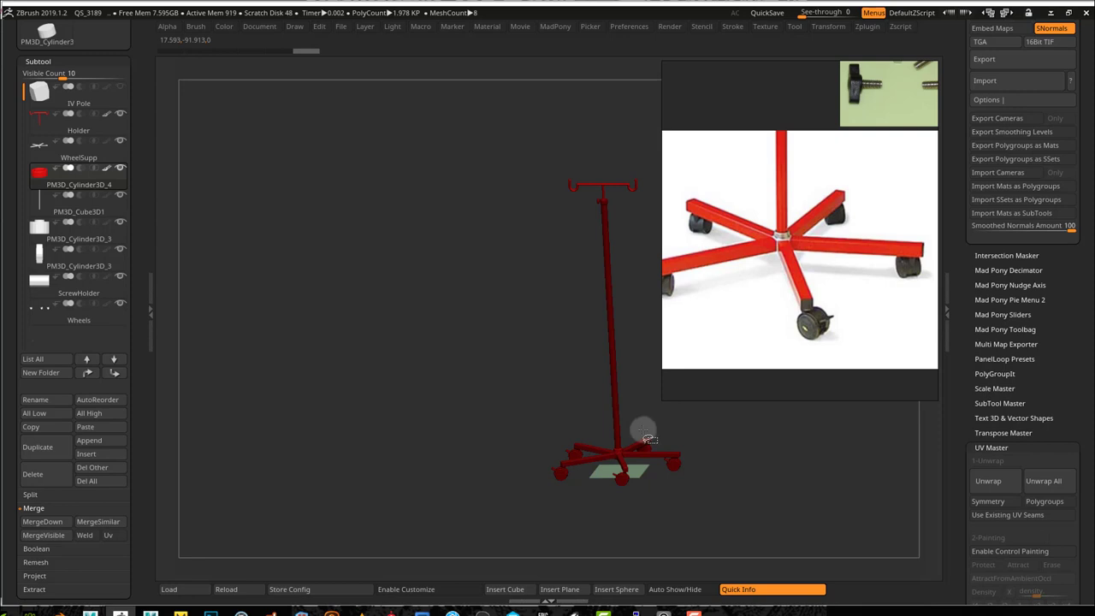
right_click_drag(632, 419, 997, 491, "ctrl")
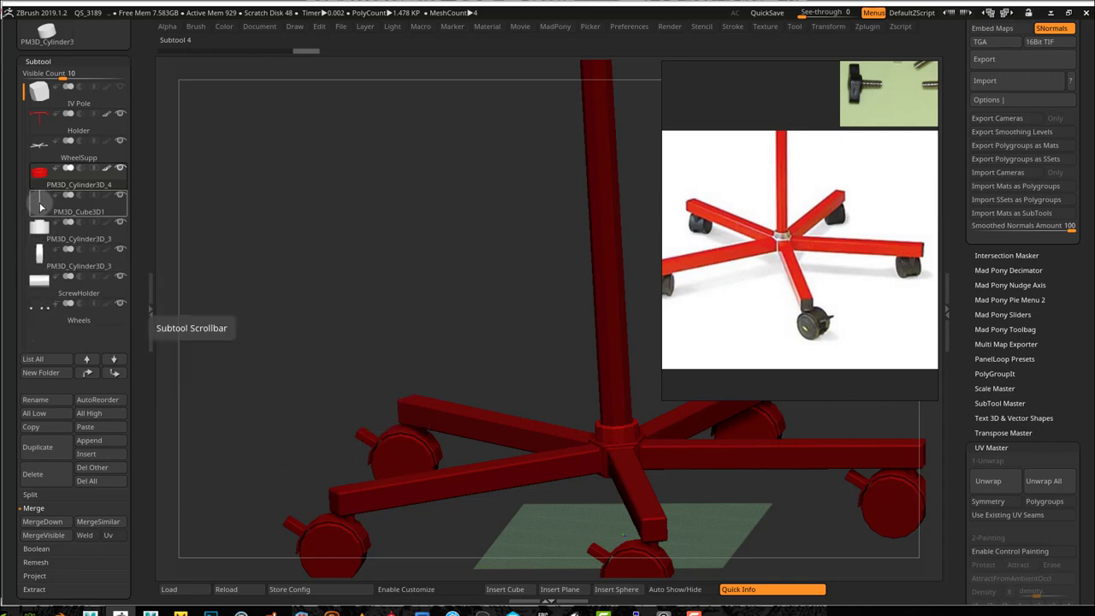
left_click(39, 156)
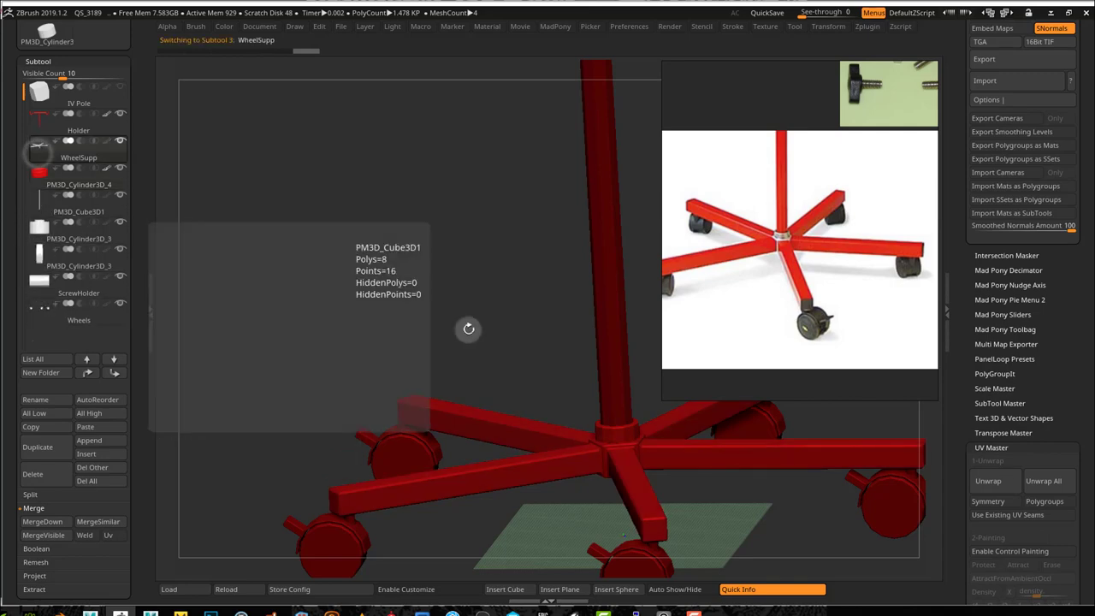
left_click_drag(489, 336, 424, 259)
key("space")
left_click(391, 351)
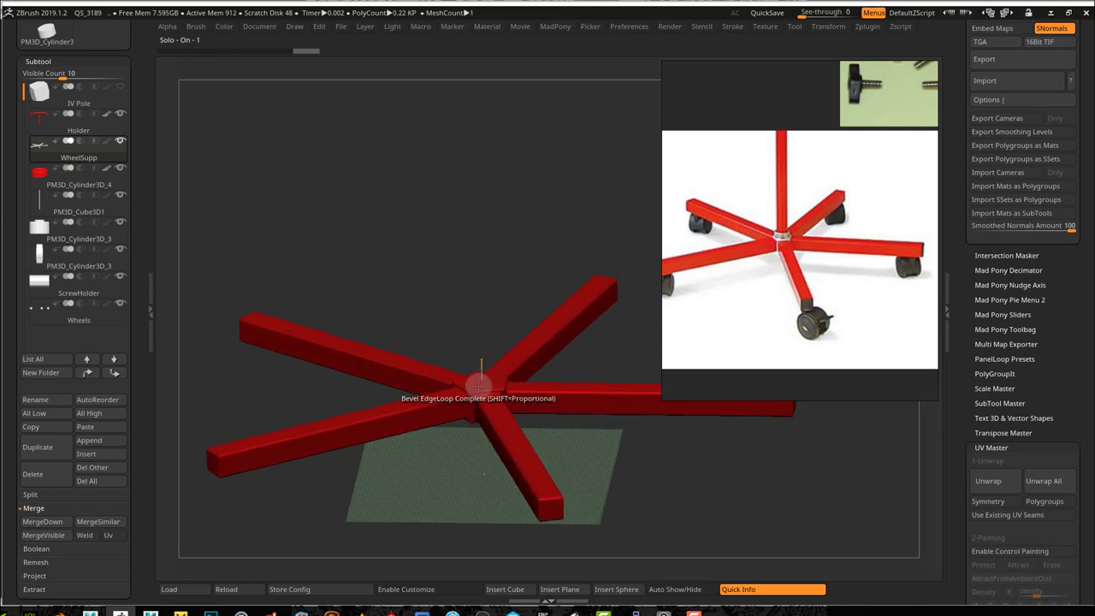
- Turn on PolyFrame for the isolated WheelSupp base and set the current color to white
left_click_drag(470, 300, 550, 333, "alt")
mouse_move(444, 257)
left_mouse_down()
mouse_move(425, 293)
mouse_move(445, 273)
left_mouse_up()
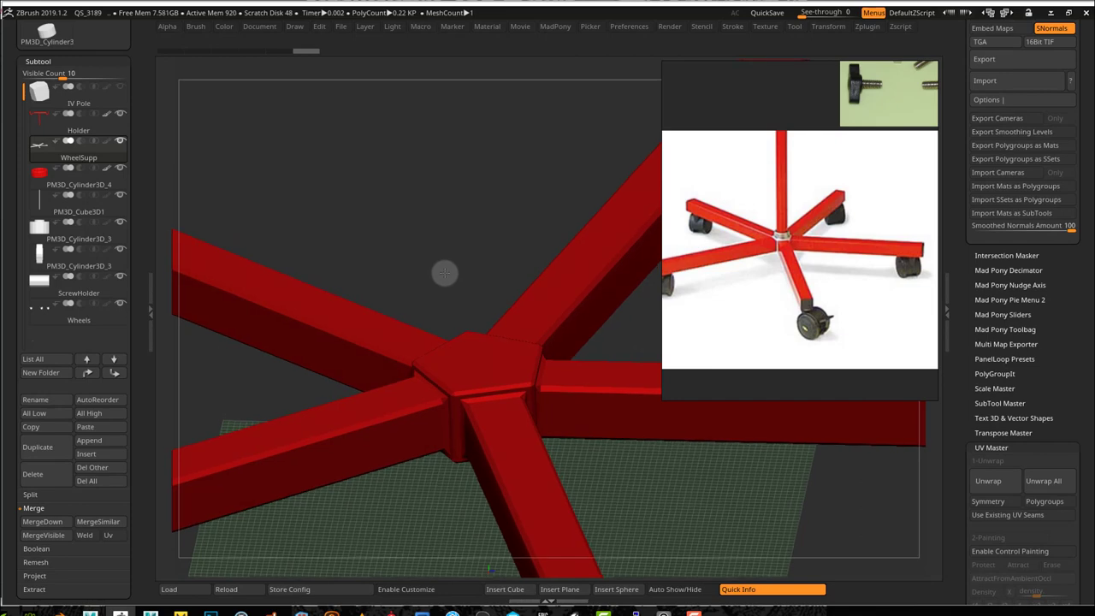
key("shift+f")
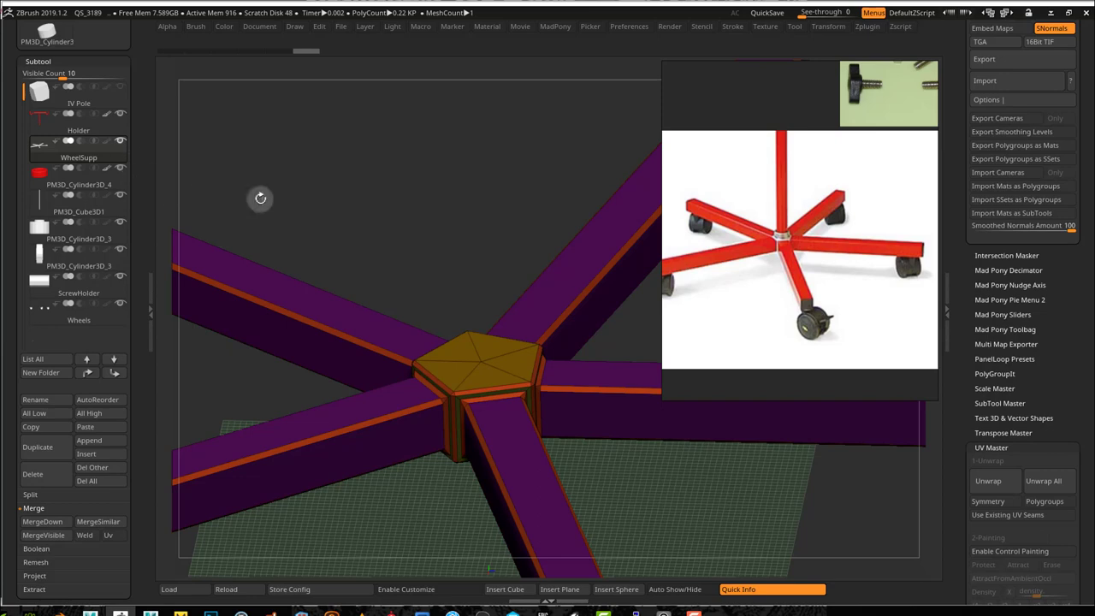
mouse_move(507, 249)
left_mouse_down()
mouse_move(488, 237)
mouse_move(500, 249)
left_mouse_up()
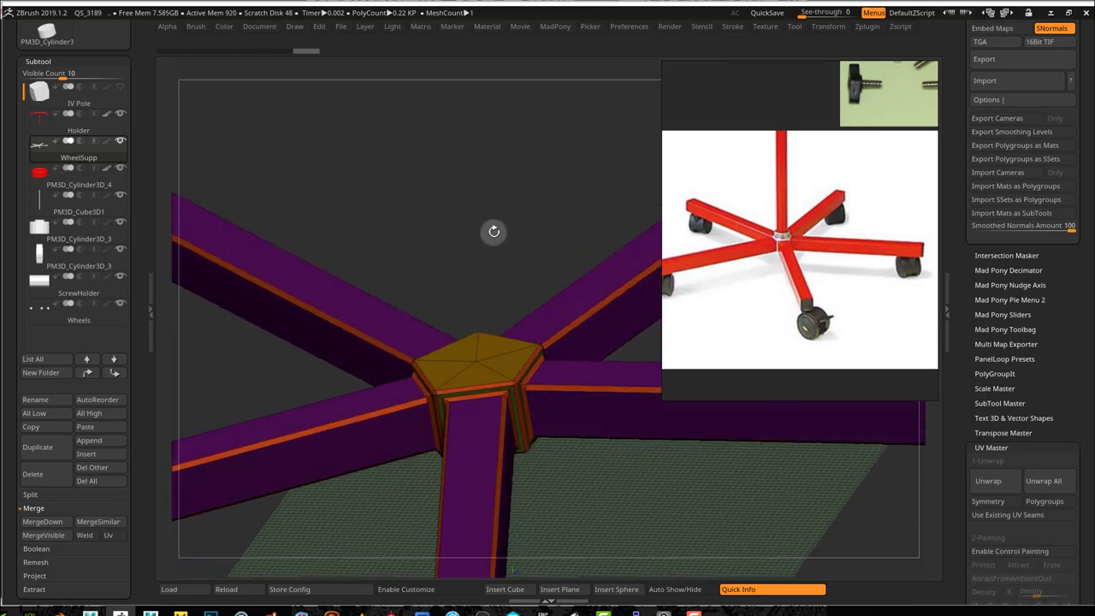
left_click(225, 32)
left_click(242, 103)
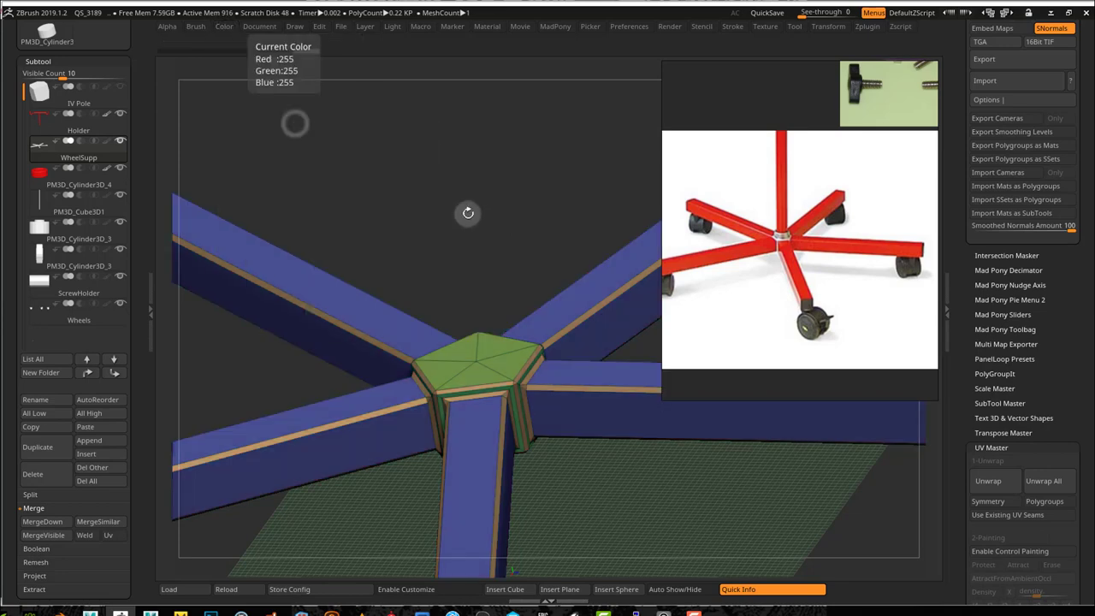
- Hide the hub and leg-end polygroups of WheelSupp, checking the selection by inverting the visibility
left_click_drag(462, 244, 453, 213)
left_click(469, 218, "ctrl+shift")
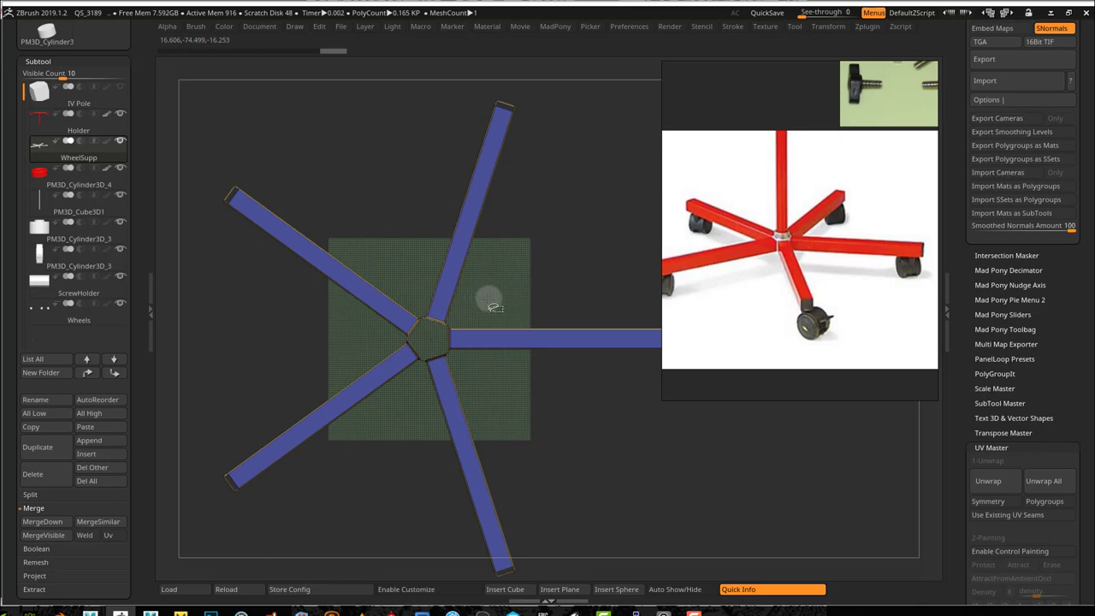
right_click_drag(482, 301, 597, 325, "ctrl")
left_click_drag(528, 286, 502, 284)
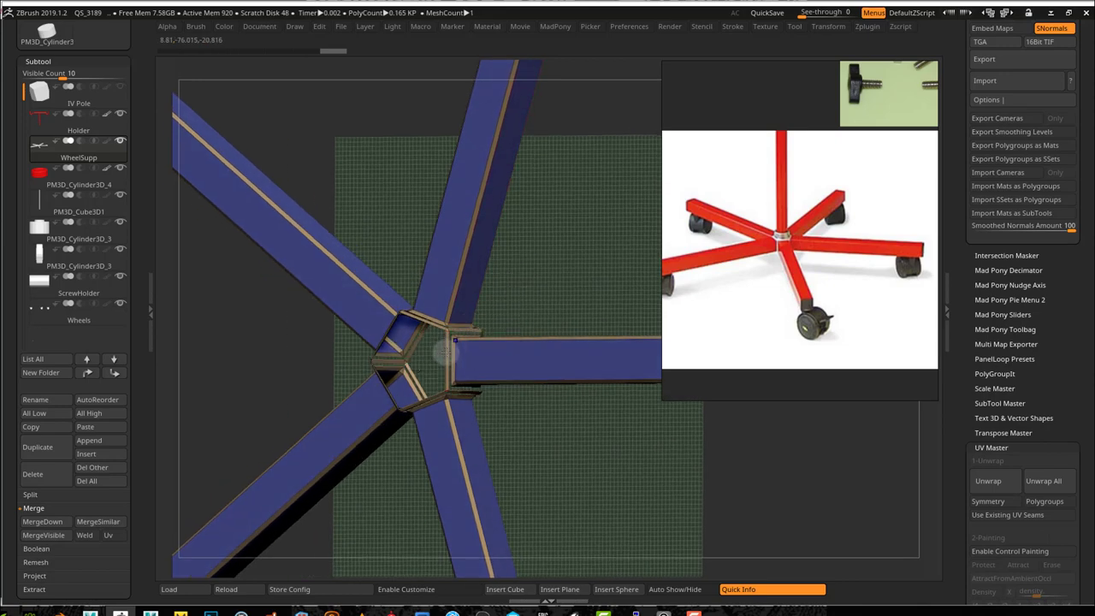
left_click(454, 362, "ctrl+shift")
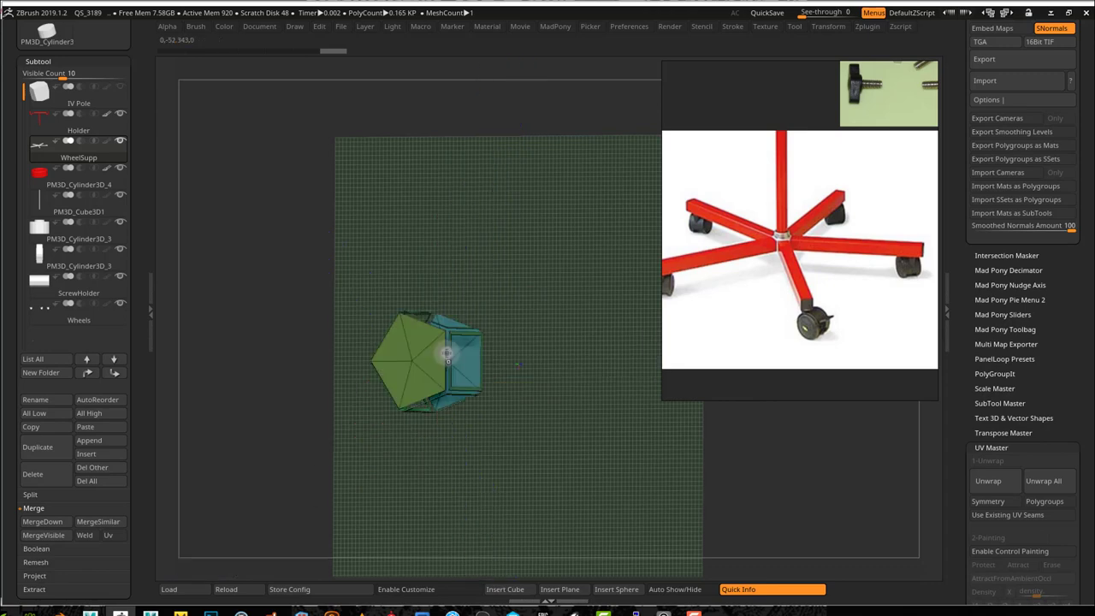
left_click(528, 296, "ctrl+shift")
left_click(445, 355, "ctrl+shift")
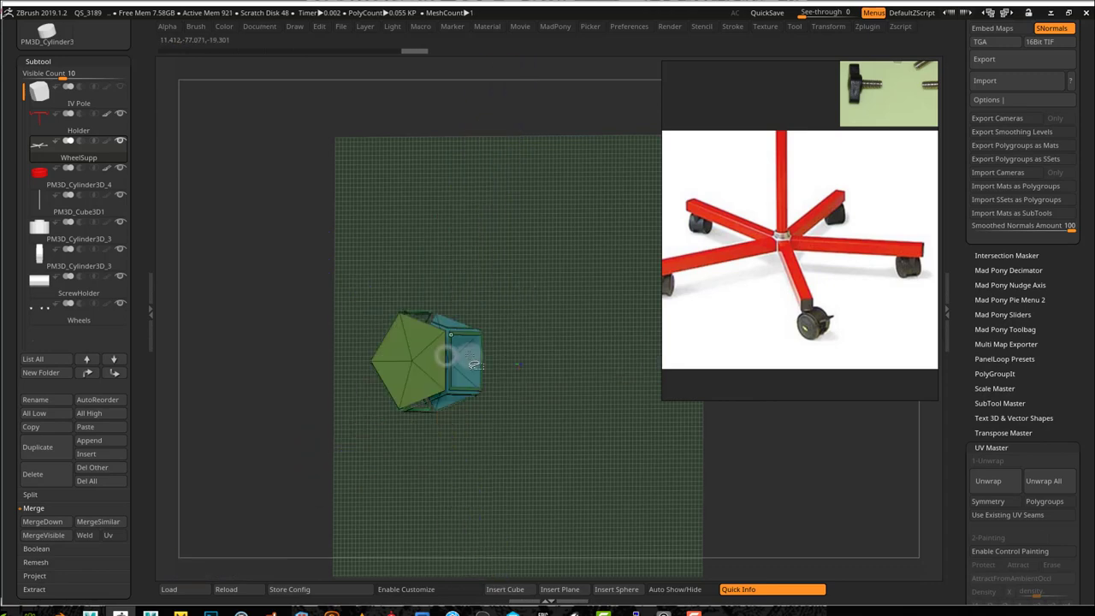
left_click(526, 301, "ctrl+shift")
- Hide the blue leg faces and combine the remaining hub, bevel and end faces into a single polygroup
mouse_move(436, 341)
right_mouse_down("ctrl")
mouse_move(690, 508)
mouse_move(707, 537)
right_mouse_up("ctrl")
left_click(465, 346, "ctrl+alt+shift")
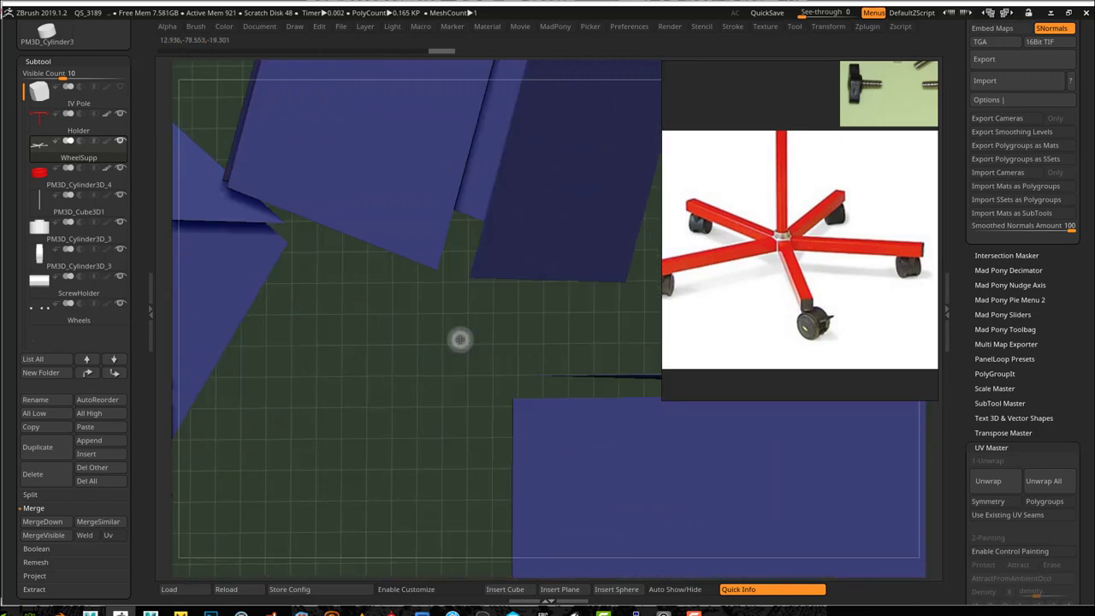
right_click_drag(455, 359, 205, 193, "ctrl")
left_click_drag(554, 408, 580, 476, "ctrl+shift")
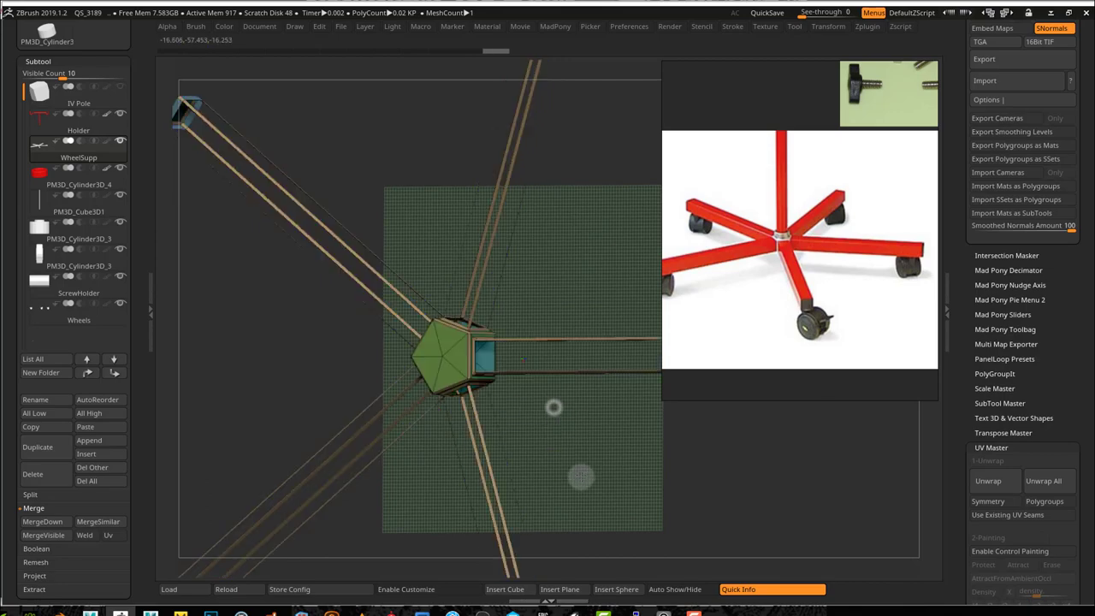
right_click_drag(503, 399, 631, 468, "ctrl")
left_click_drag(602, 508, 582, 474)
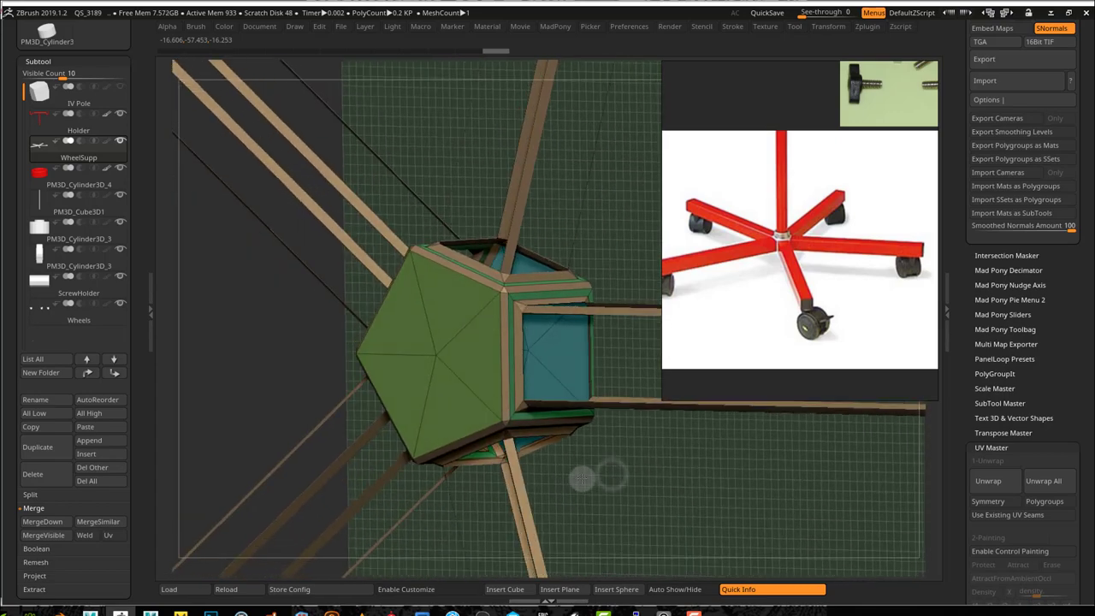
key("shift+f")
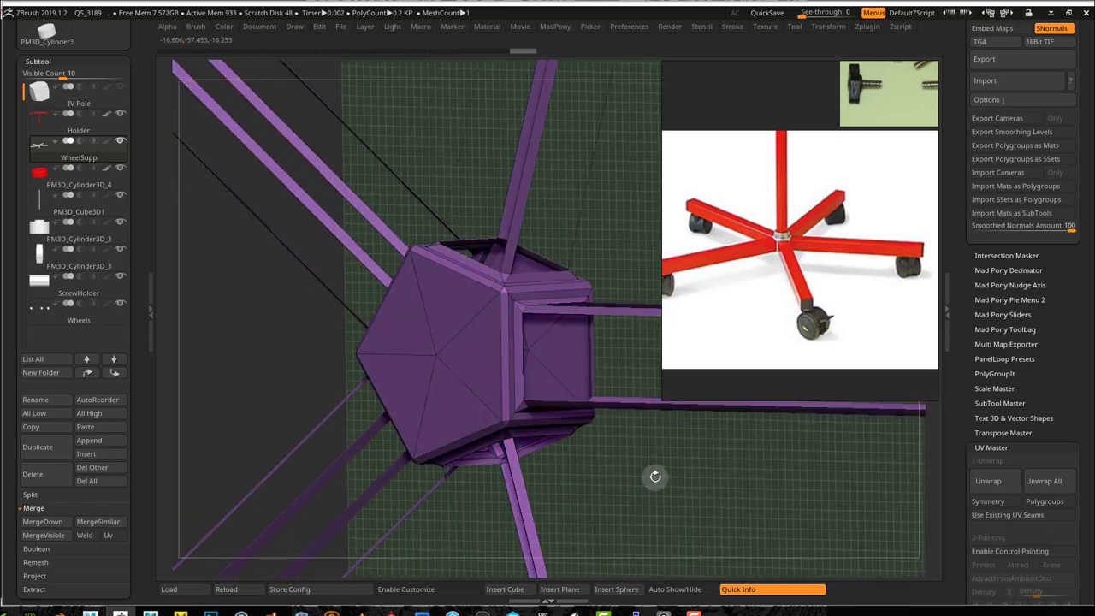
- Set the ZModeler polygon action to PolyGroup with Polyloop as its target
left_click_drag(641, 485, 751, 499)
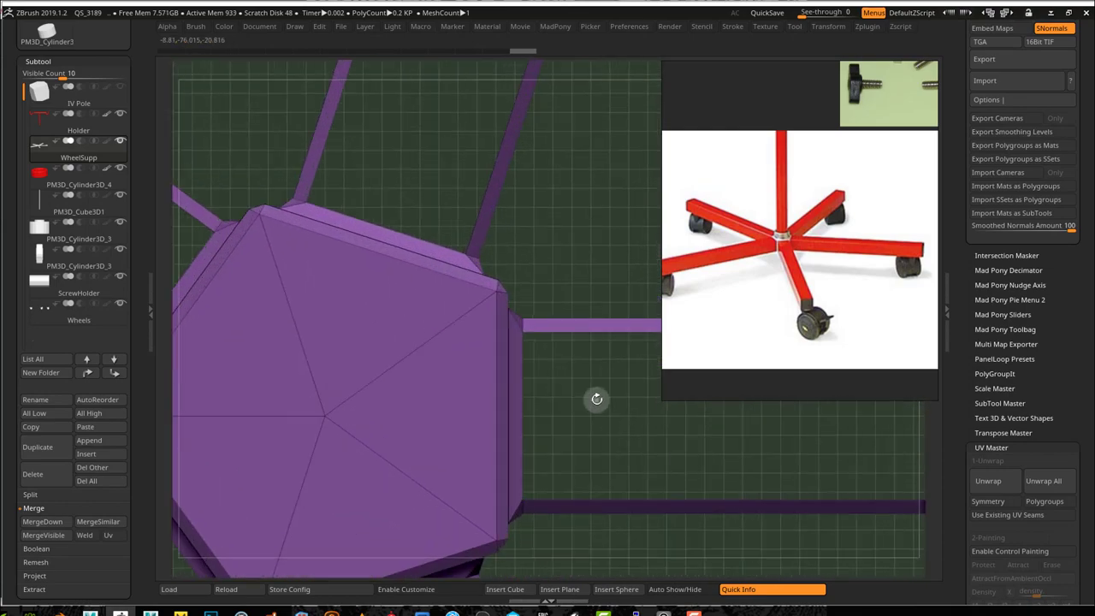
left_click_drag(597, 399, 570, 399)
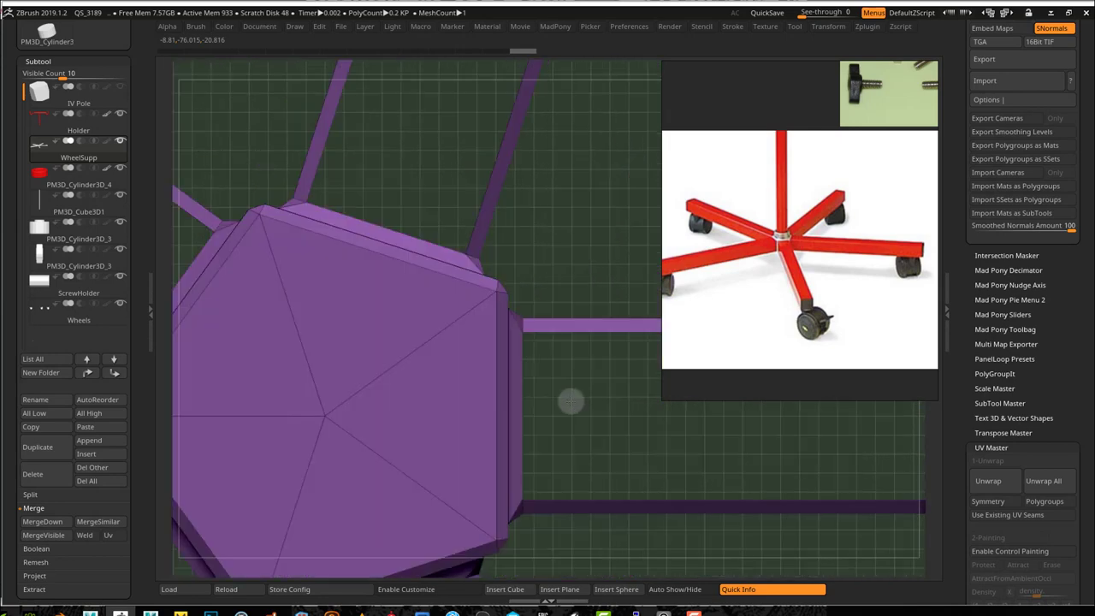
left_click_drag(626, 422, 608, 422)
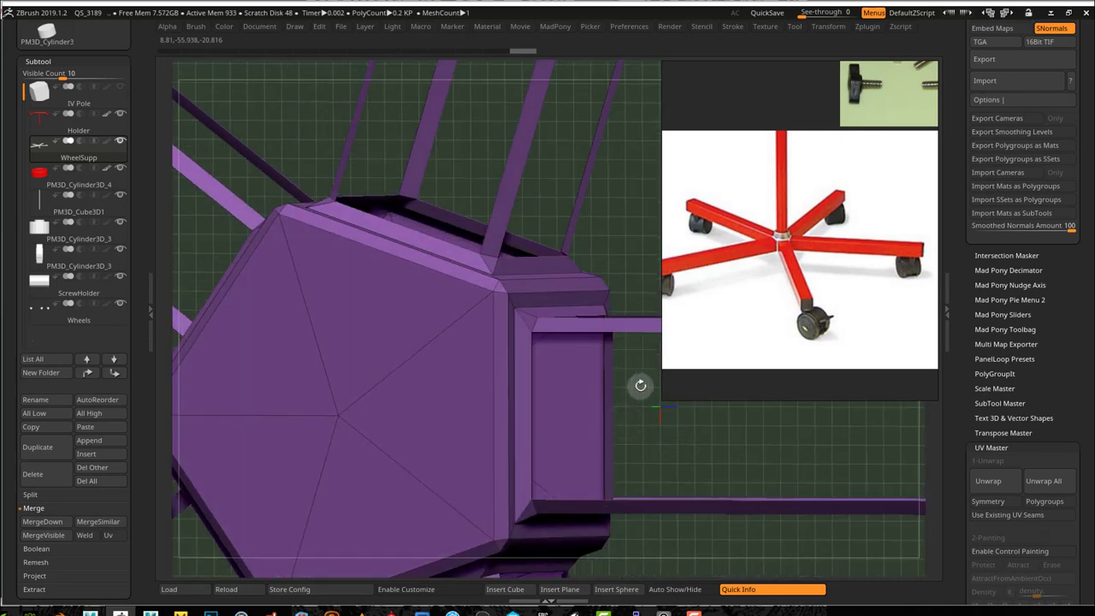
key("space")
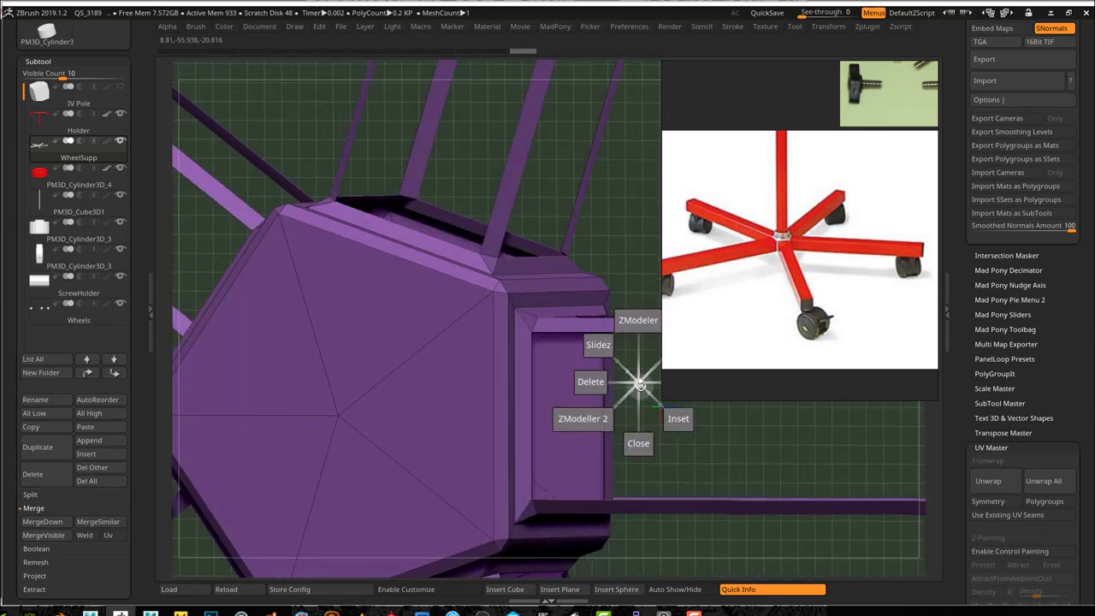
left_click(556, 426)
left_click(495, 357)
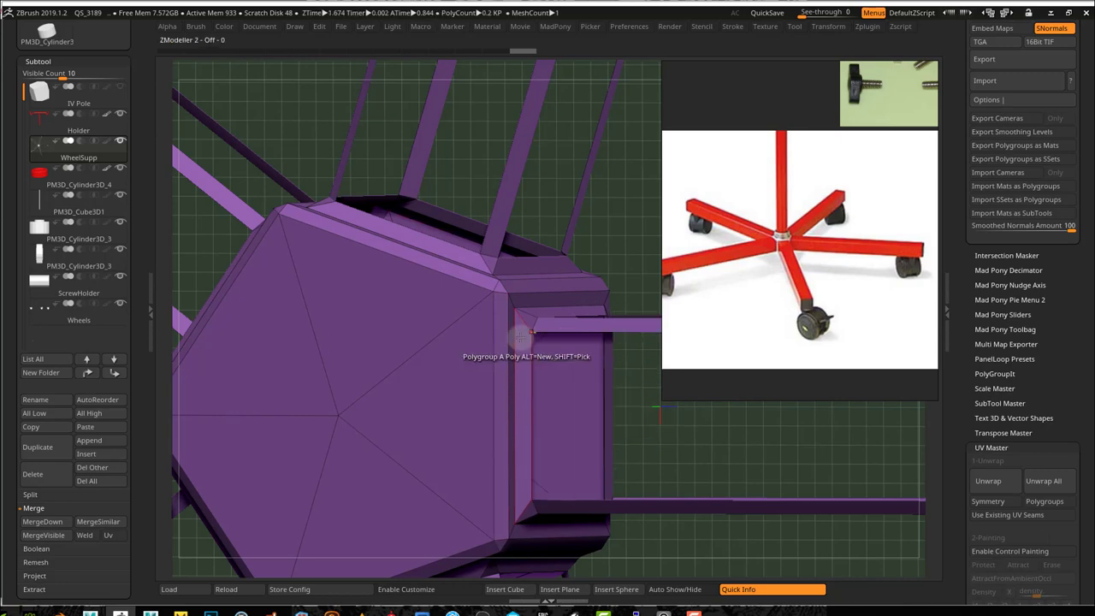
key("space")
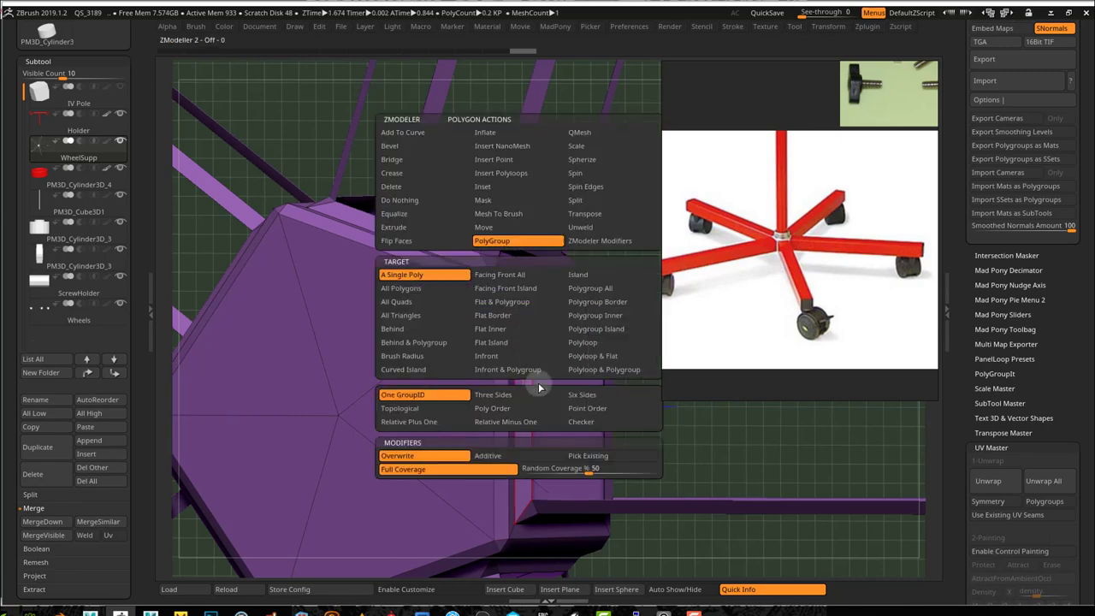
left_click(593, 344)
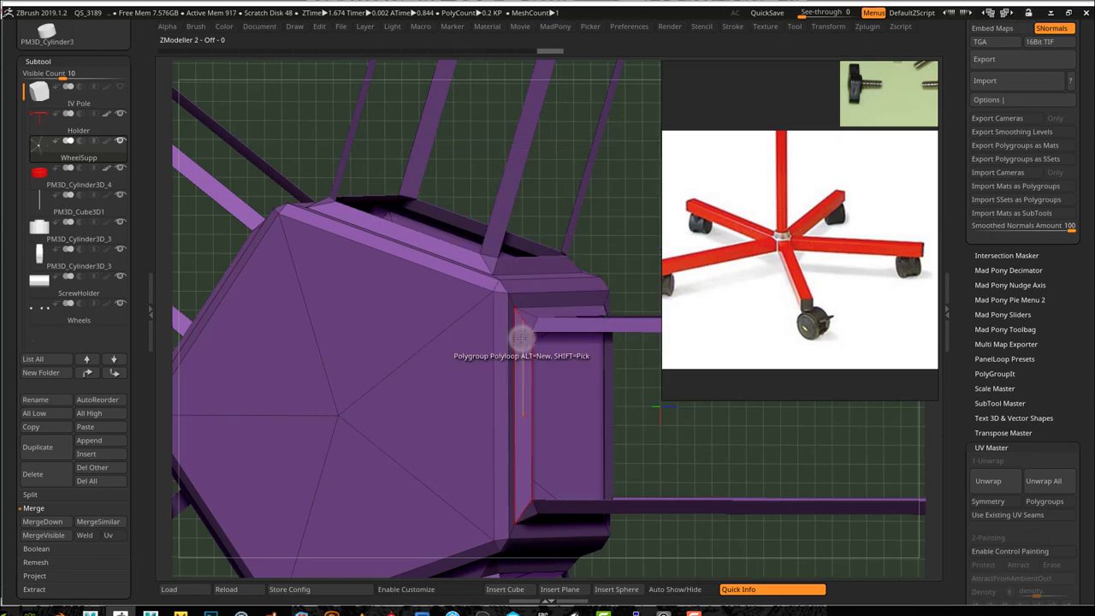
- Try to assign a new polygroup to the bevel loop around one leg opening on the hub
left_click(522, 338)
key("ctrl+z")
left_click(522, 338)
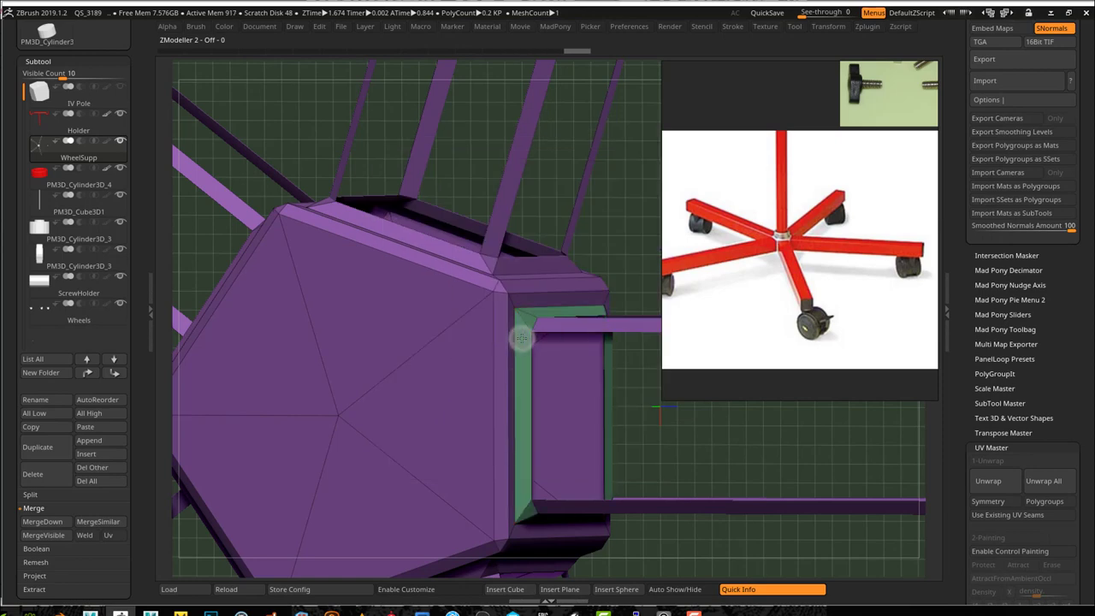
left_click(521, 339)
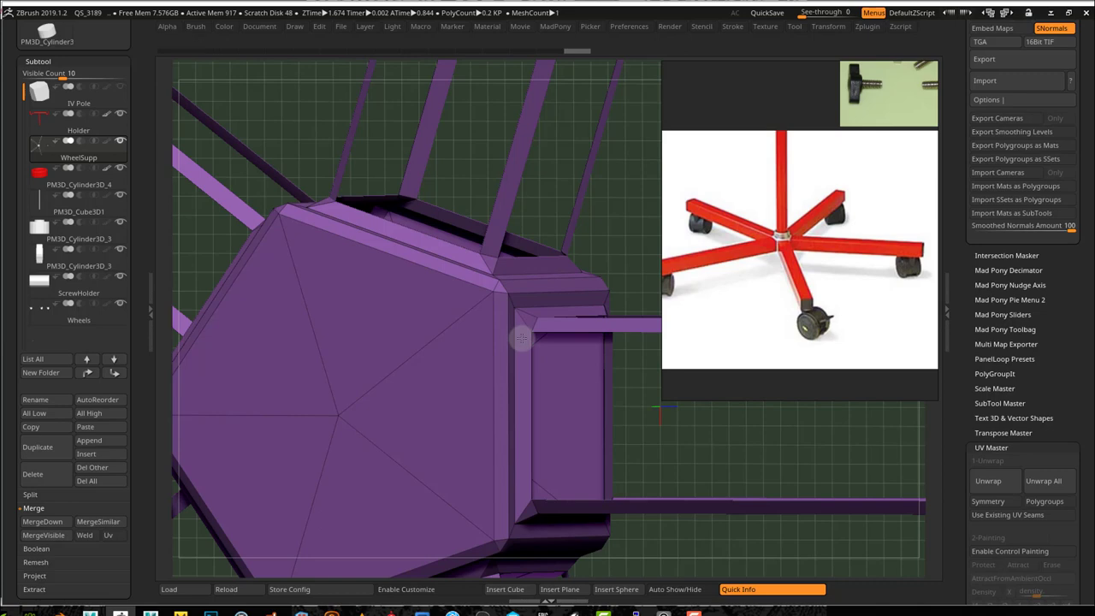
left_click(521, 339)
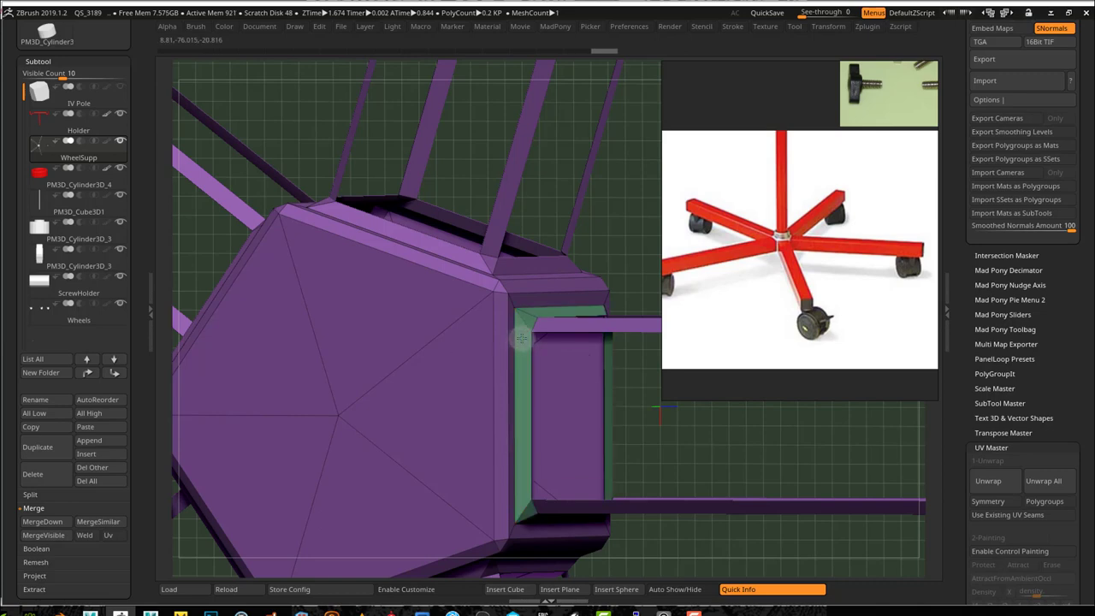
left_click(521, 339)
left_click(521, 339)
left_click(521, 339)
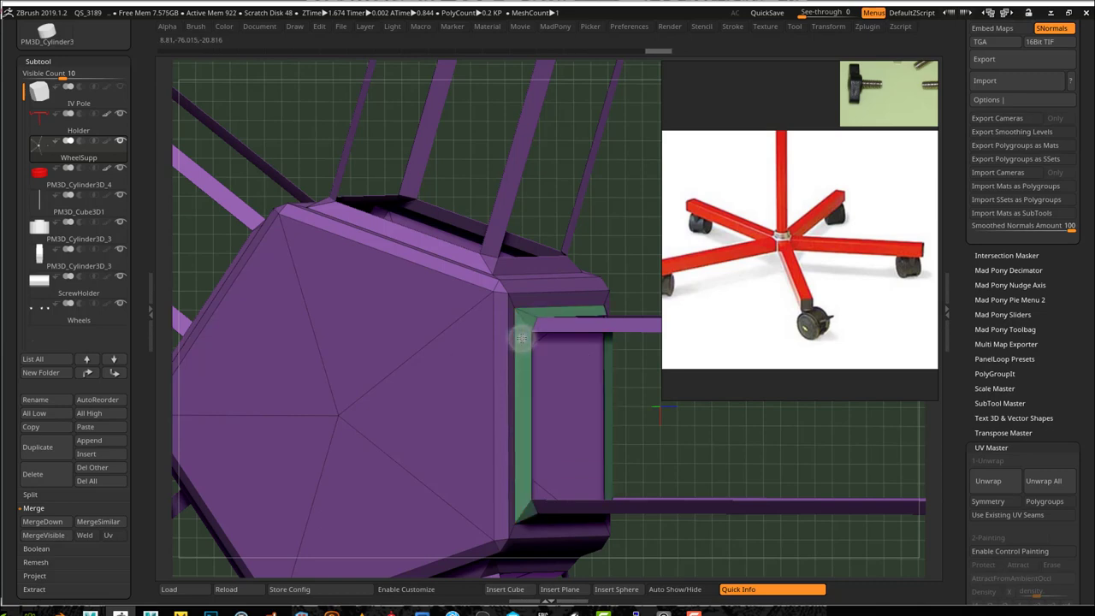
left_click(522, 339)
- Try to assign a new polygroup to the bevel loop running along the leg's long edge
left_click(557, 324)
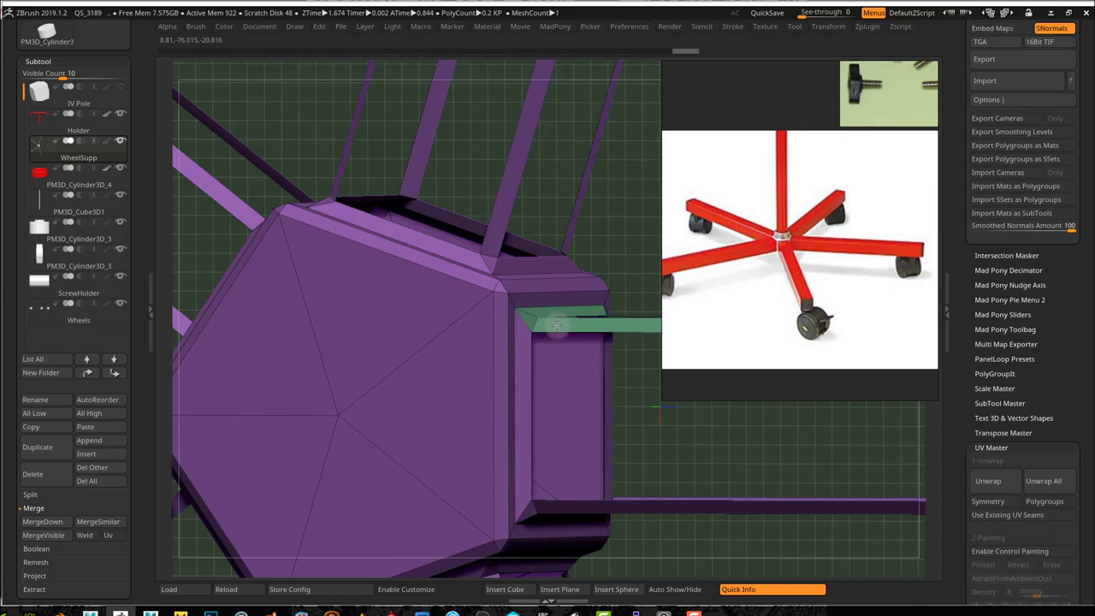
left_click(558, 325)
left_click(556, 325)
left_click(556, 325)
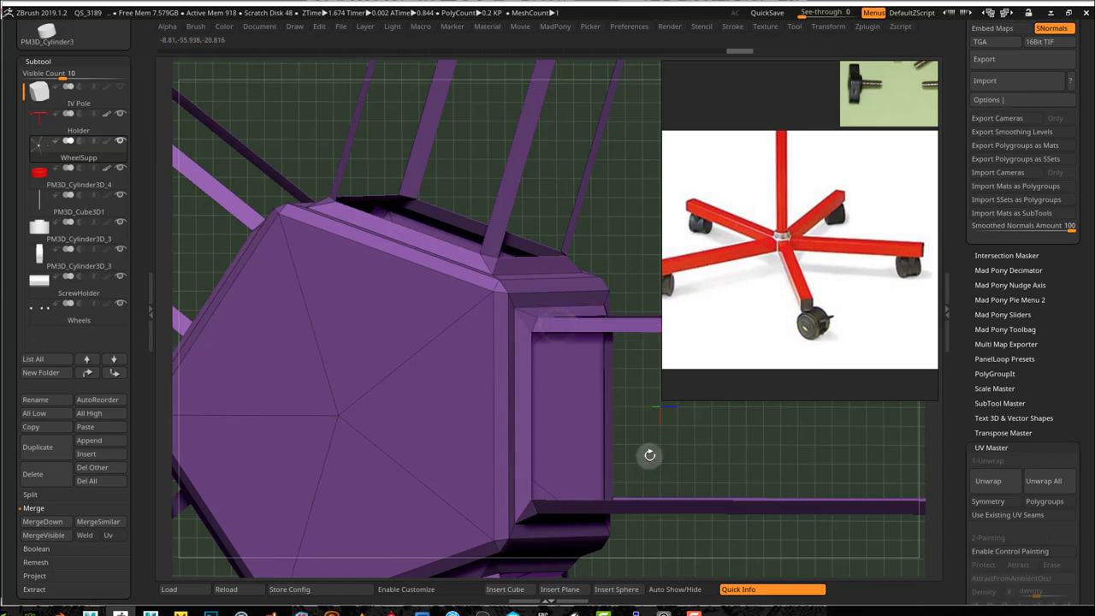
mouse_move(650, 455)
left_mouse_down()
mouse_move(653, 525)
mouse_move(652, 462)
left_mouse_up()
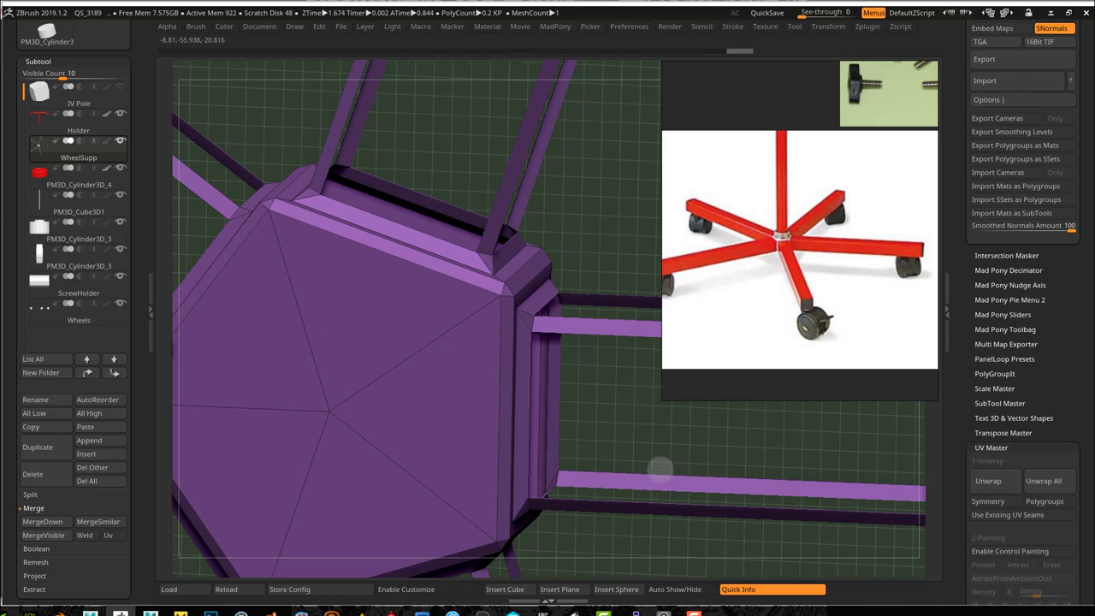
- Unhide the blue leg faces and try Polyloop grouping on the bevel at the leg's root and on the leg face
left_click(618, 431, "ctrl+shift")
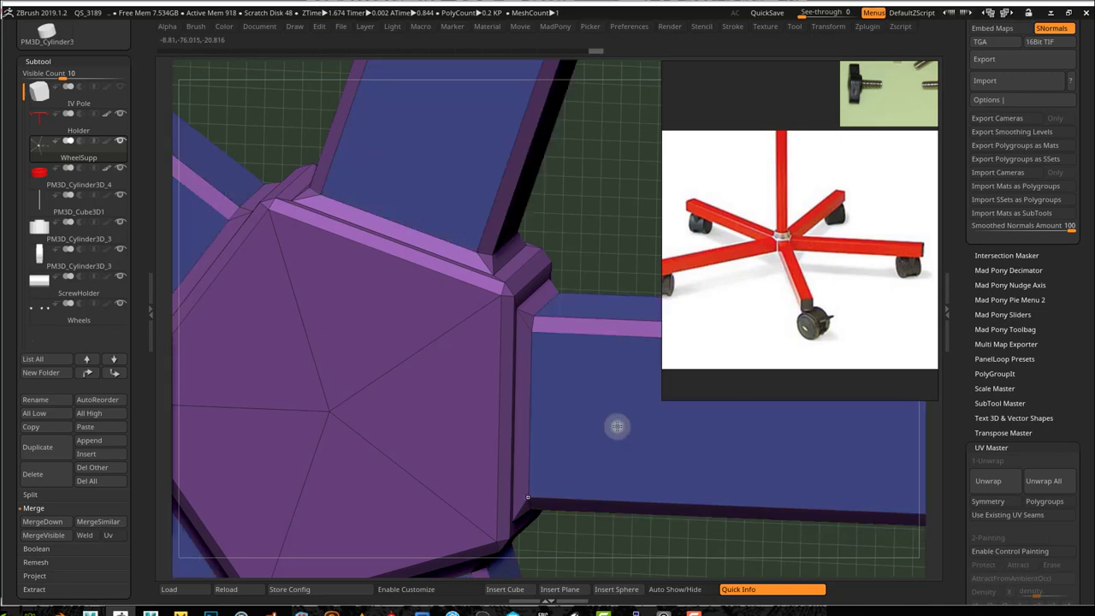
left_click(521, 347)
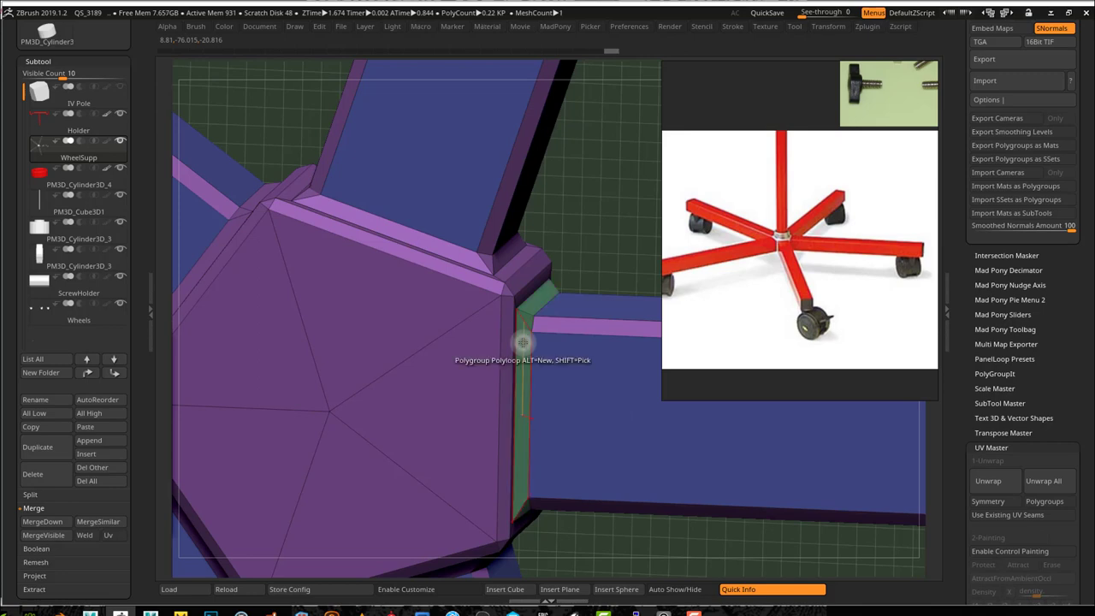
left_click(579, 352)
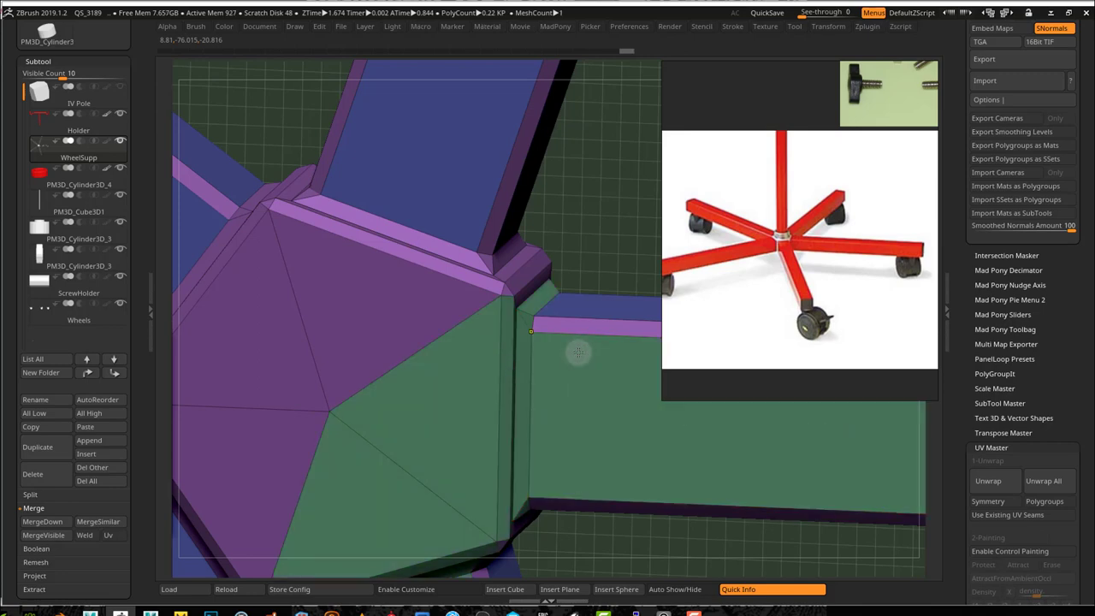
key("ctrl+z")
mouse_move(580, 250)
left_mouse_down()
mouse_move(582, 237)
mouse_move(570, 250)
left_mouse_up()
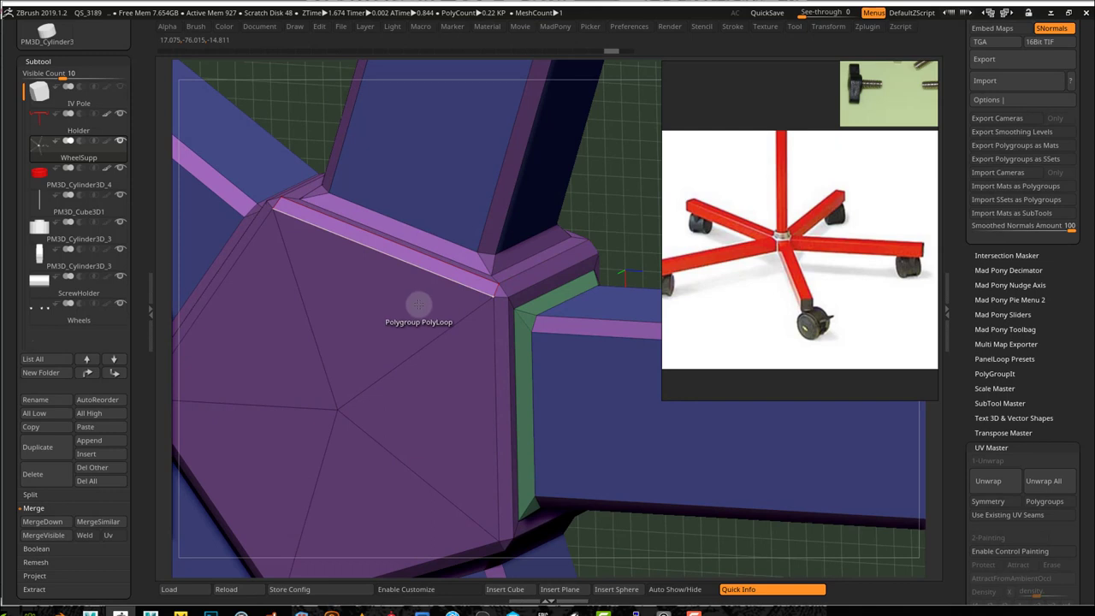
- Assign the hub's pentagonal cap faces and the bevel around its rim to a new polygroup
left_click(447, 387)
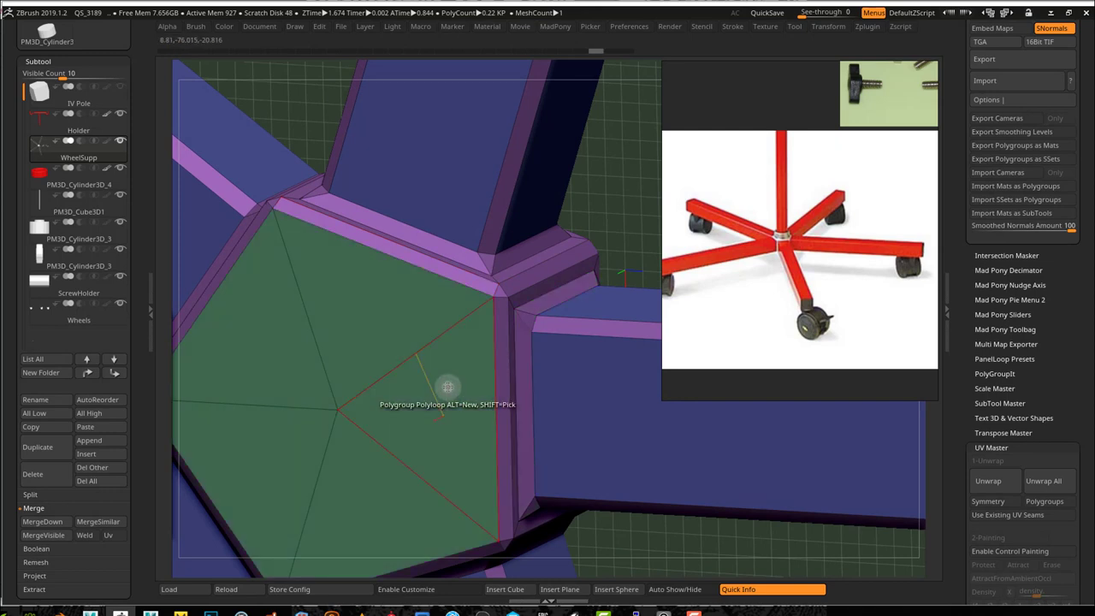
left_click(476, 283)
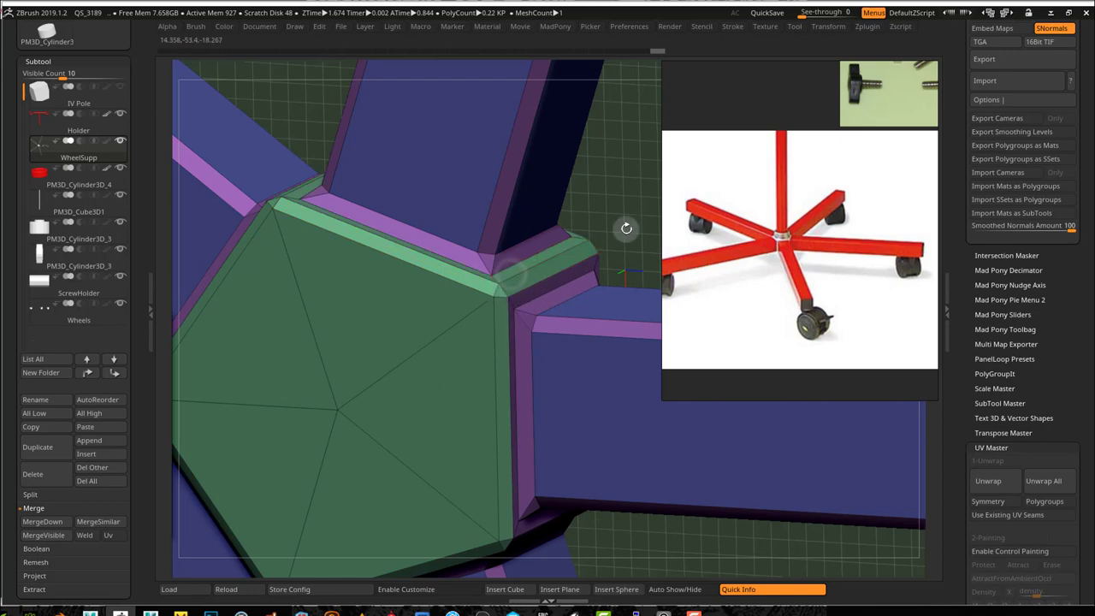
left_click_drag(625, 226, 596, 200)
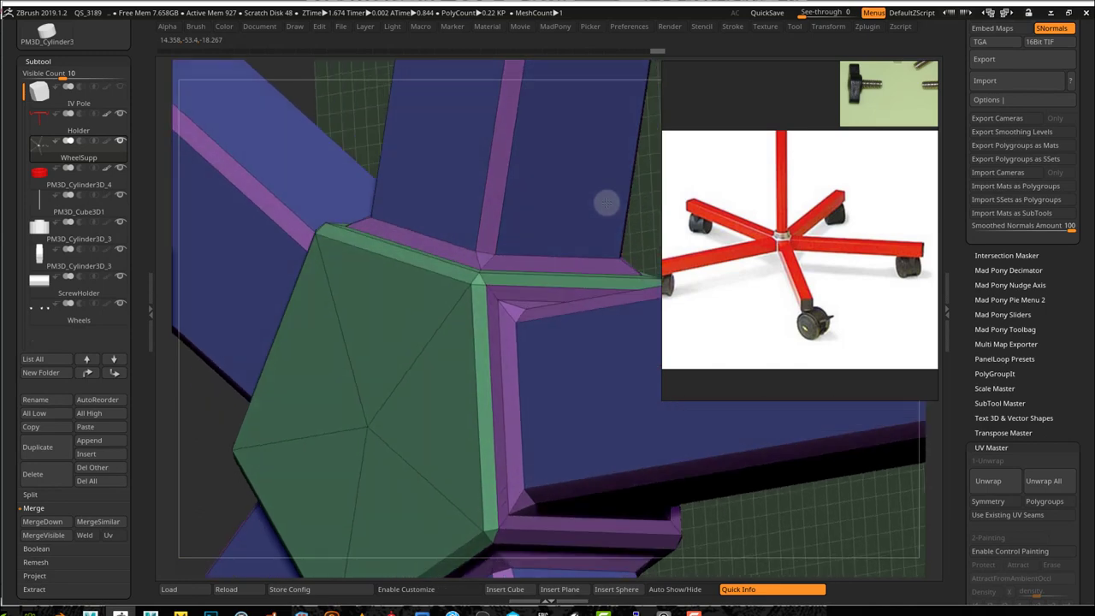
- Extend the hub's green polygroup to the adjoining bevel strips and corner faces between the legs
left_click(491, 304)
right_click_drag(489, 310, 572, 318)
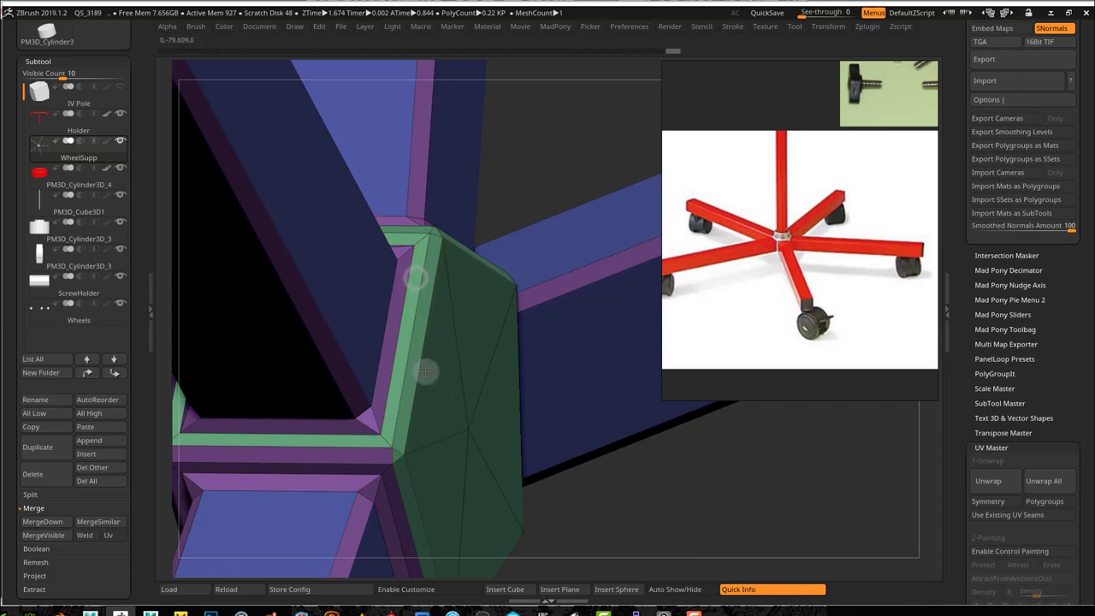
right_click_drag(425, 372, 430, 334)
left_click(339, 346)
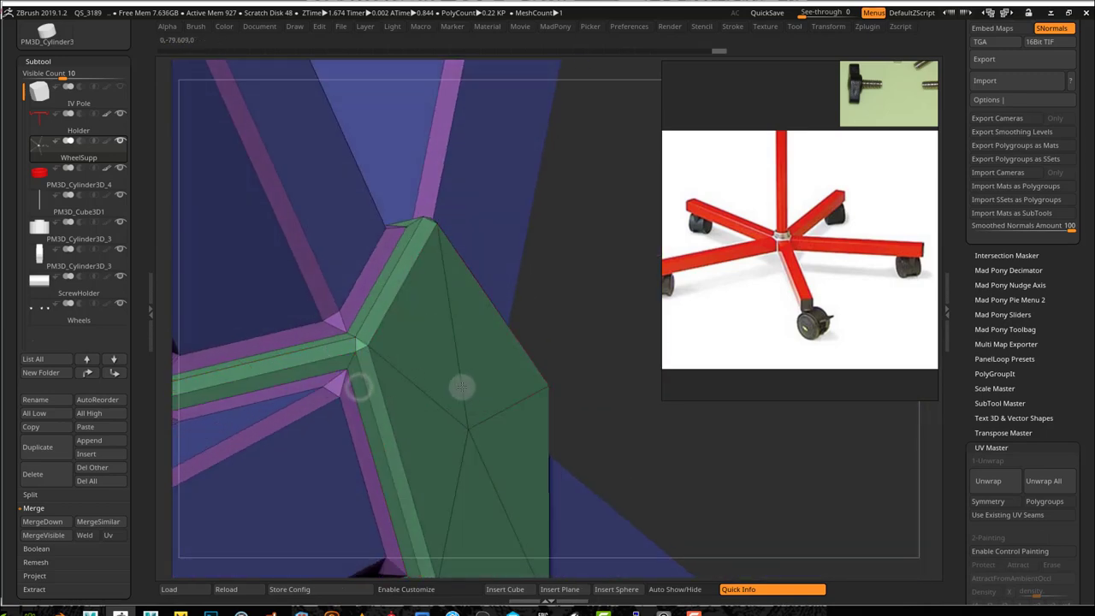
right_click_drag(360, 386, 381, 409)
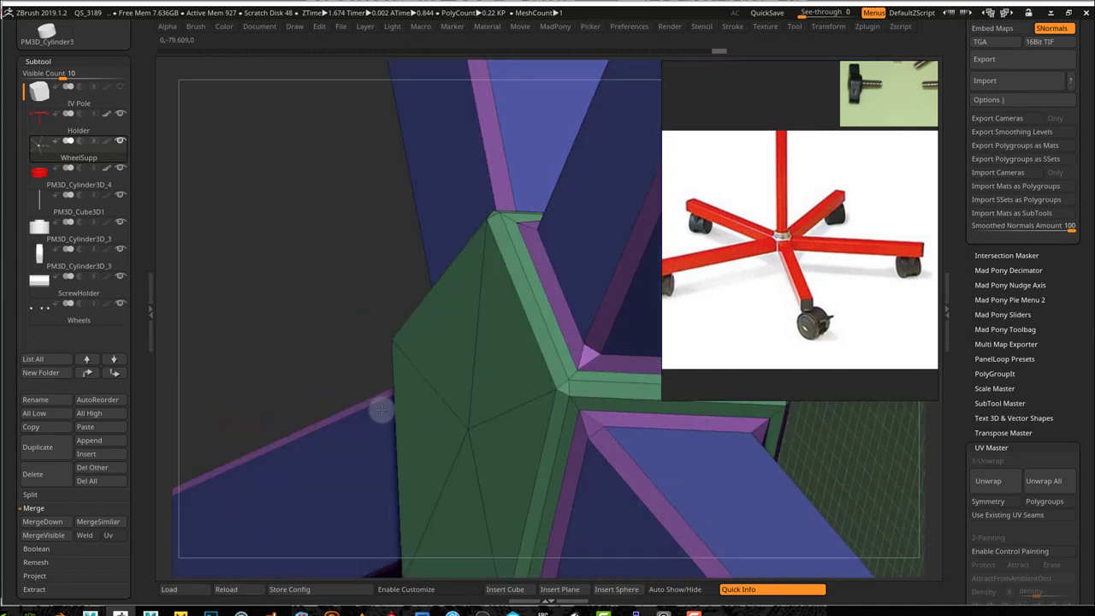
left_click(573, 345)
right_click_drag(511, 365, 533, 375)
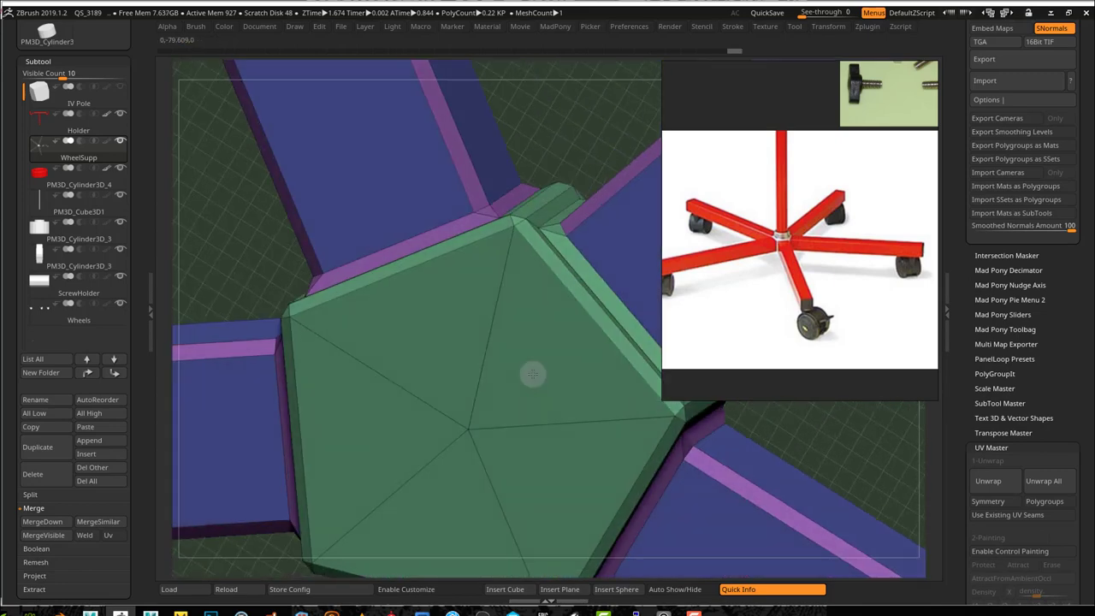
- Add the remaining bevel loops around the leg openings to the hub's green polygroup
left_click(471, 248)
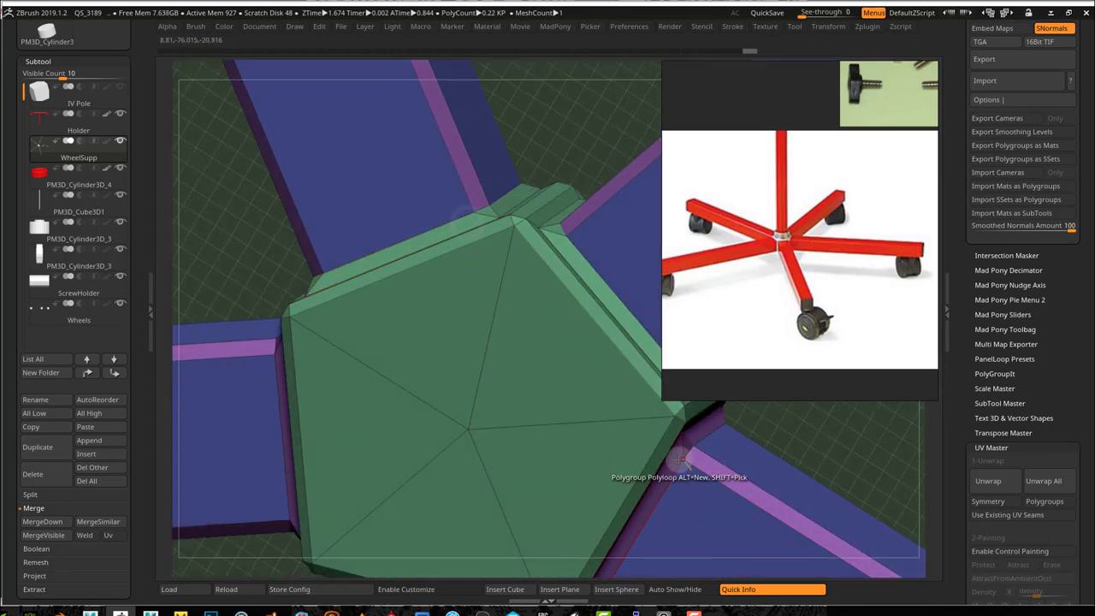
right_click_drag(465, 448, 433, 330)
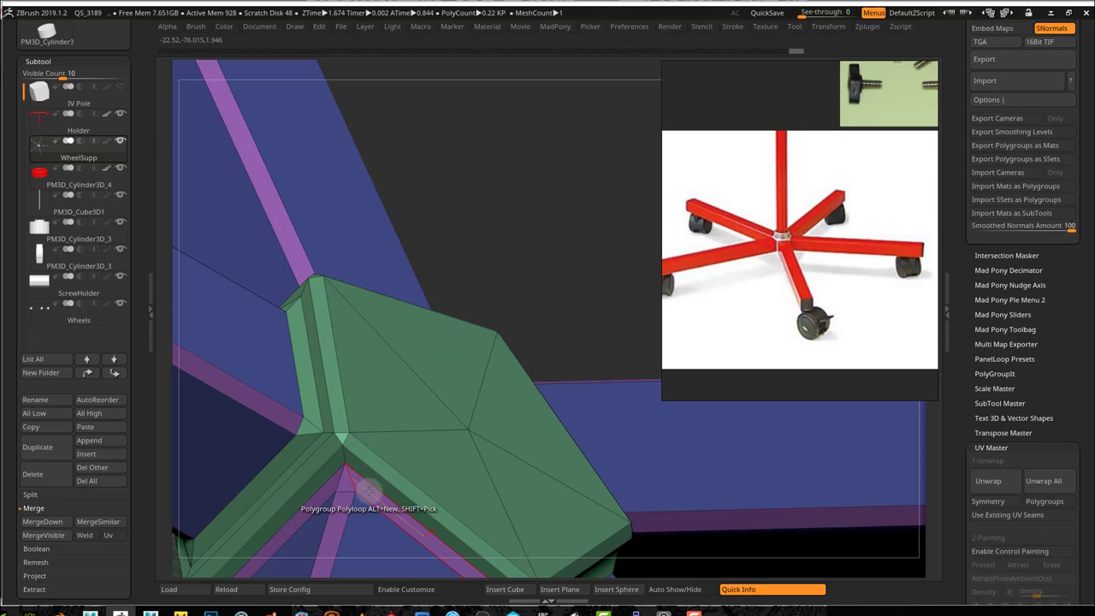
right_click_drag(360, 410, 421, 485)
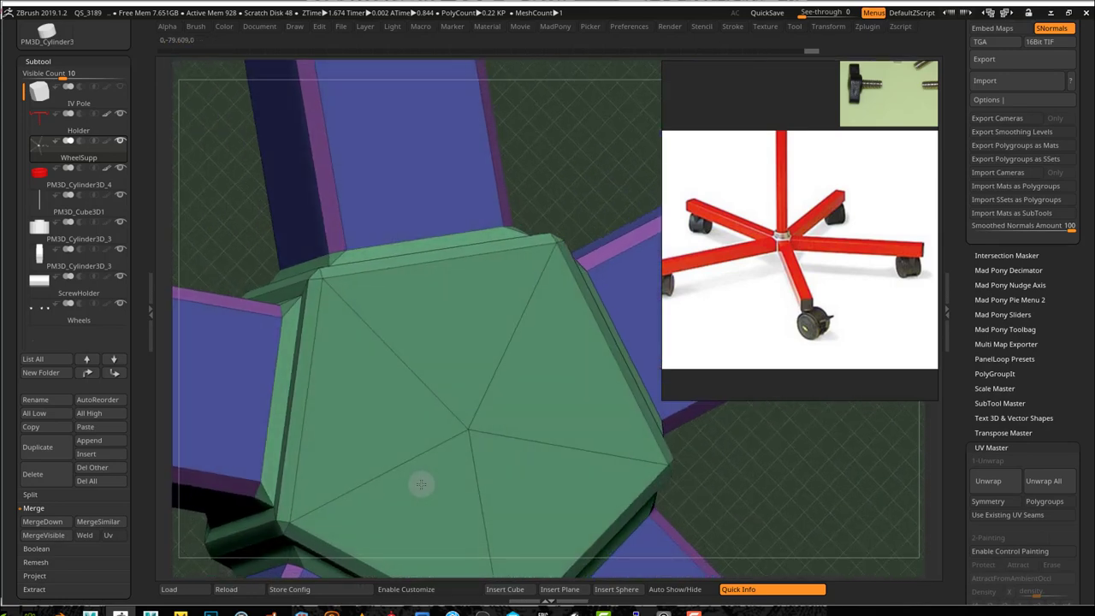
right_click_drag(459, 386, 435, 398)
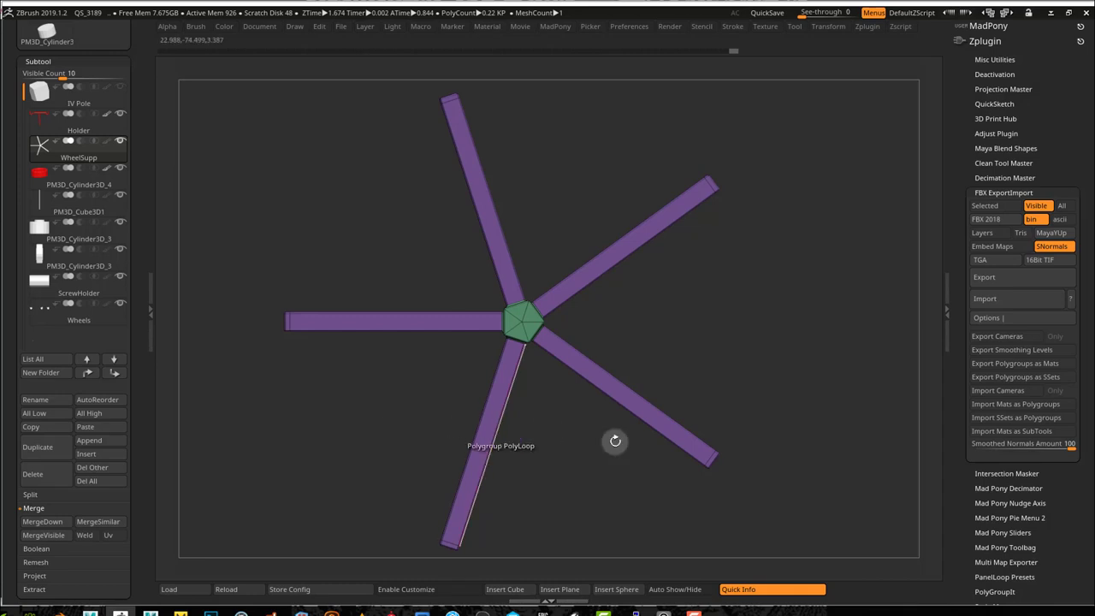
right_click_drag(562, 448, 553, 447)
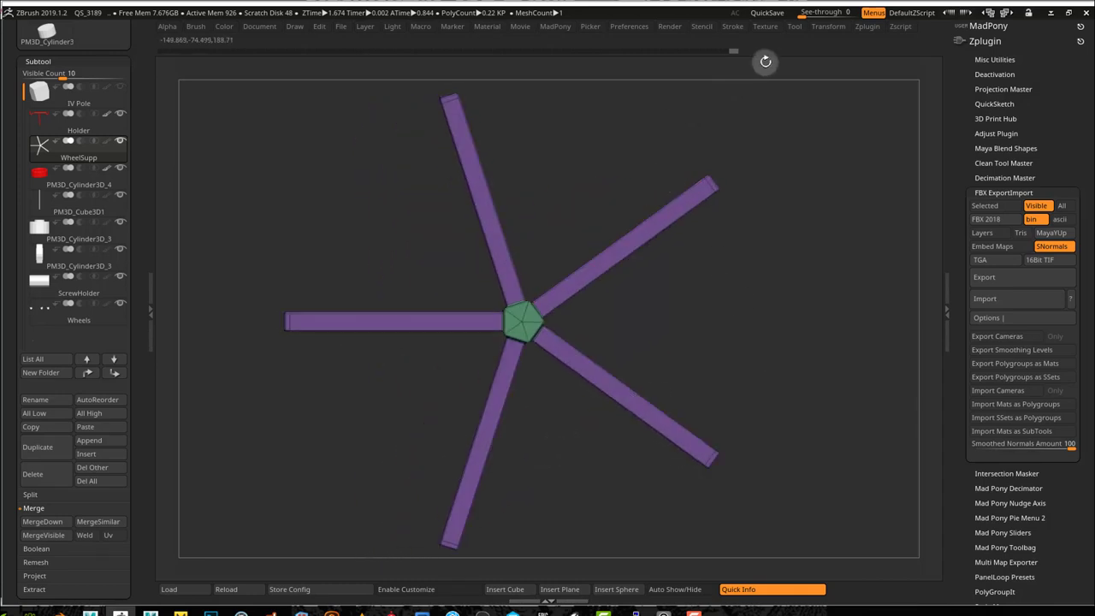
- Dock the Transform palette in the tray above Zplugin, with its symmetry settings in view
left_click(822, 27)
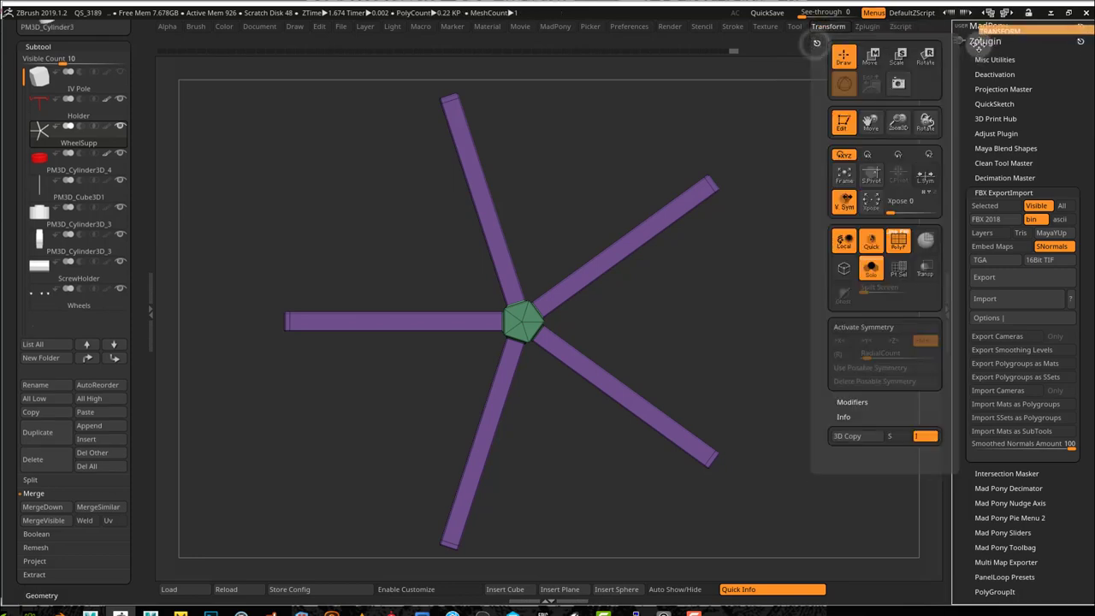
left_click_drag(815, 44, 971, 68)
left_click_drag(1084, 331, 1087, 286)
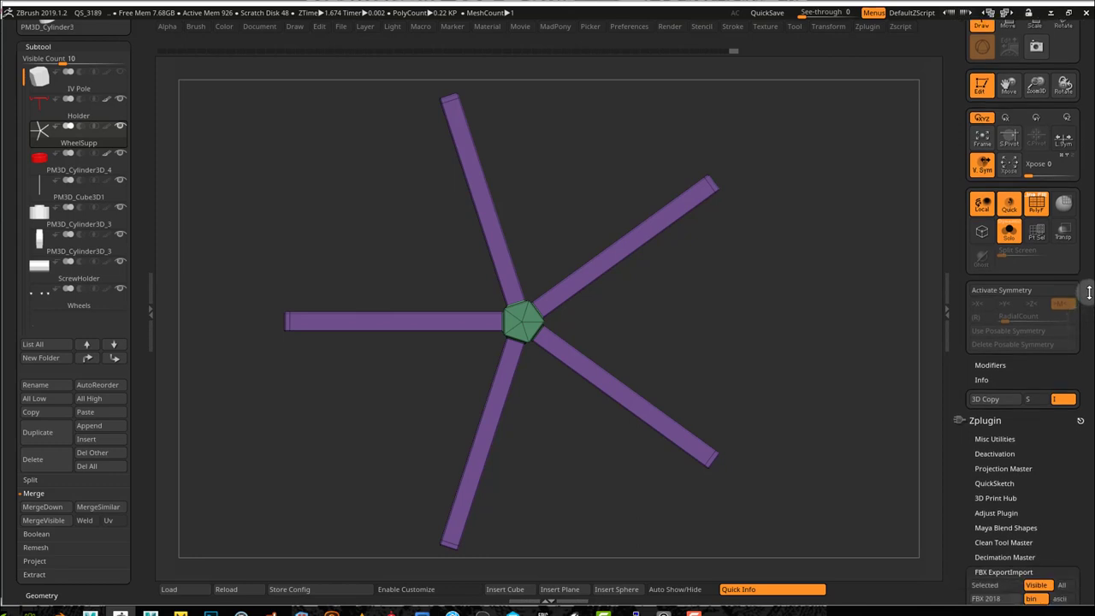
- Activate radial symmetry around the Y axis only, with a RadialCount of 5
left_click(1033, 294)
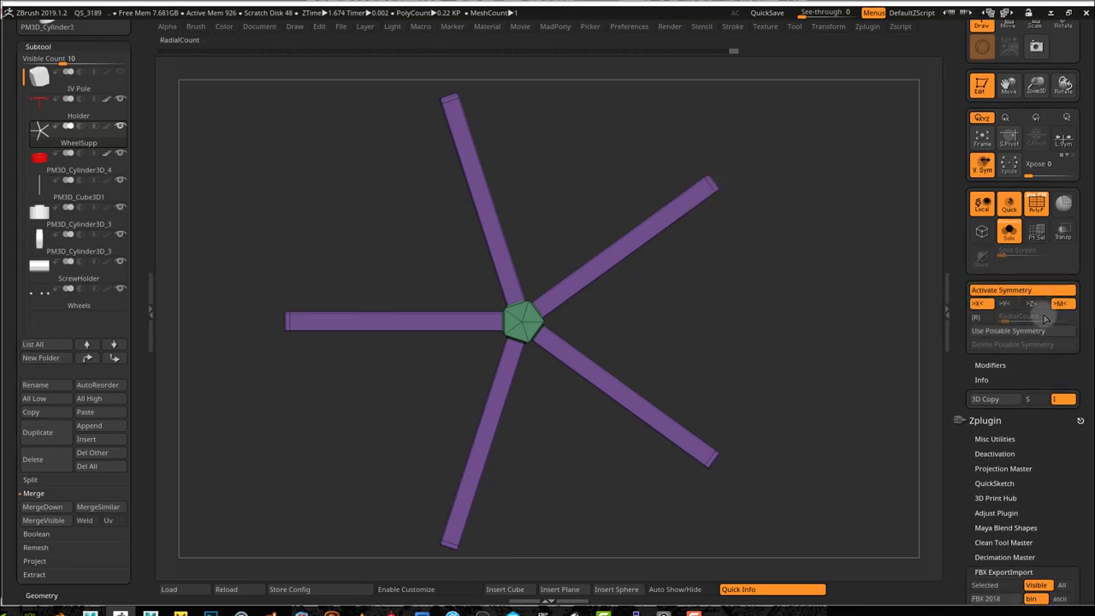
left_click(980, 318)
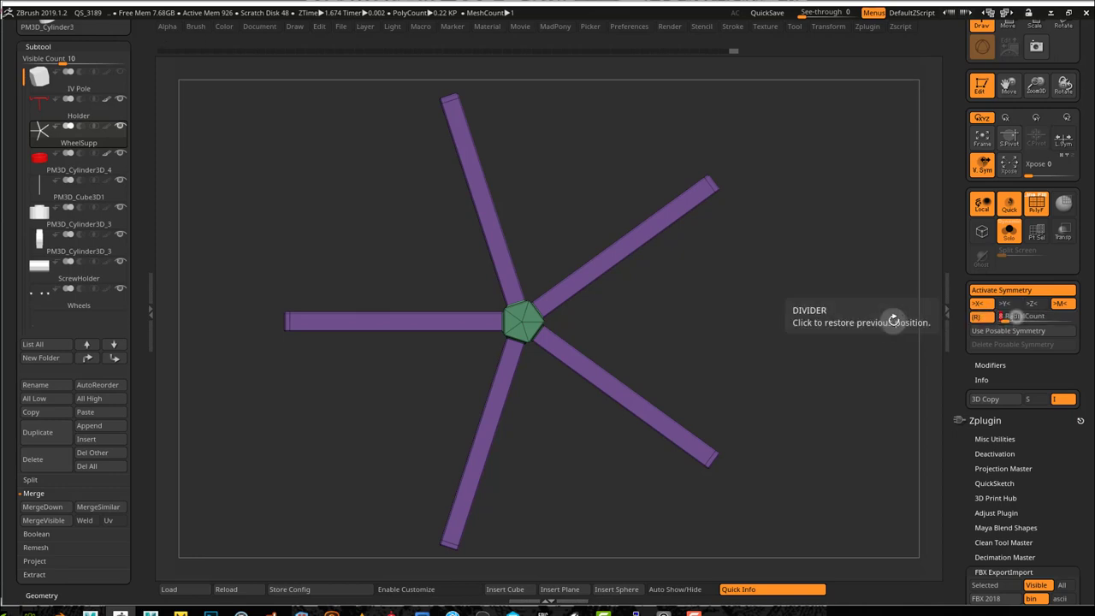
left_click(1019, 316)
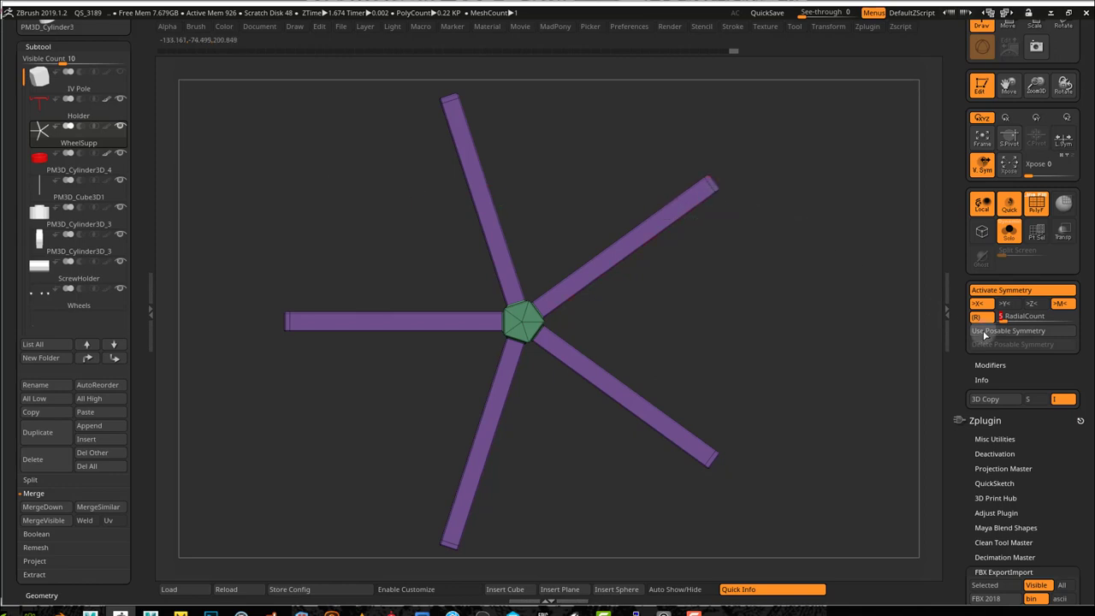
left_click(1006, 304)
left_click(990, 306)
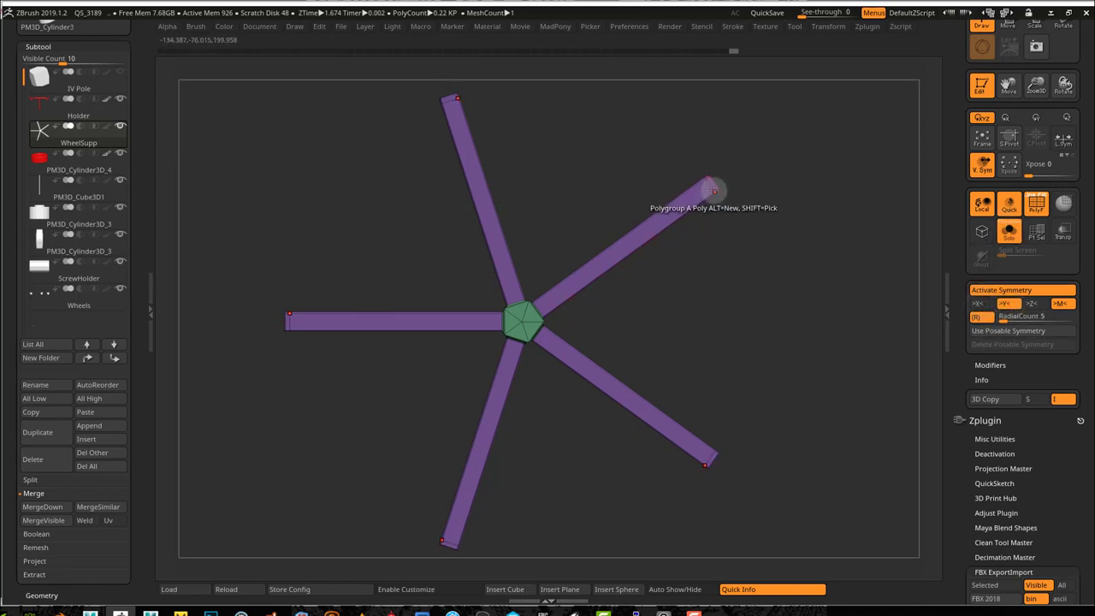
- With the PolyGroup target set to A Single Poly, assign the leg-end cap and its surrounding band faces to a new polygroup
left_click_drag(753, 192, 702, 200)
right_click_drag(690, 201, 875, 435, "ctrl")
left_click_drag(804, 396, 724, 357)
key("space")
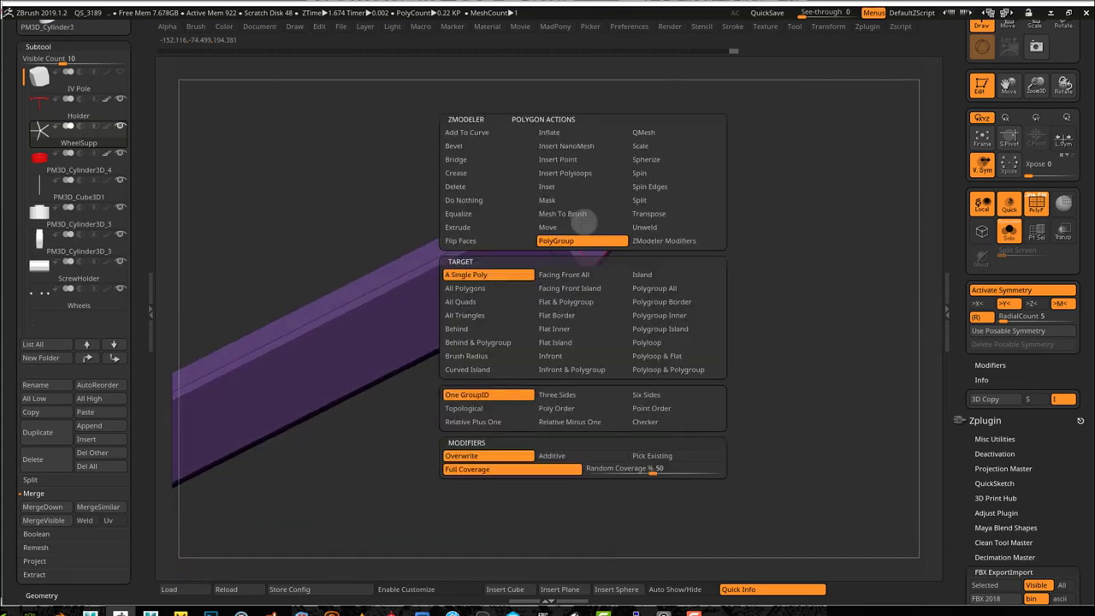
left_click(494, 275)
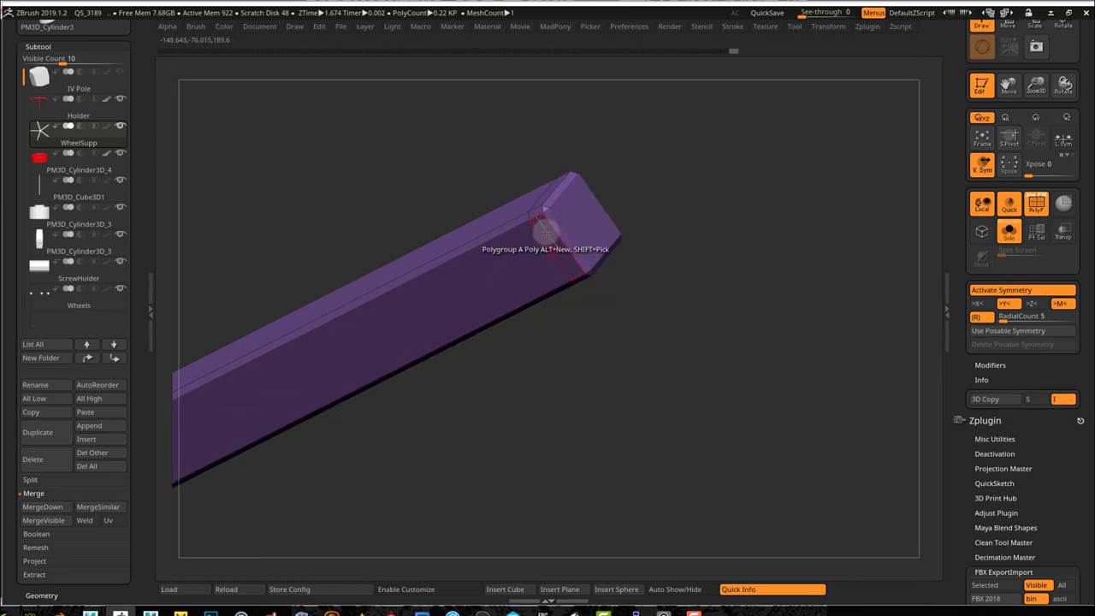
left_click_drag(546, 234, 576, 215, "alt")
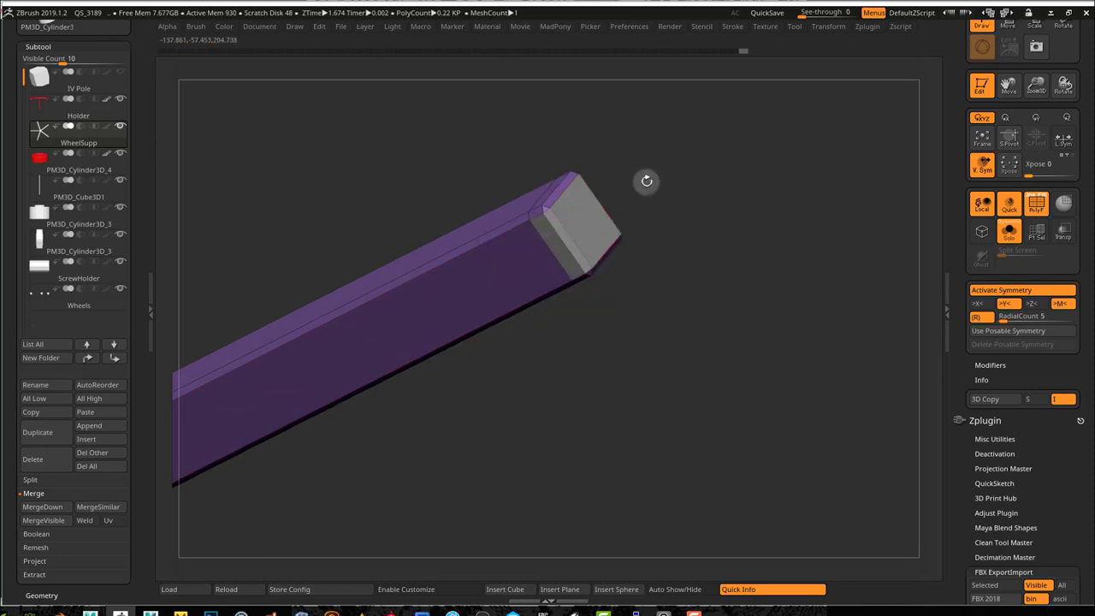
left_click_drag(649, 177, 676, 215)
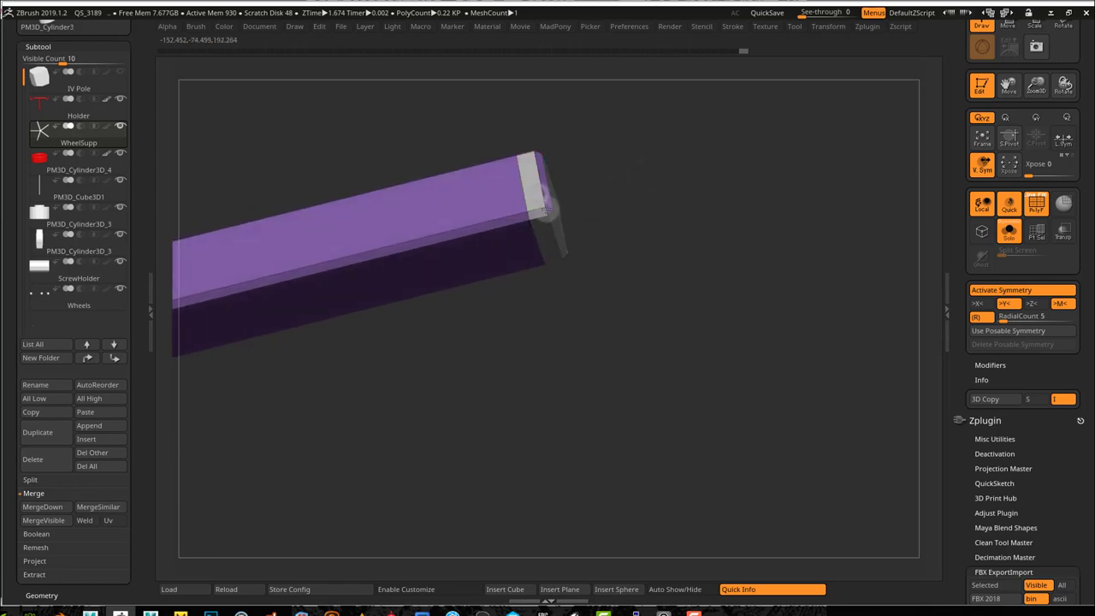
left_click_drag(599, 190, 632, 398)
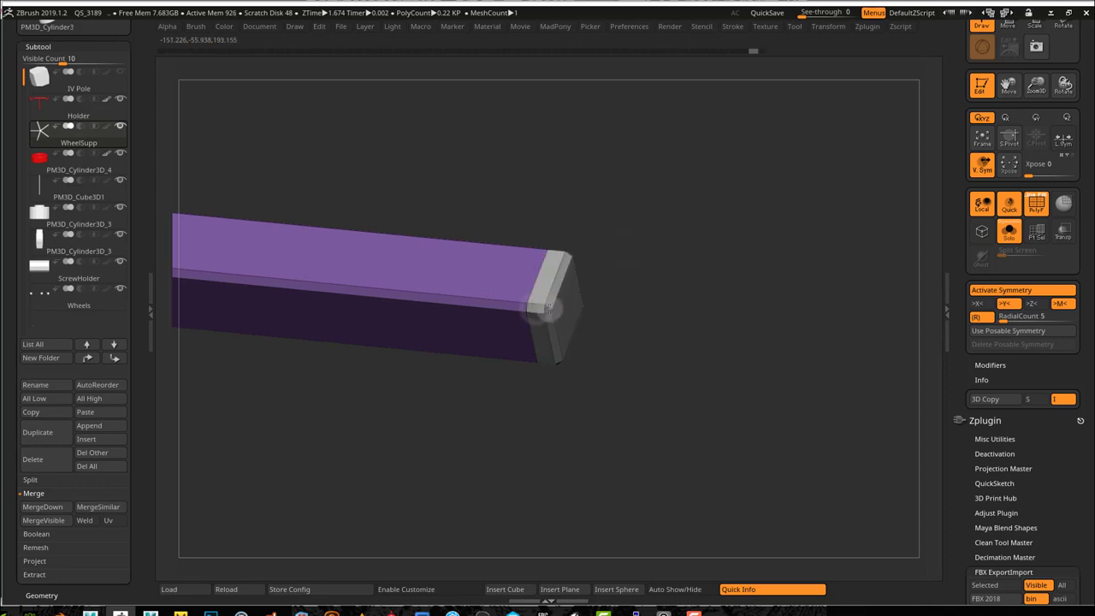
left_click_drag(613, 387, 516, 357)
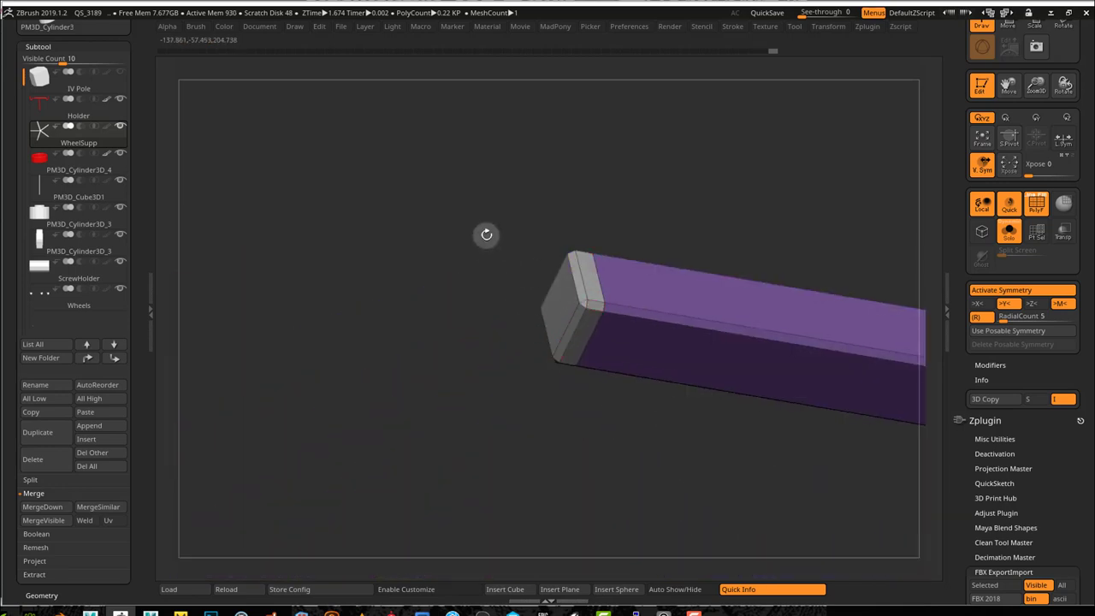
- Complete the new polygroup over the remaining bevel and corner faces on the five leg ends, then reassign it a distinct group color
left_click_drag(484, 235, 522, 351)
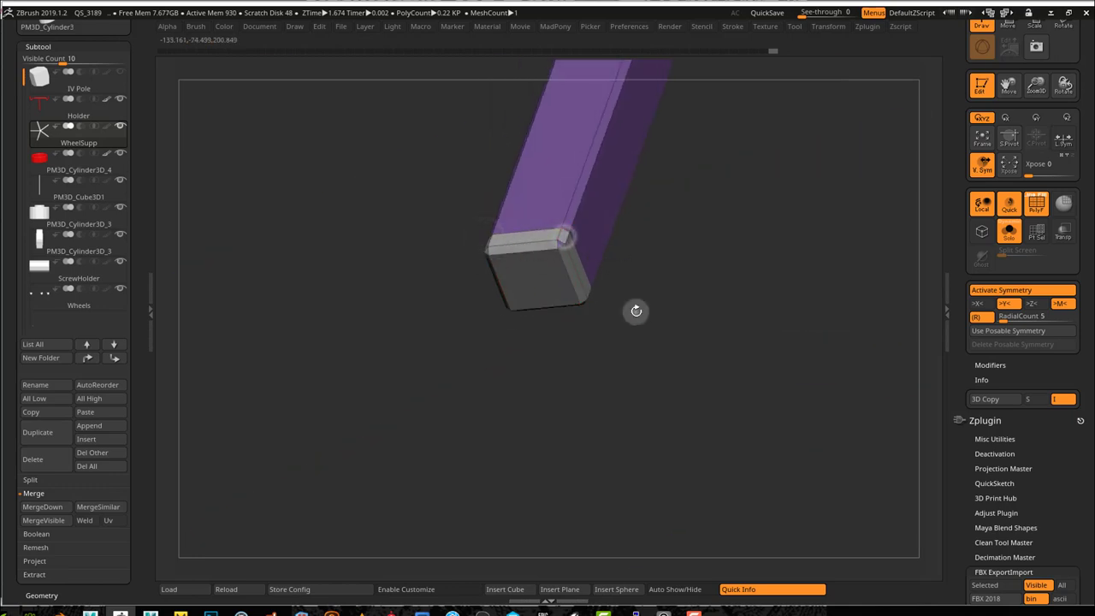
left_click_drag(633, 310, 631, 377)
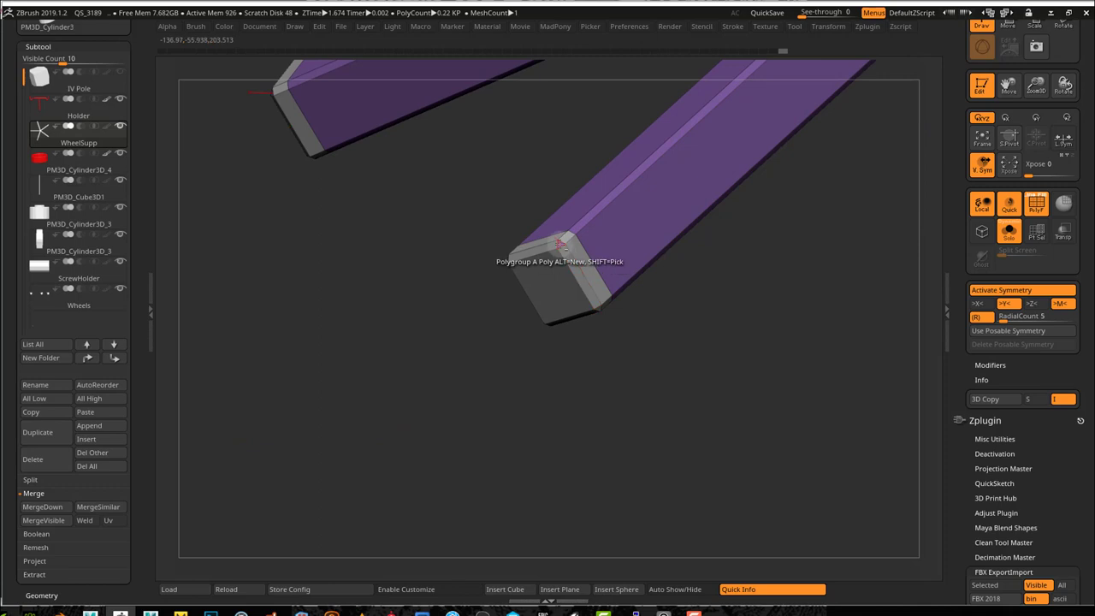
left_click_drag(471, 359, 437, 283)
left_click_drag(664, 294, 653, 376)
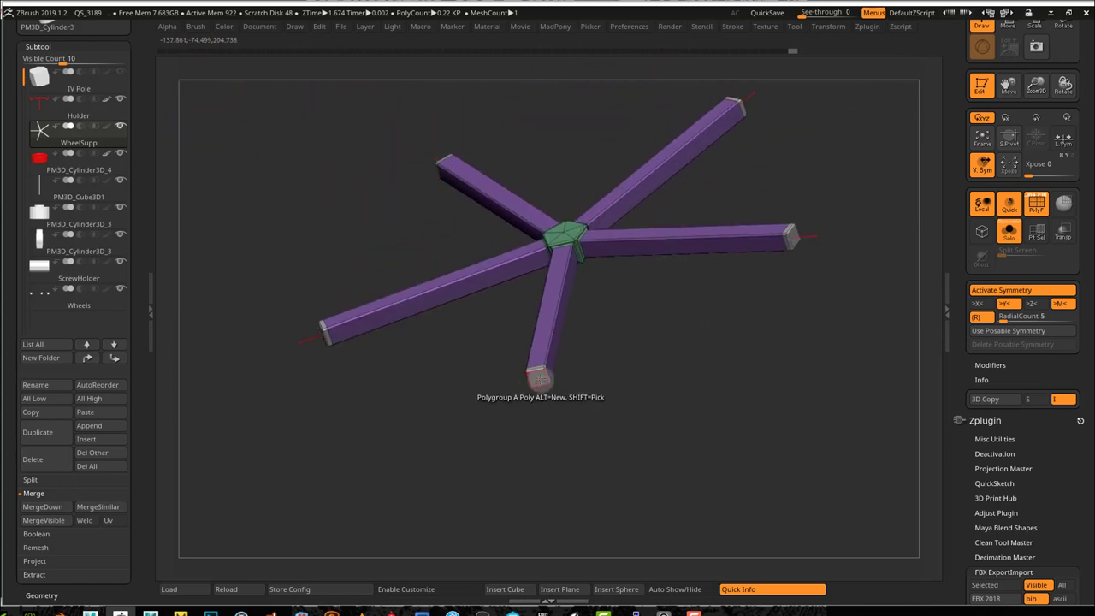
mouse_move(667, 350)
left_mouse_down()
mouse_move(688, 399)
mouse_move(660, 357)
left_mouse_up()
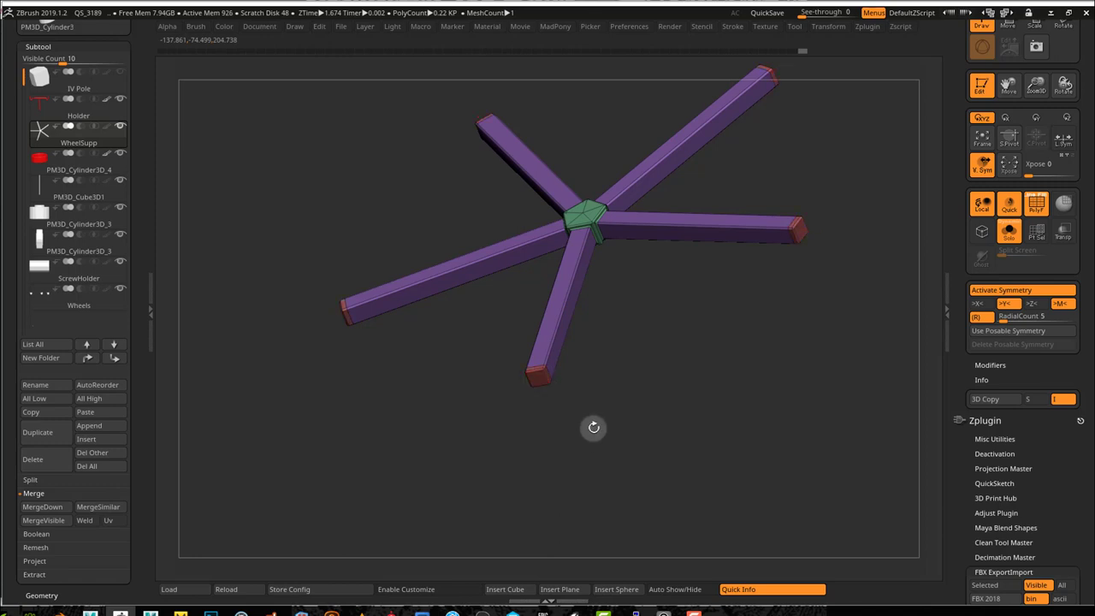
left_click_drag(593, 427, 586, 469)
- Turn off the radial option and deactivate symmetry for the wheel support
left_click_drag(487, 458, 666, 528, "alt")
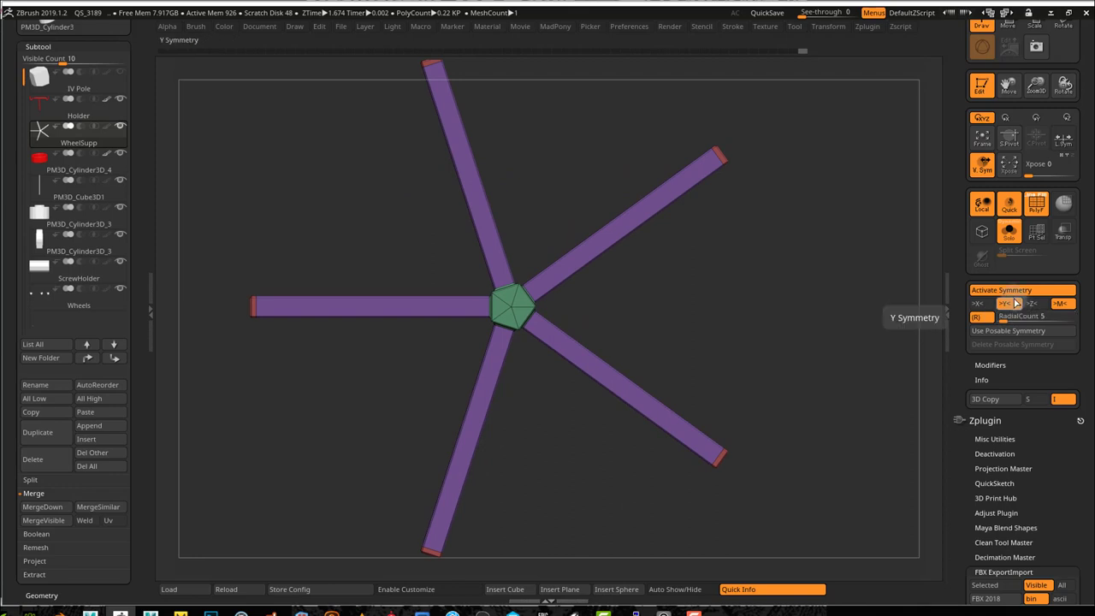
left_click(981, 304)
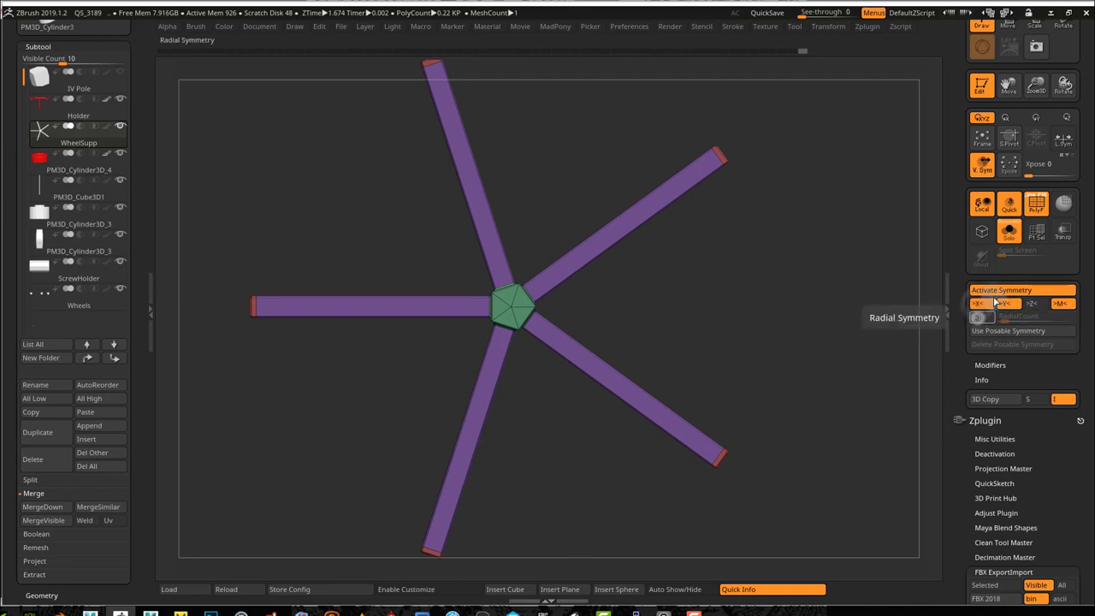
left_click(1002, 290)
left_click_drag(793, 354, 754, 336)
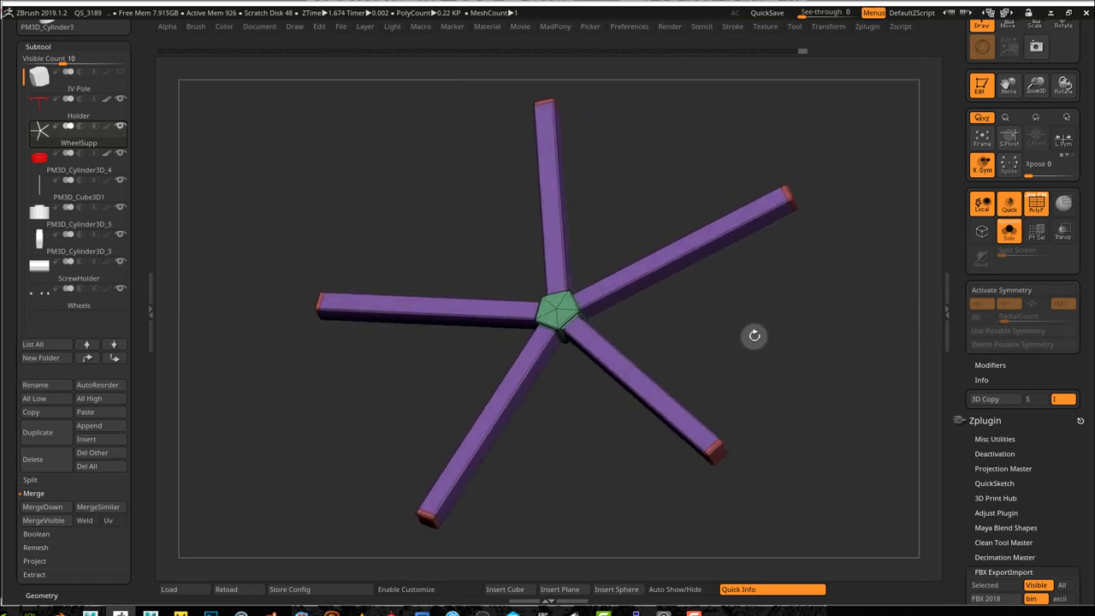
- Isolate the leg-end polygroup, fill it with bright green (R 128, G 255, B 0), and restore the full wheel support with polyframes off
left_click(717, 460, "ctrl+shift")
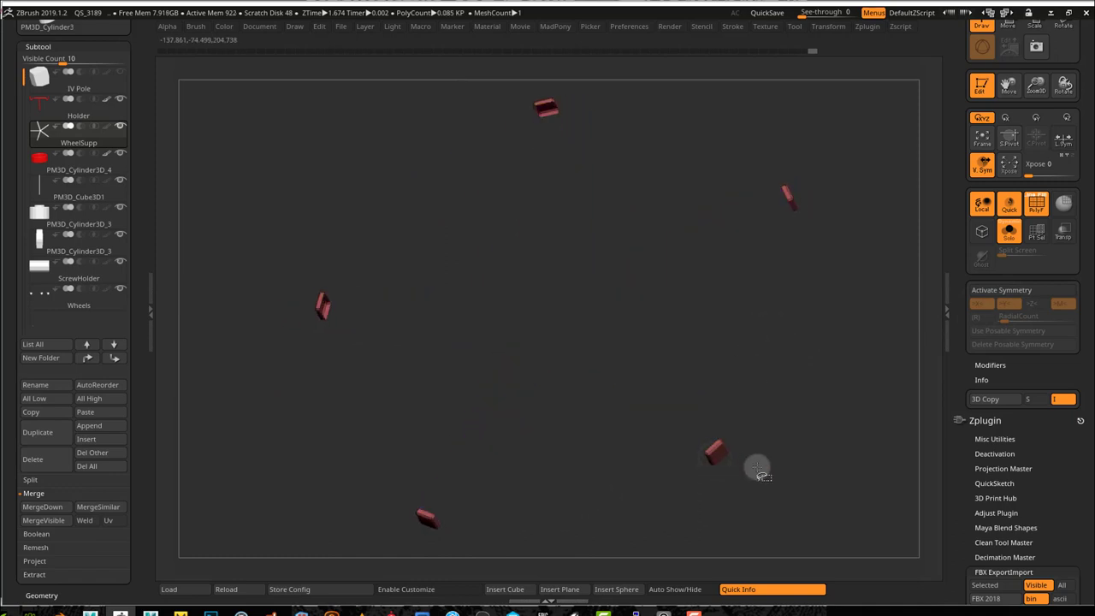
left_click(225, 27)
left_click_drag(275, 101, 335, 104)
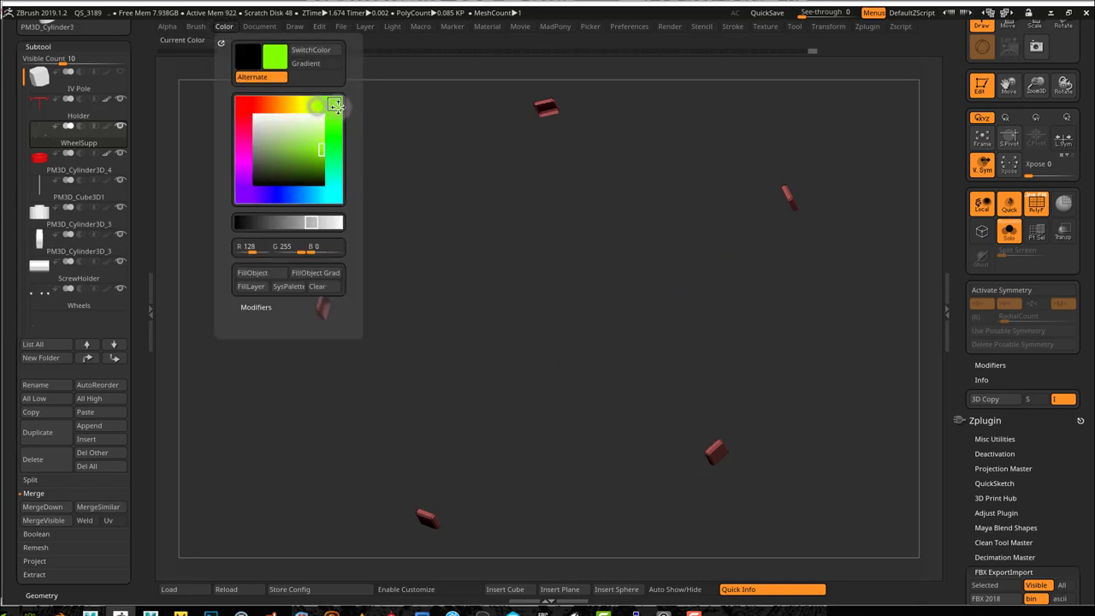
left_click(262, 273)
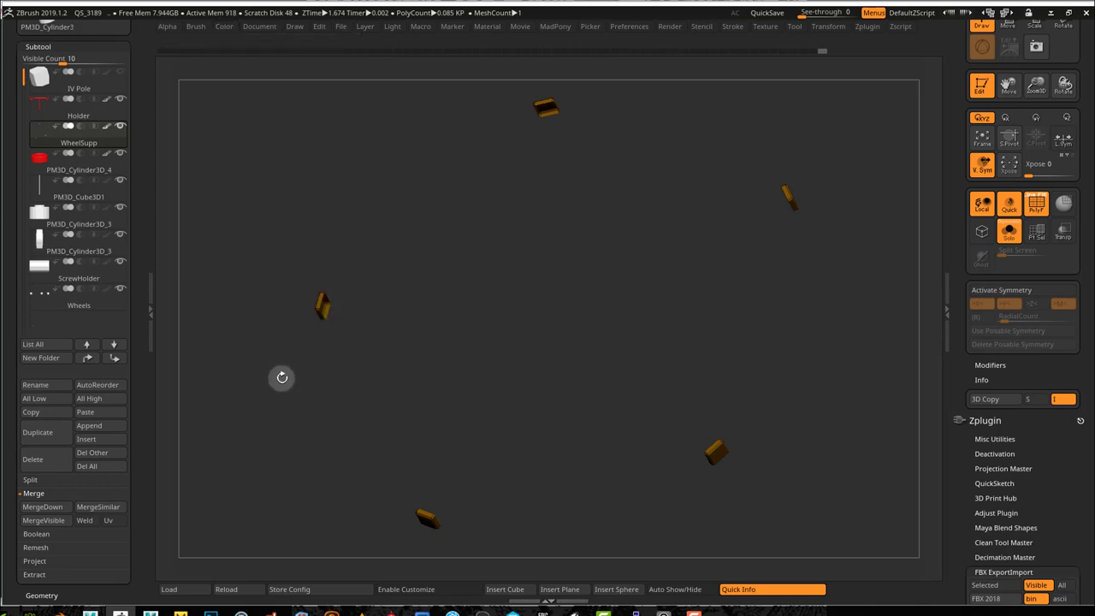
key("shift+f")
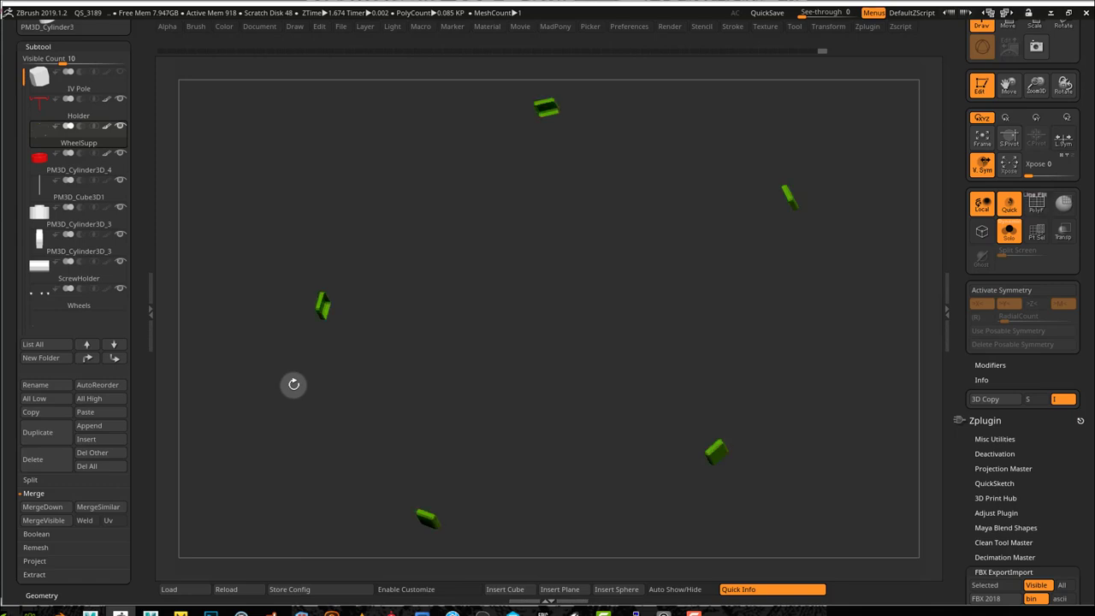
left_click_drag(280, 403, 284, 414)
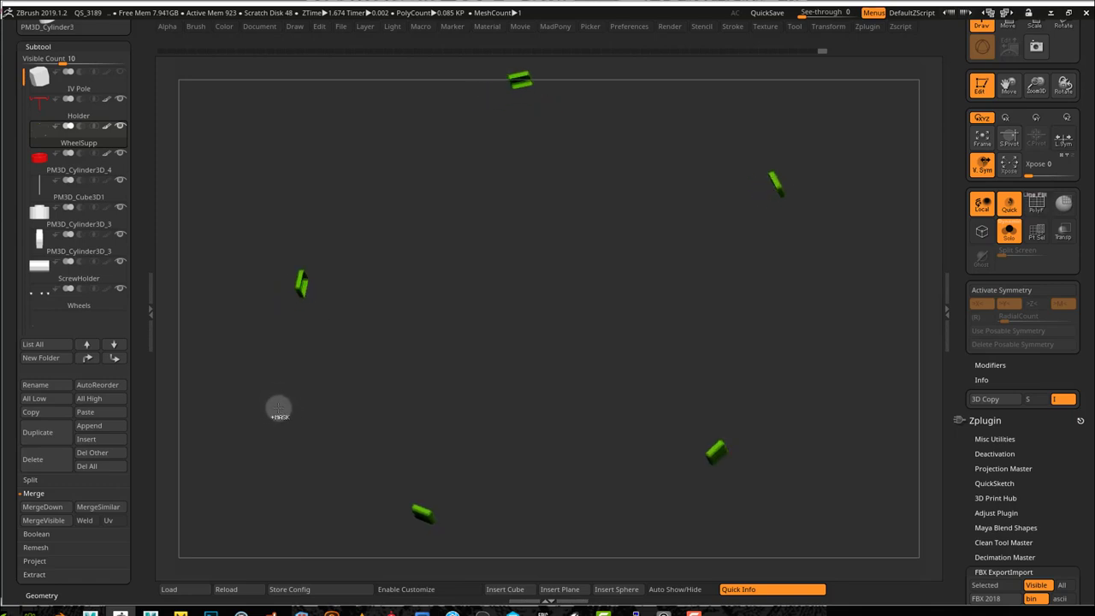
left_click_drag(372, 413, 391, 396)
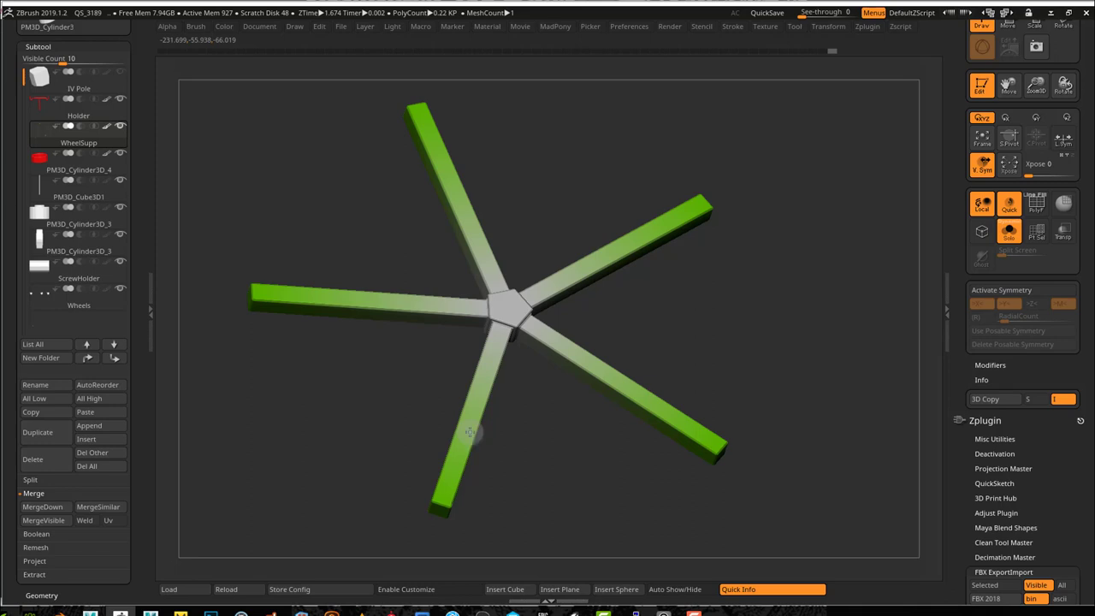
- Isolate the leg polygroup with polyframes off and on to examine the color transition along the legs
mouse_move(525, 470)
left_mouse_down()
mouse_move(479, 447)
mouse_move(510, 479)
left_mouse_up()
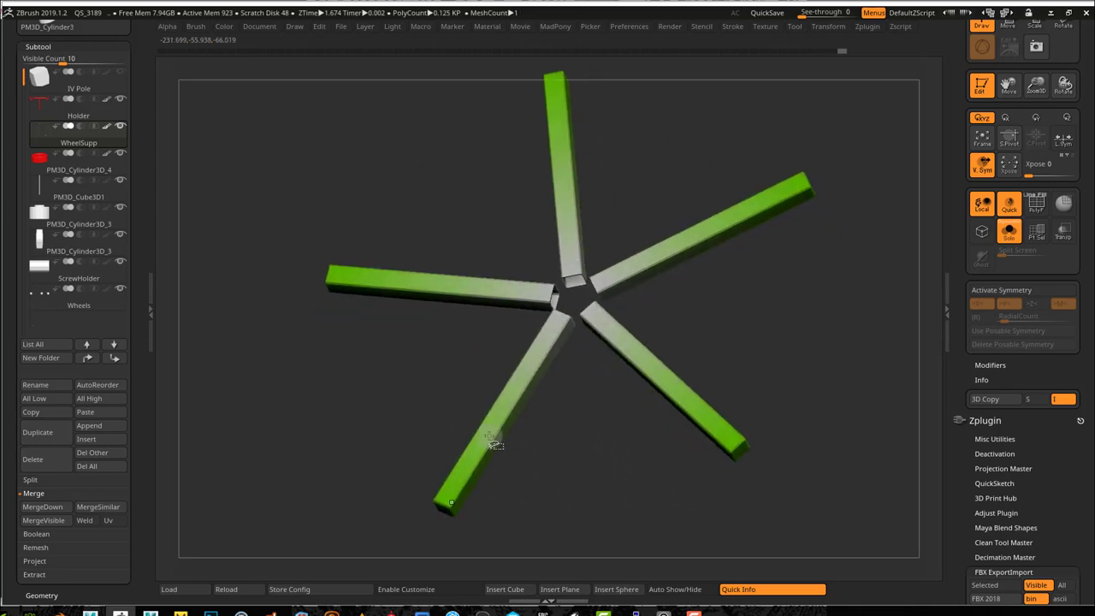
left_click(489, 435, "ctrl+shift")
left_click(535, 454, "ctrl+shift")
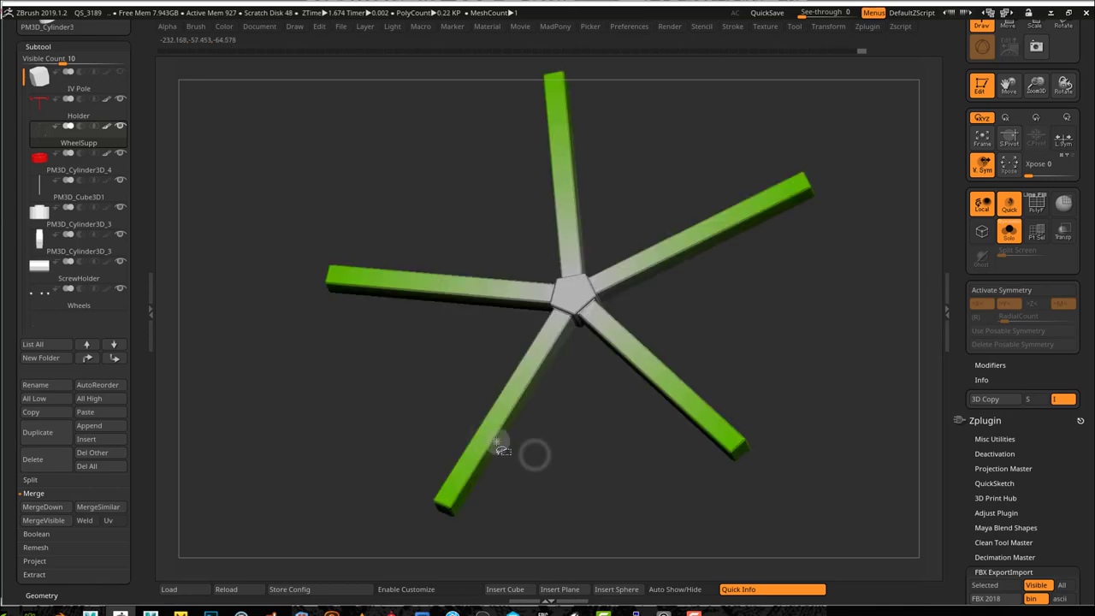
left_click(499, 444, "ctrl+shift")
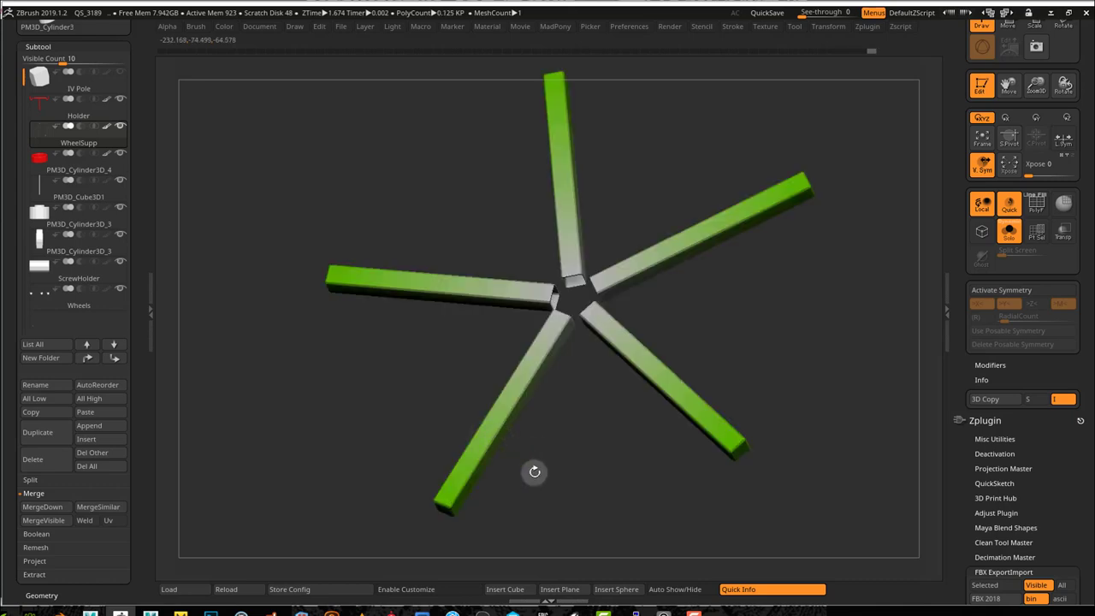
key("shift+f")
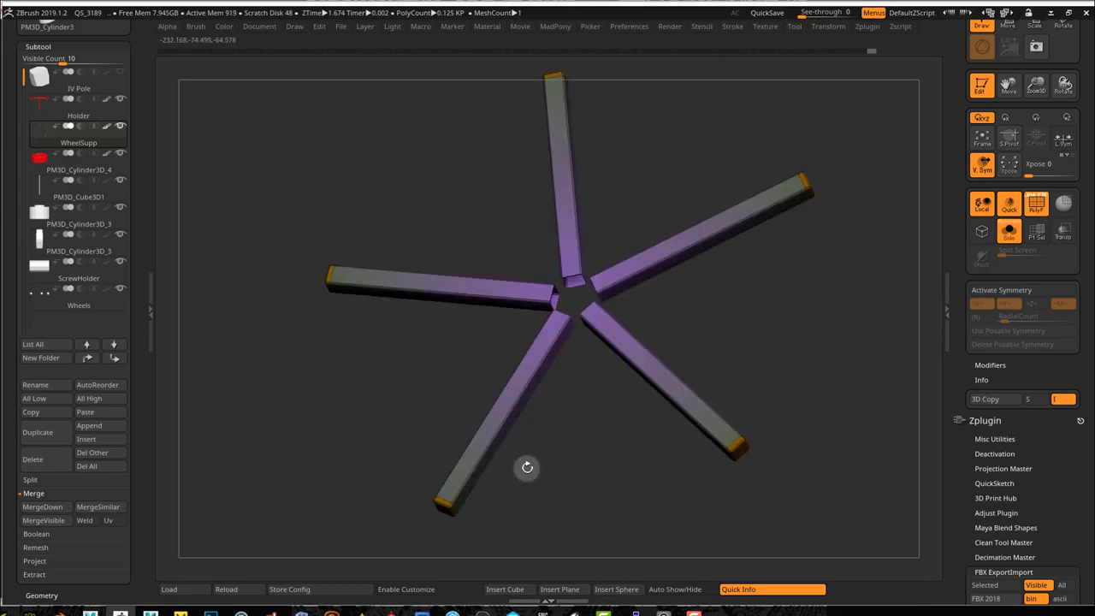
left_click(492, 428, "ctrl+shift")
left_click(551, 432, "ctrl+shift")
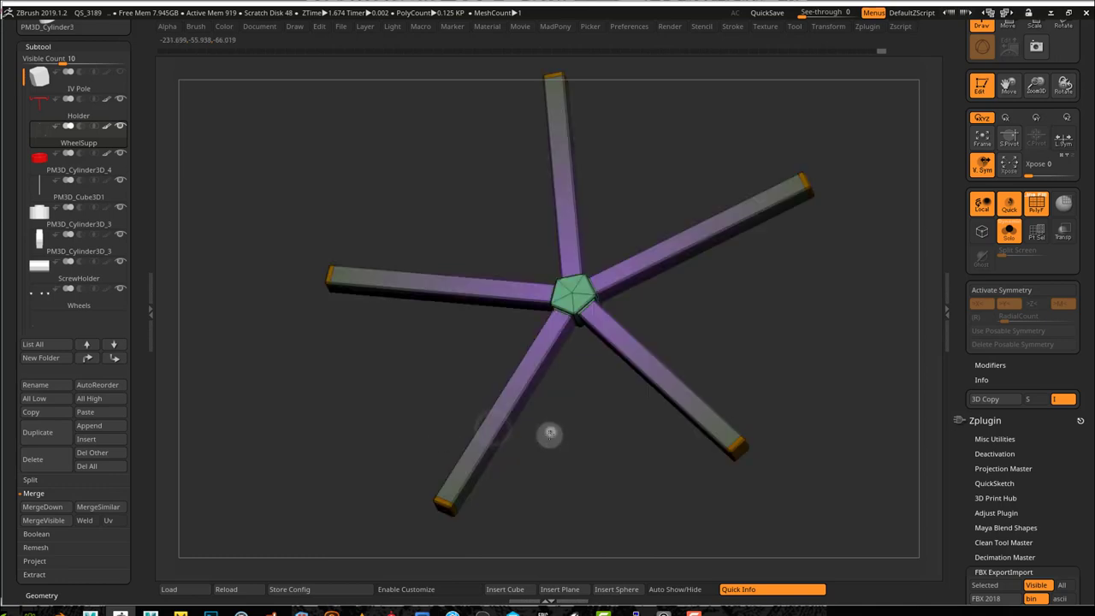
- Hide the leg ends and hub, fill the isolated legs with yellow, and show the whole wheel support again
left_click(444, 511, "ctrl+shift")
left_click(542, 498, "ctrl+shift")
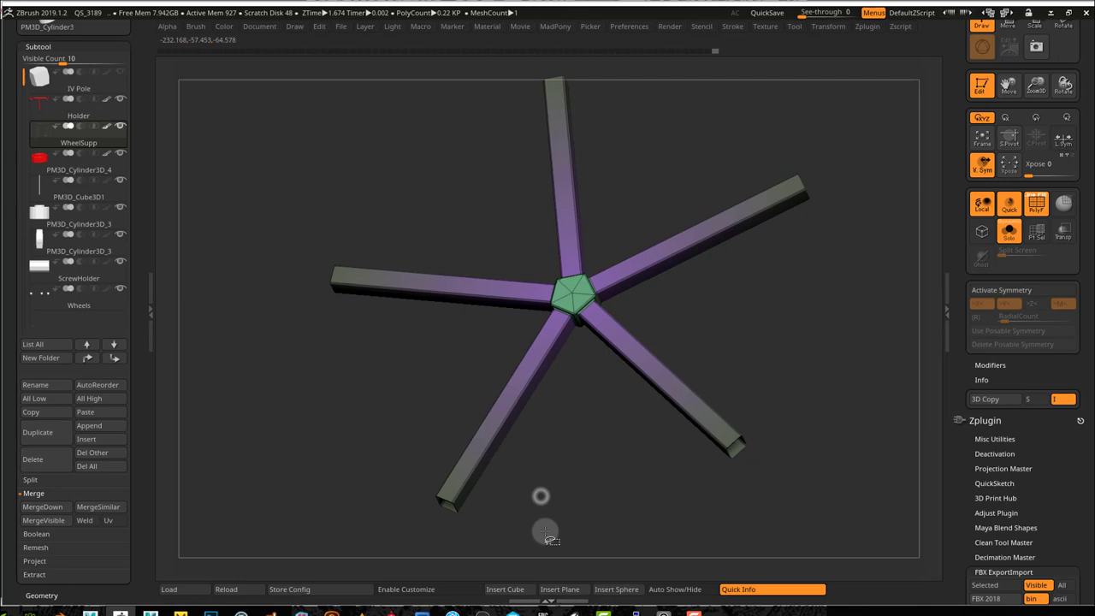
left_click(574, 295, "ctrl+shift")
mouse_move(579, 426)
left_mouse_down()
mouse_move(577, 410)
mouse_move(580, 420)
left_mouse_up()
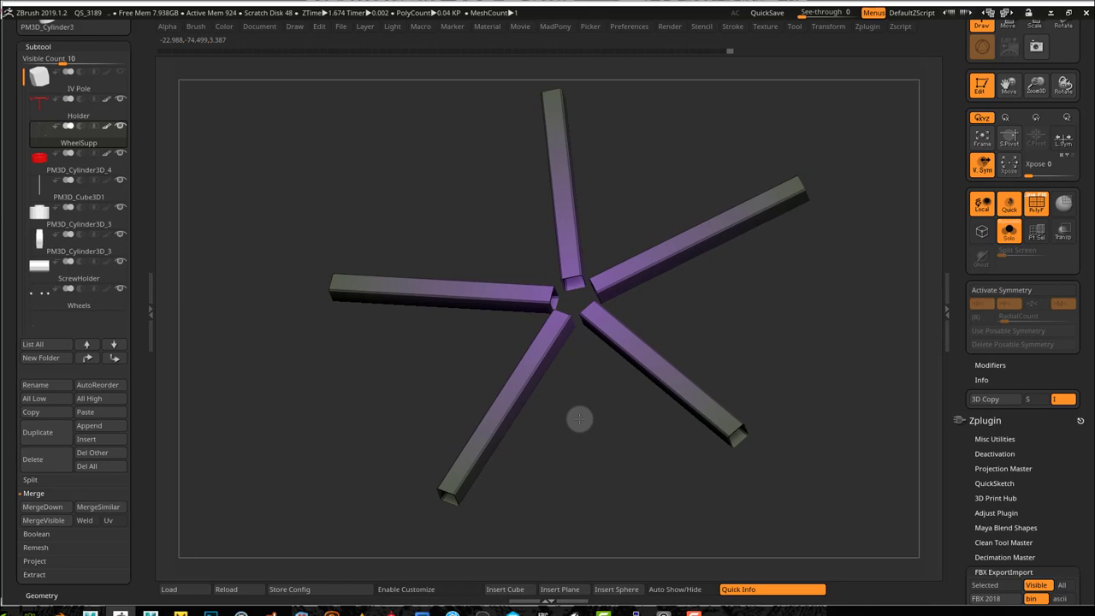
left_click(224, 27)
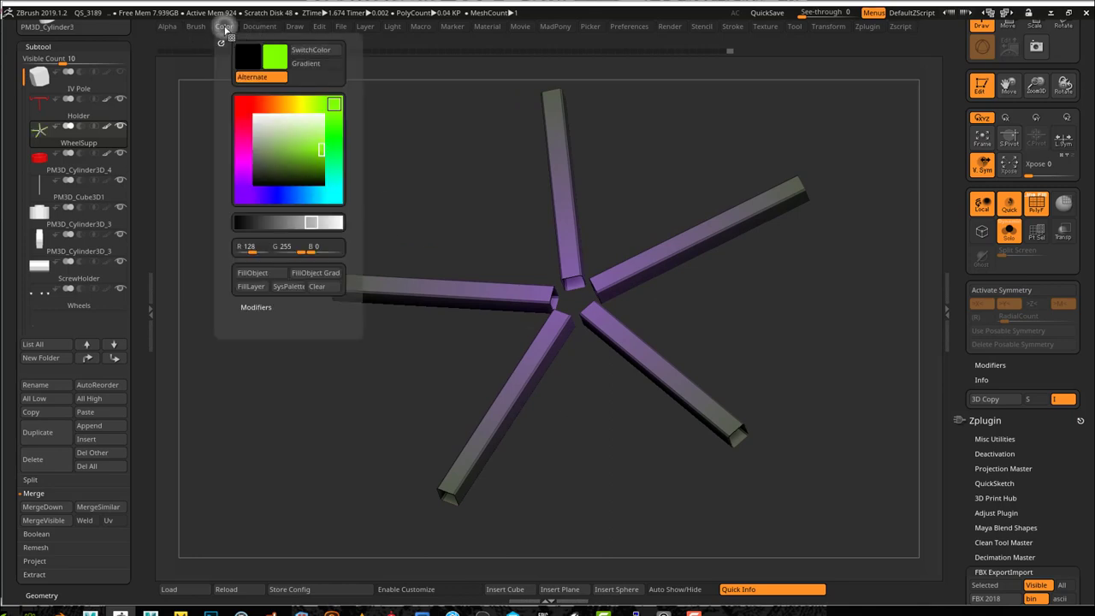
left_click(300, 104)
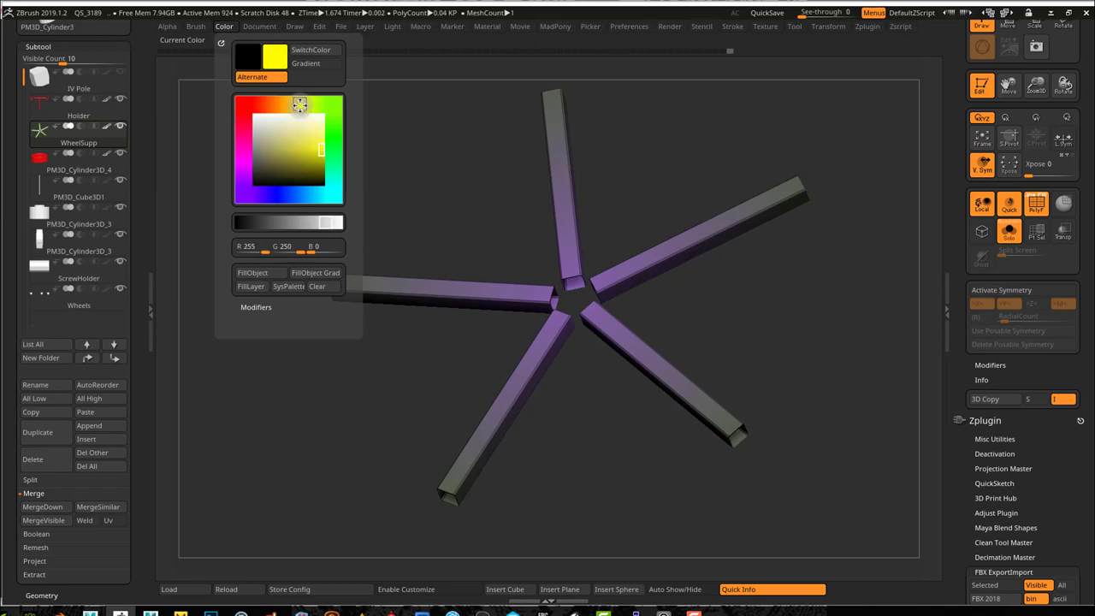
left_click(259, 282)
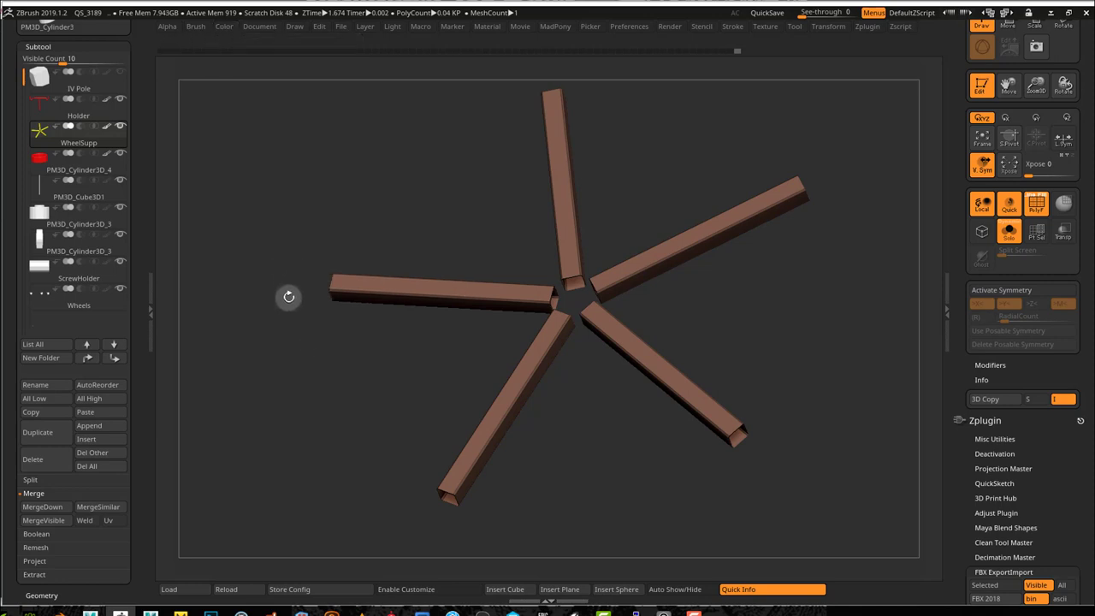
left_click(288, 297, "ctrl+shift")
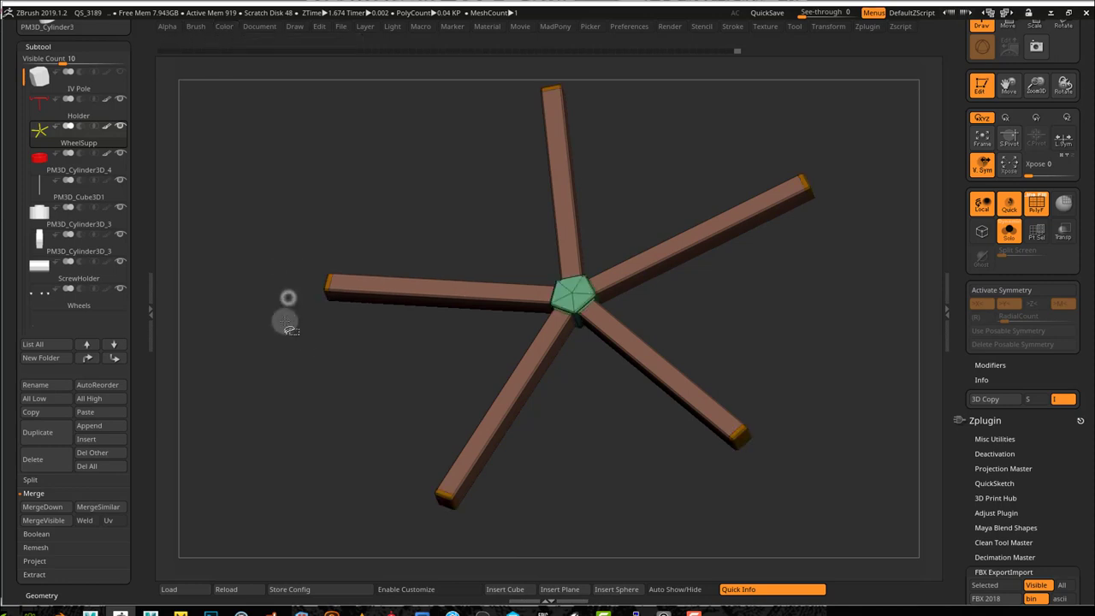
- Isolate the central hub polygroup, fill it with pure red (R 255, G 0, B 0), and unhide the rest of the wheel support
left_click(577, 299, "ctrl+shift")
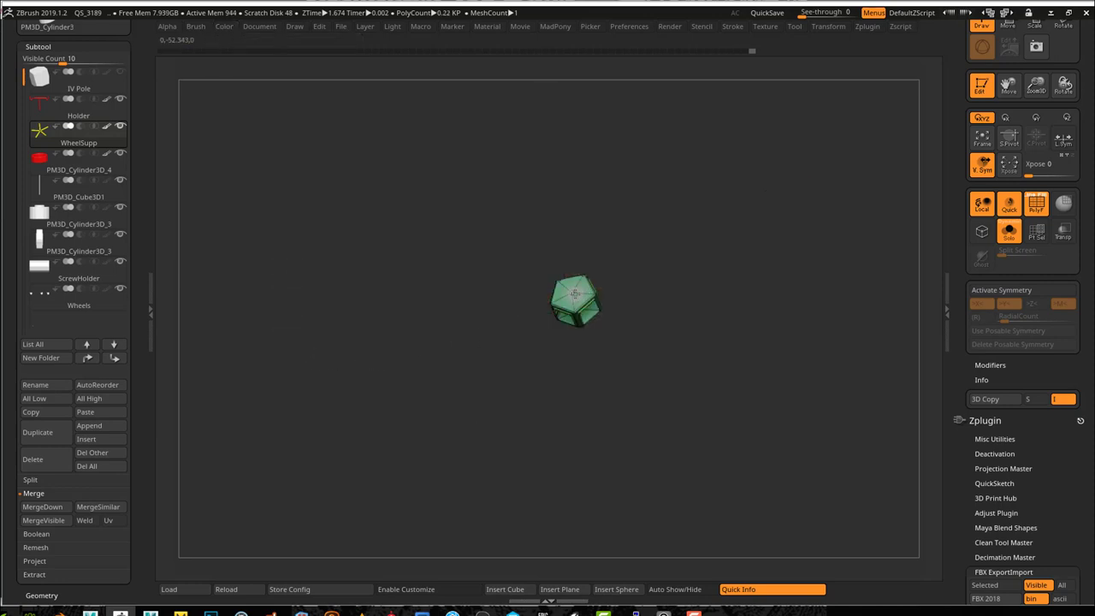
left_click(227, 28)
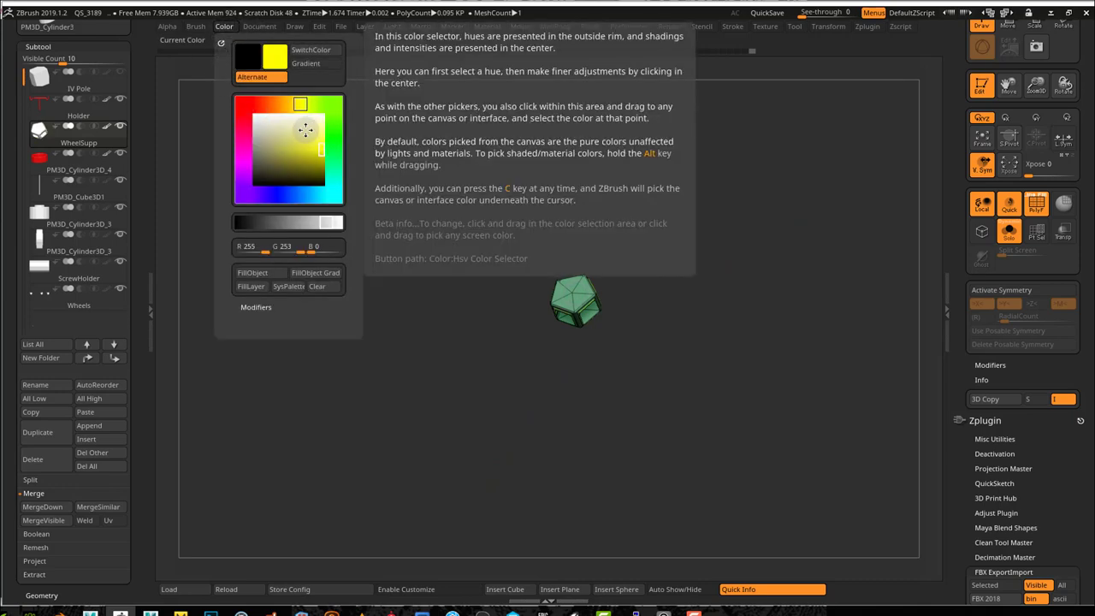
left_click(244, 104)
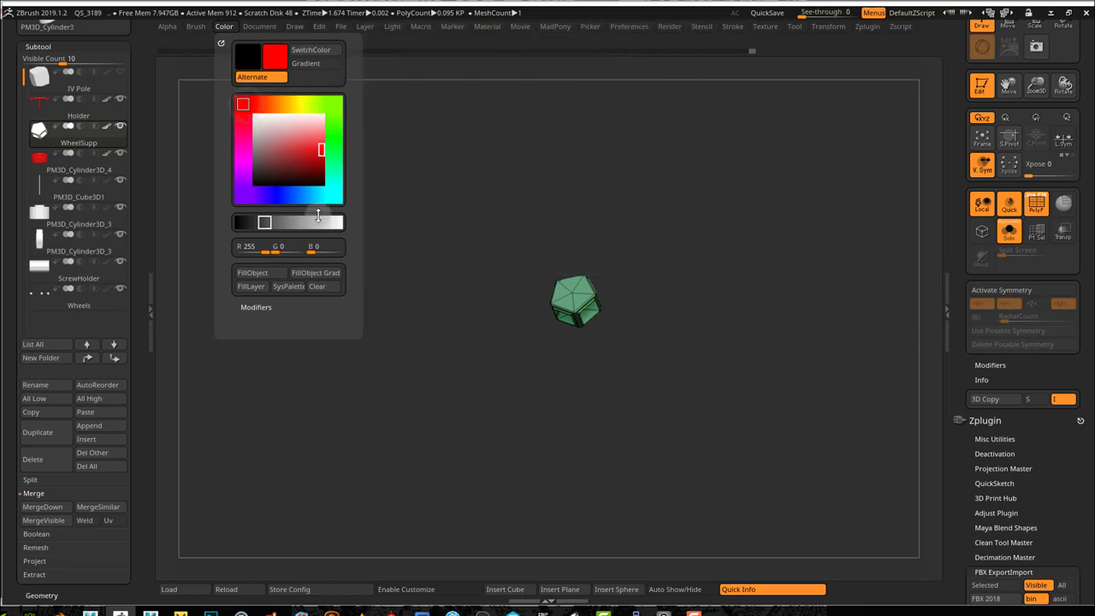
left_click(267, 273)
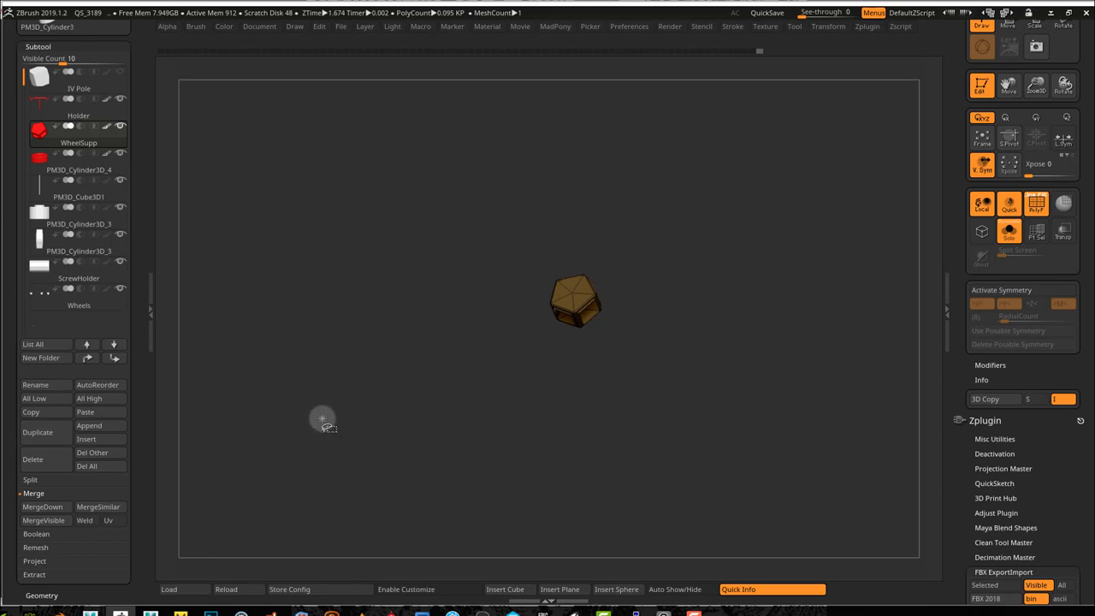
left_click(326, 423, "ctrl+shift")
left_click_drag(379, 435, 387, 477)
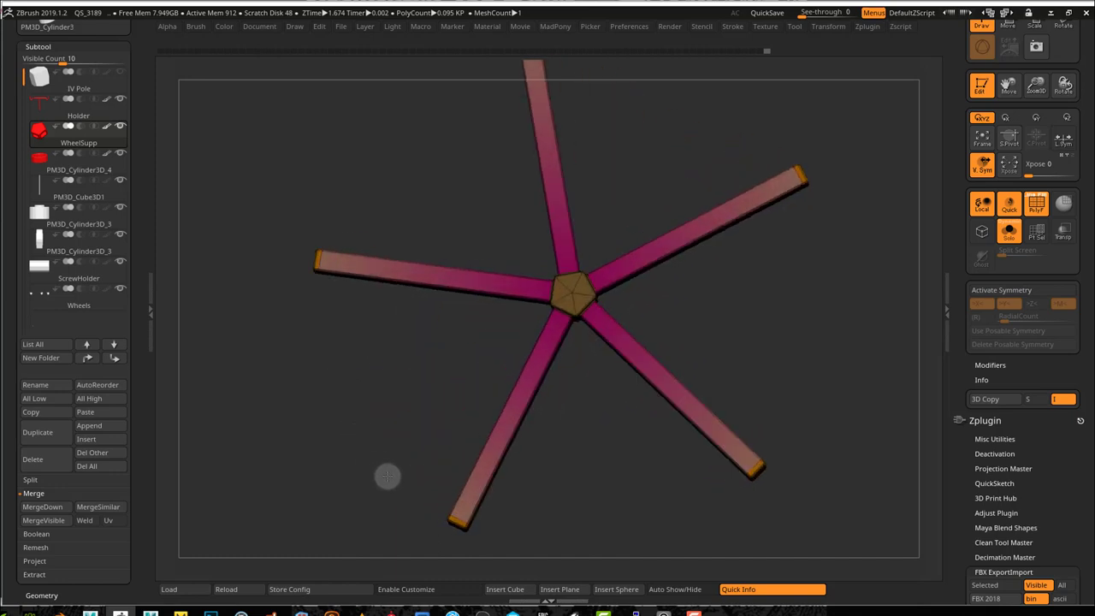
- Disable Polypaint's gradient colors on the wheel support and hide the polyframes to inspect its flat part colors
scroll(136, 430, "down", 5)
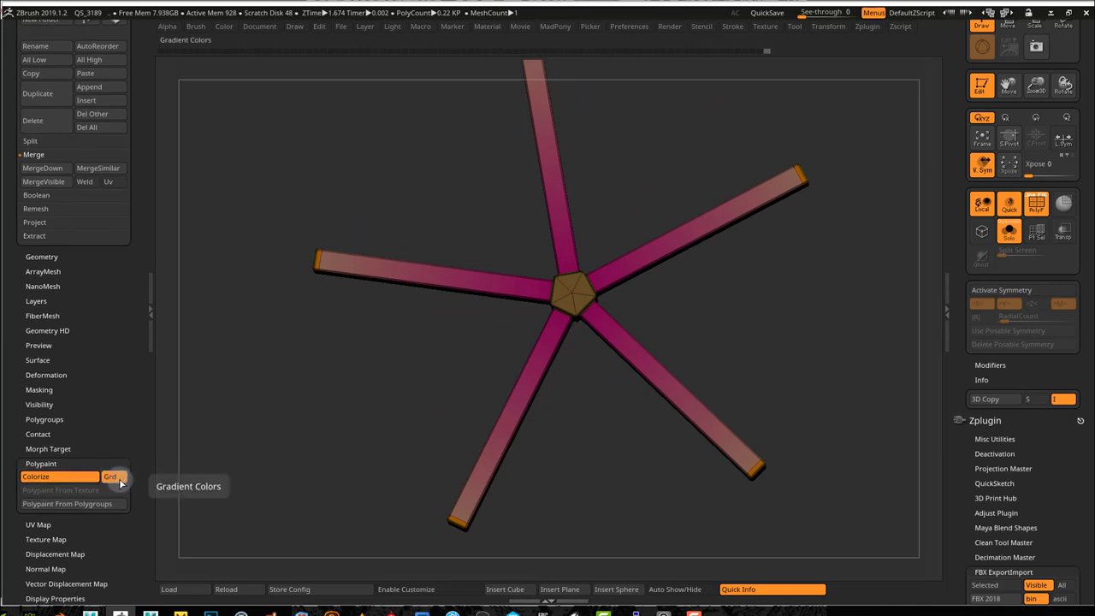
left_click(119, 482)
left_click_drag(360, 466, 383, 428)
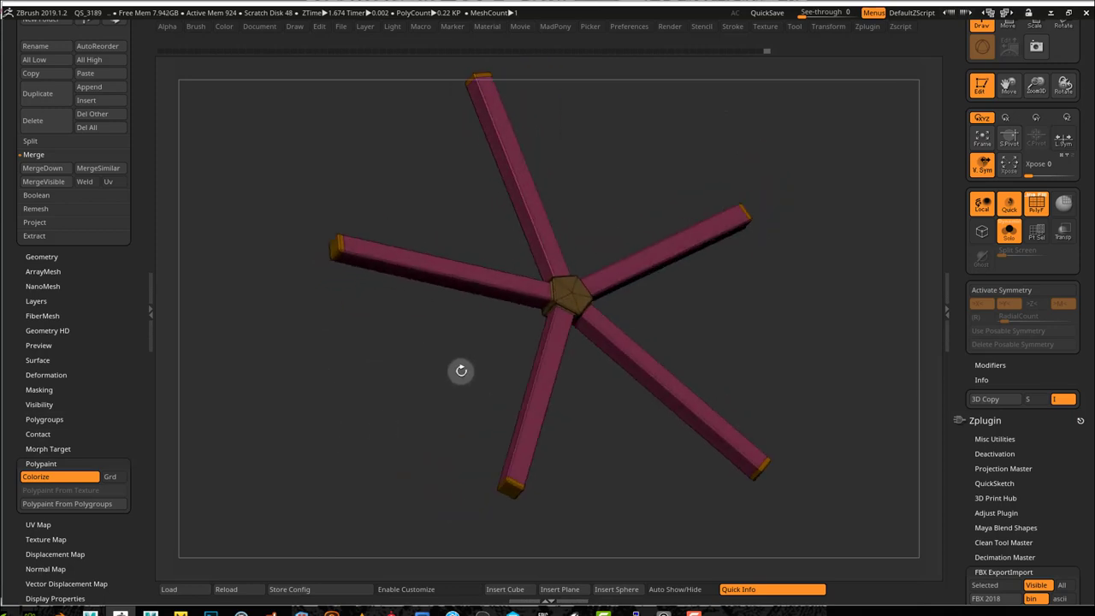
key("shift+f")
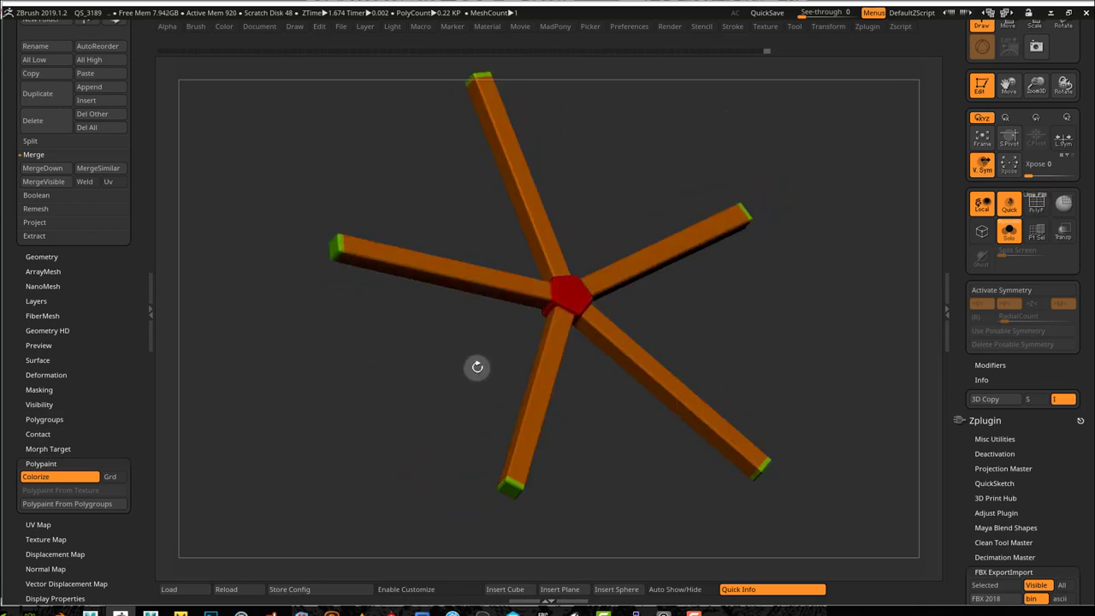
left_click_drag(477, 368, 465, 330)
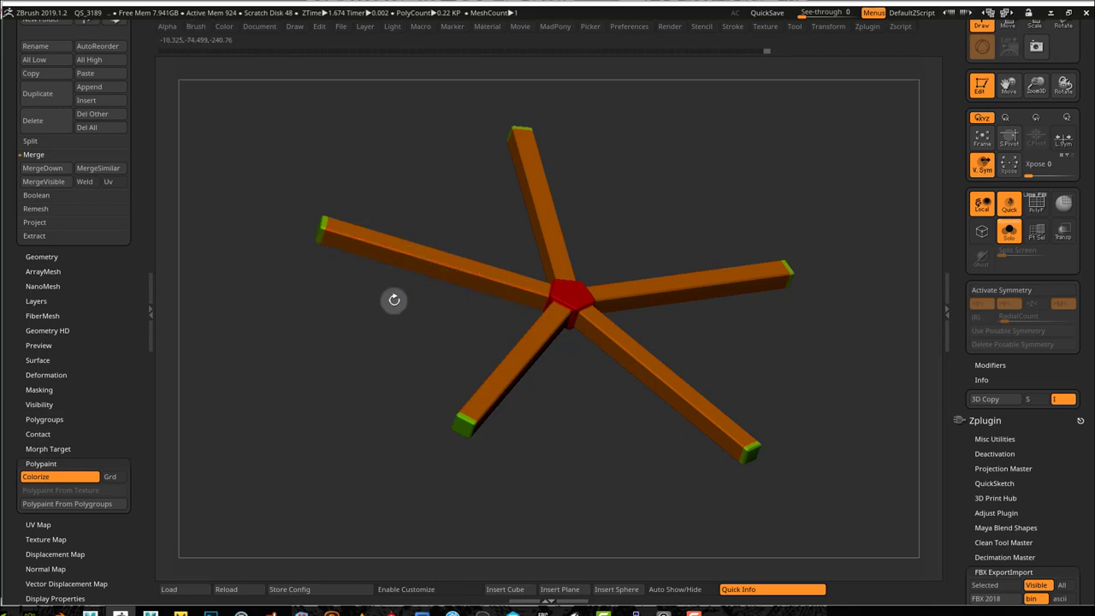
- Isolate the wheel support's legs, fill them with cyan (R 0, G 255, B 255), and unhide the hub and leg ends
left_click_drag(391, 299, 391, 311)
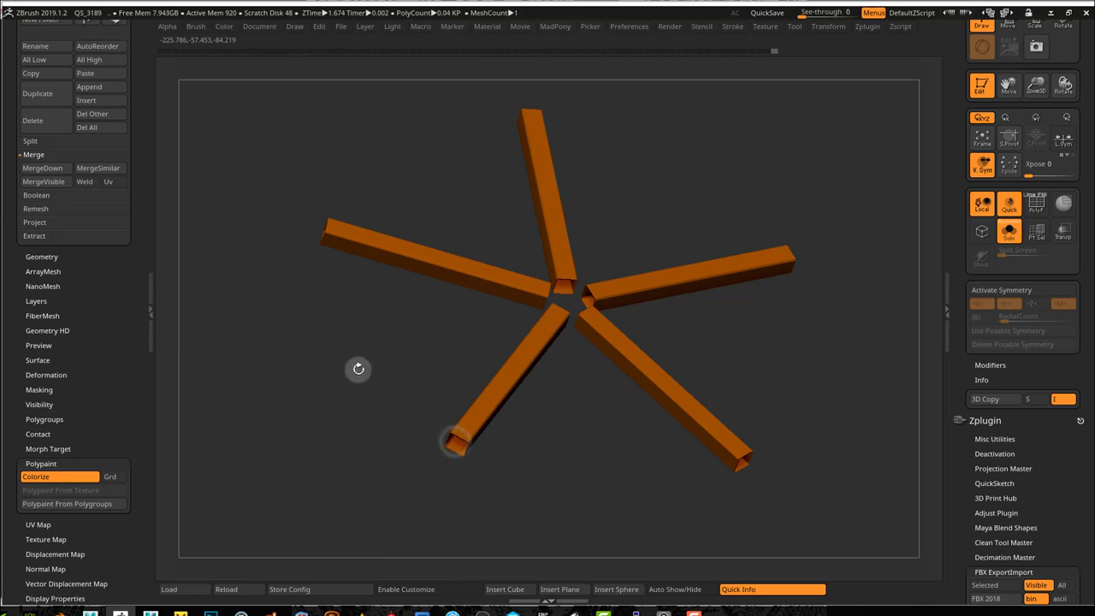
left_click(222, 26)
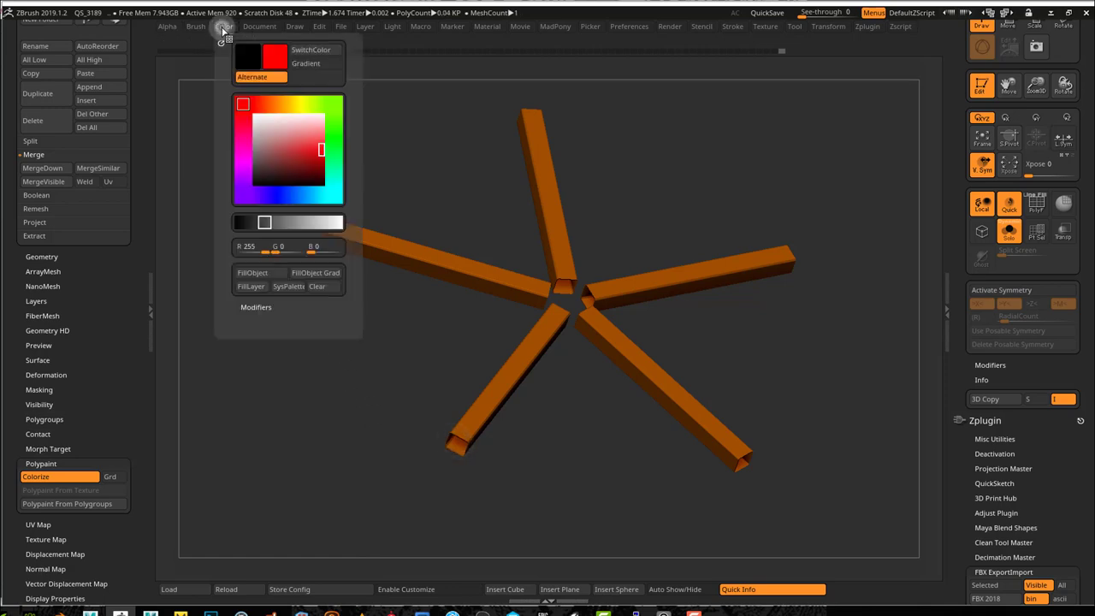
left_click(339, 193)
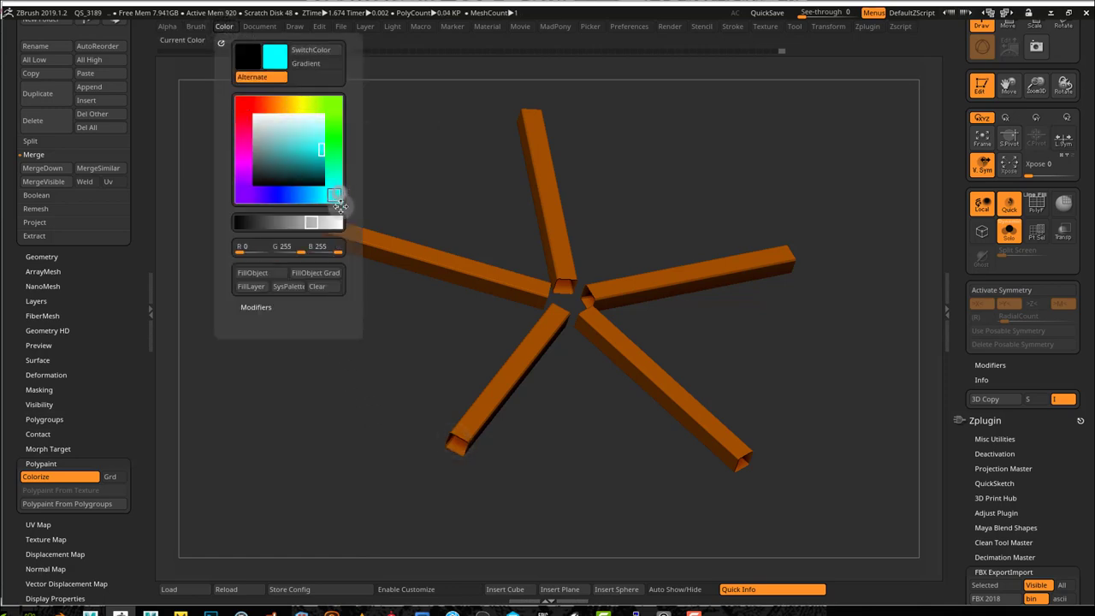
left_click(256, 274)
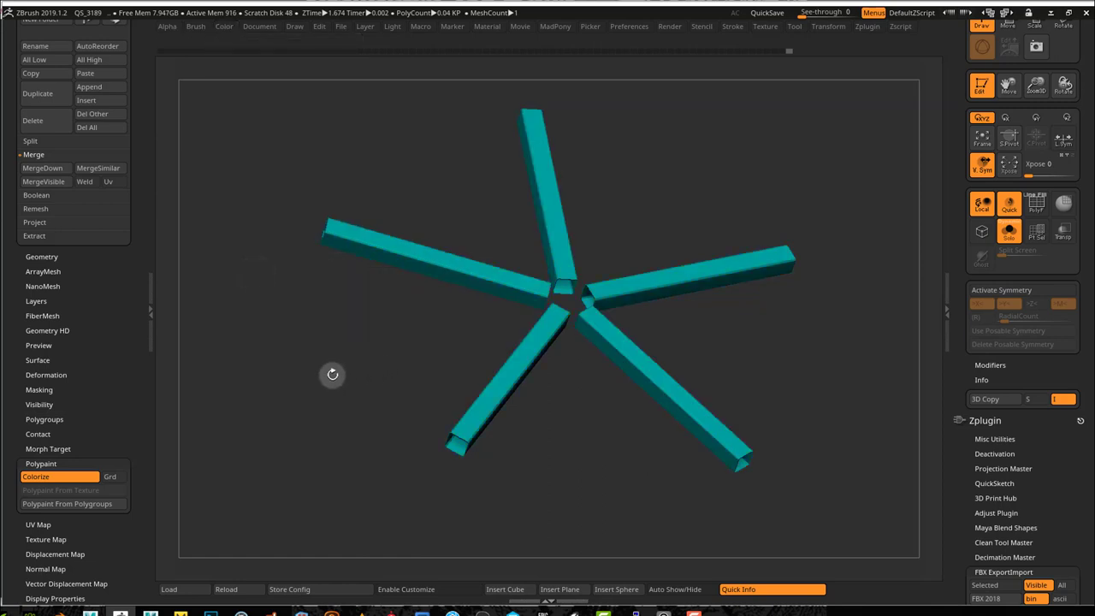
left_click(333, 376, "ctrl+shift")
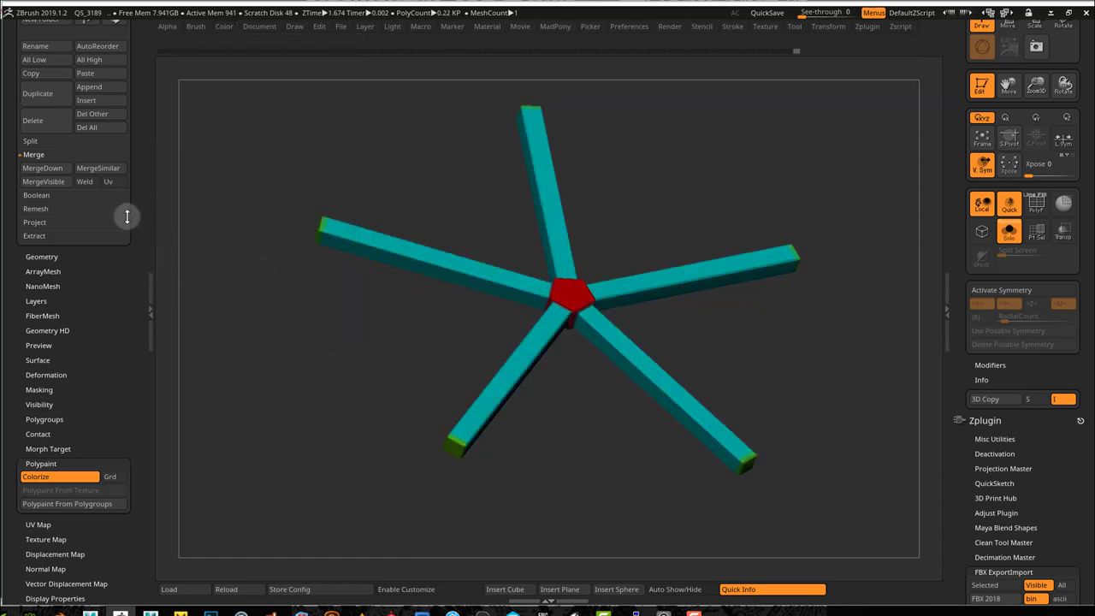
- Select the long pole subtool PM3D_Cube3D1 and fill it with the same cyan as the legs, R 0, G 255, B 255
left_click_drag(135, 222, 131, 338)
left_click(663, 613)
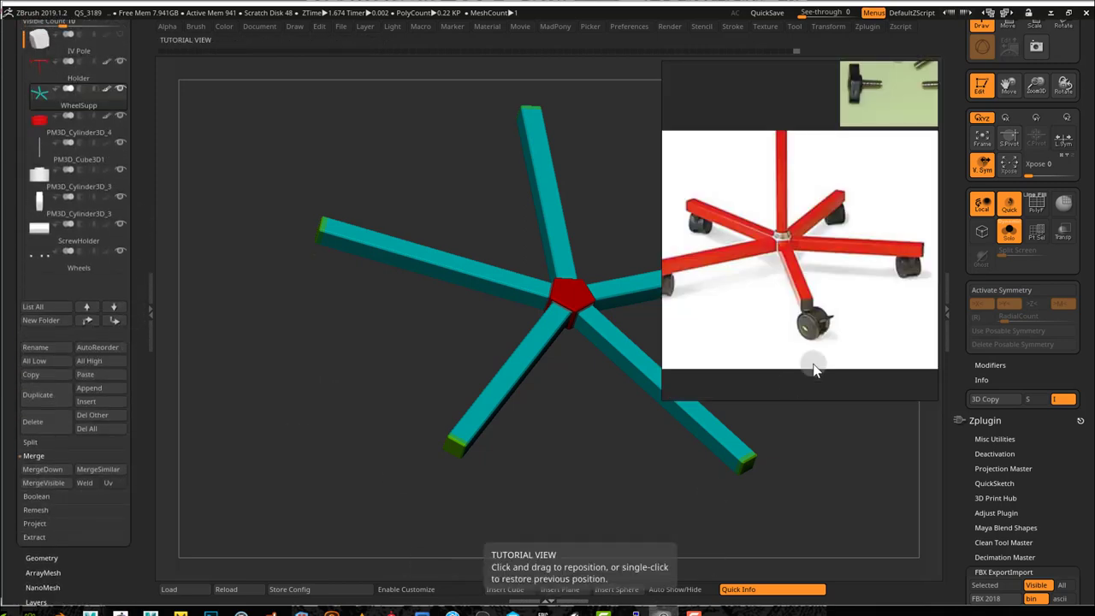
left_click(38, 152)
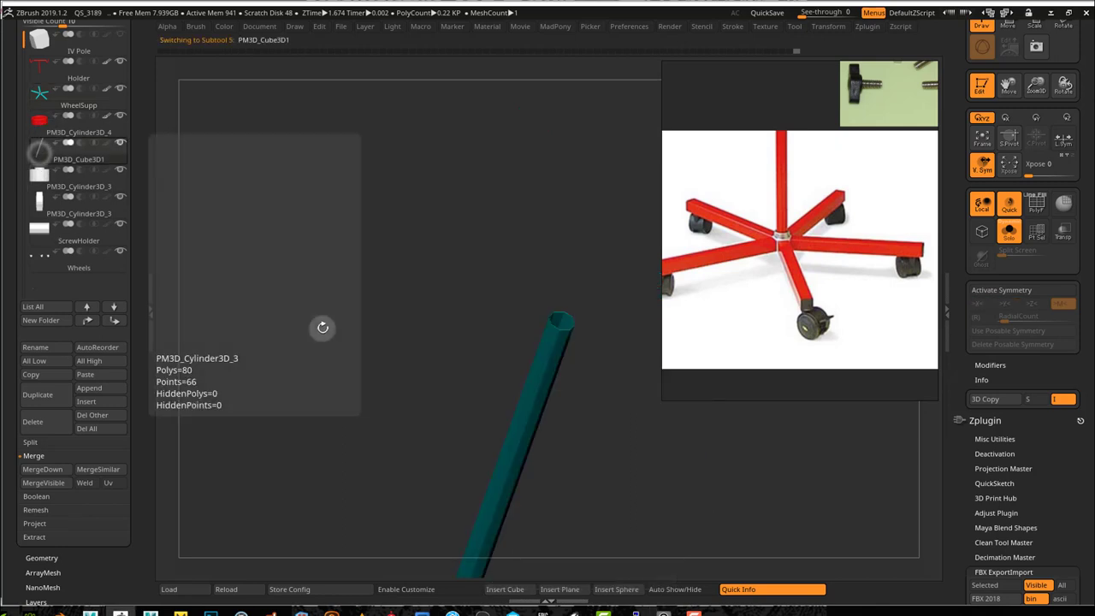
left_click(223, 26)
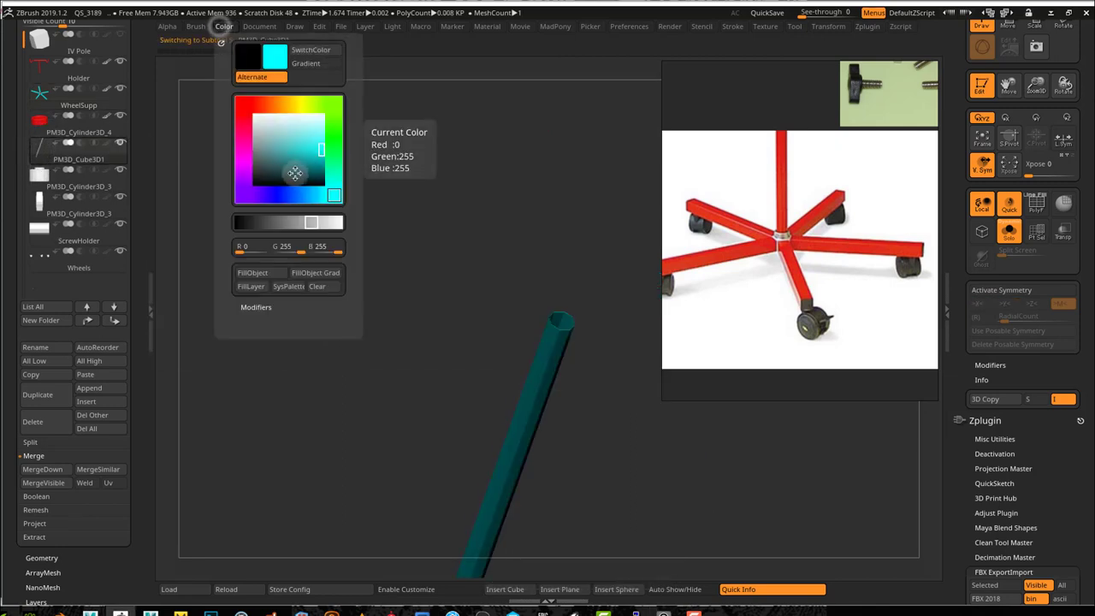
left_click(267, 273)
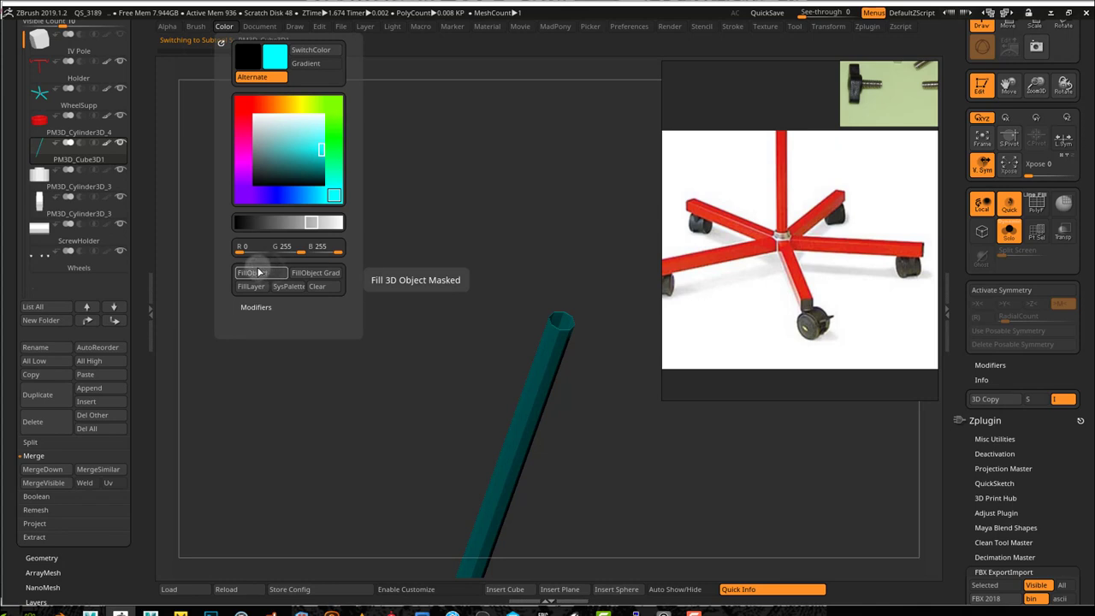
left_click_drag(330, 318, 315, 310)
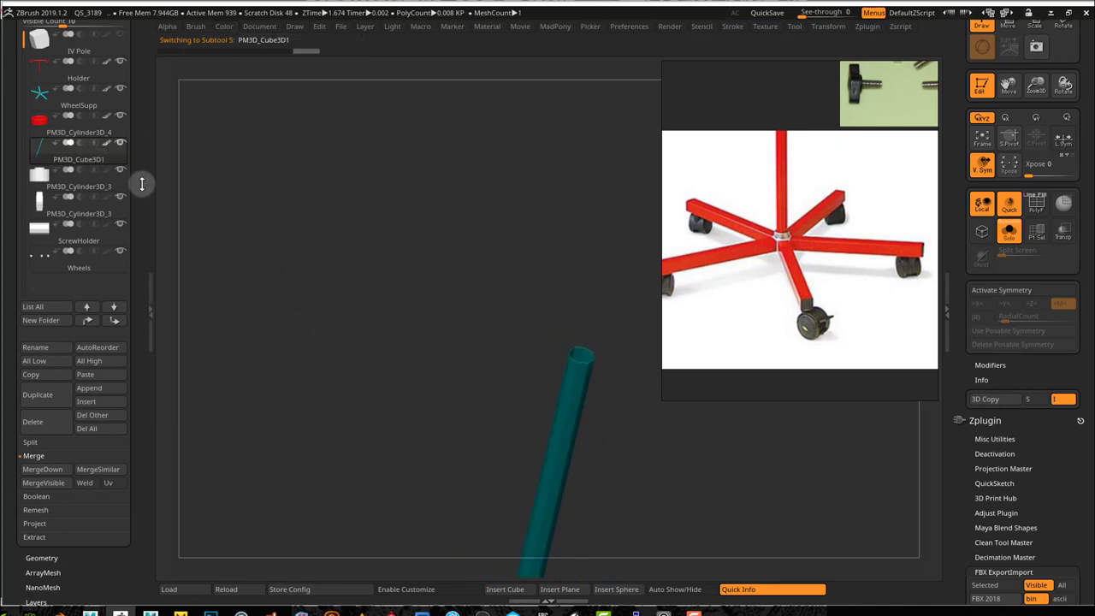
- Examine the reference images of the IV pole and wheel base to compare the colors of the pole, hub and fittings
scroll(796, 282, "down", 3)
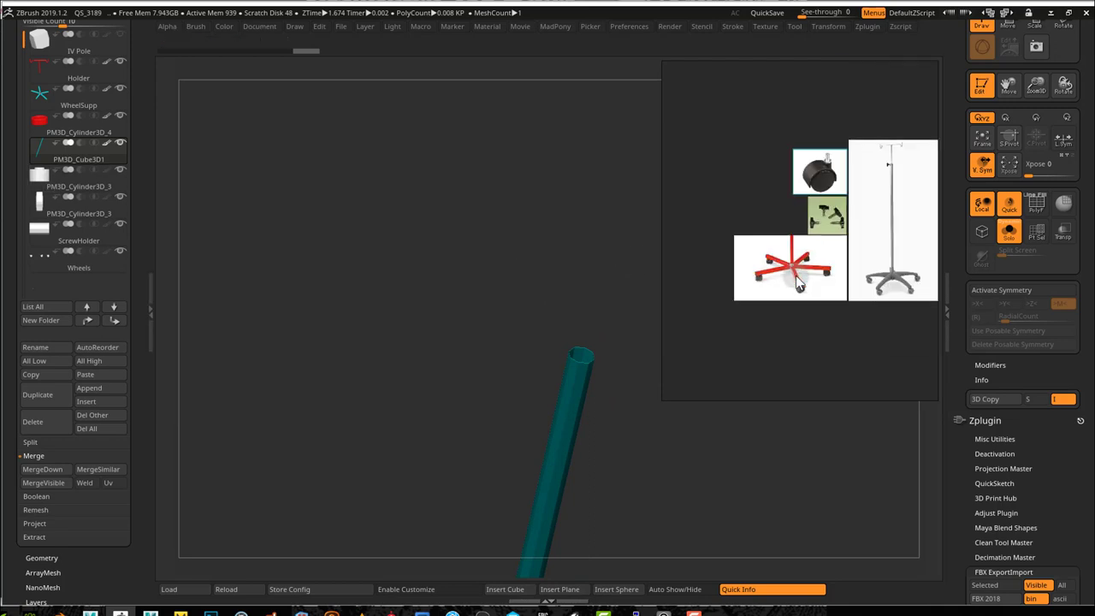
scroll(796, 282, "up", 2)
scroll(798, 281, "down", 1)
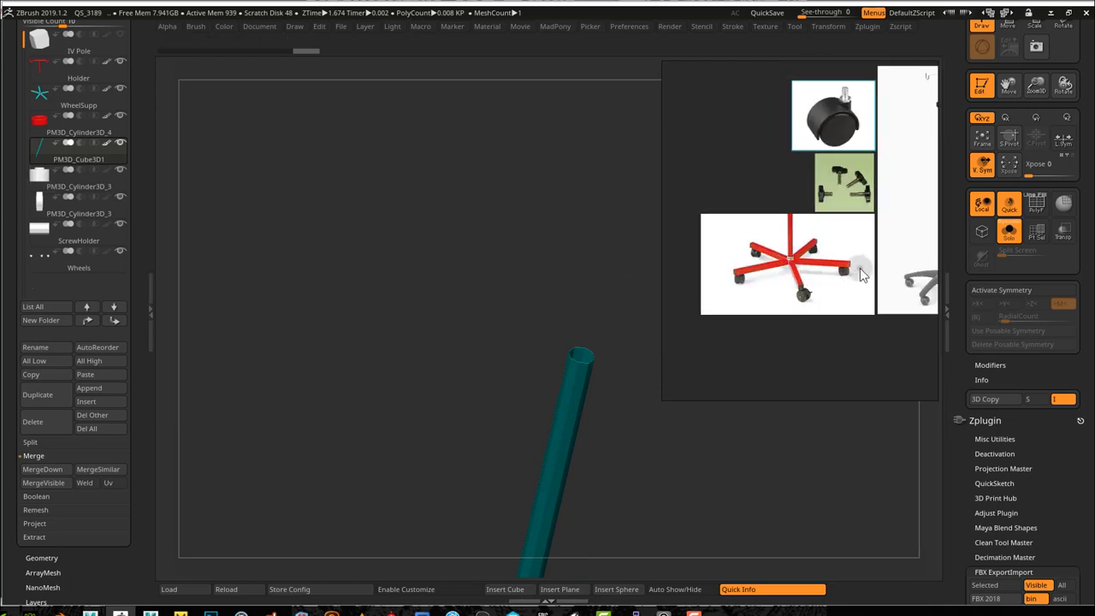
middle_click_drag(861, 268, 733, 267)
scroll(828, 267, "up", 4)
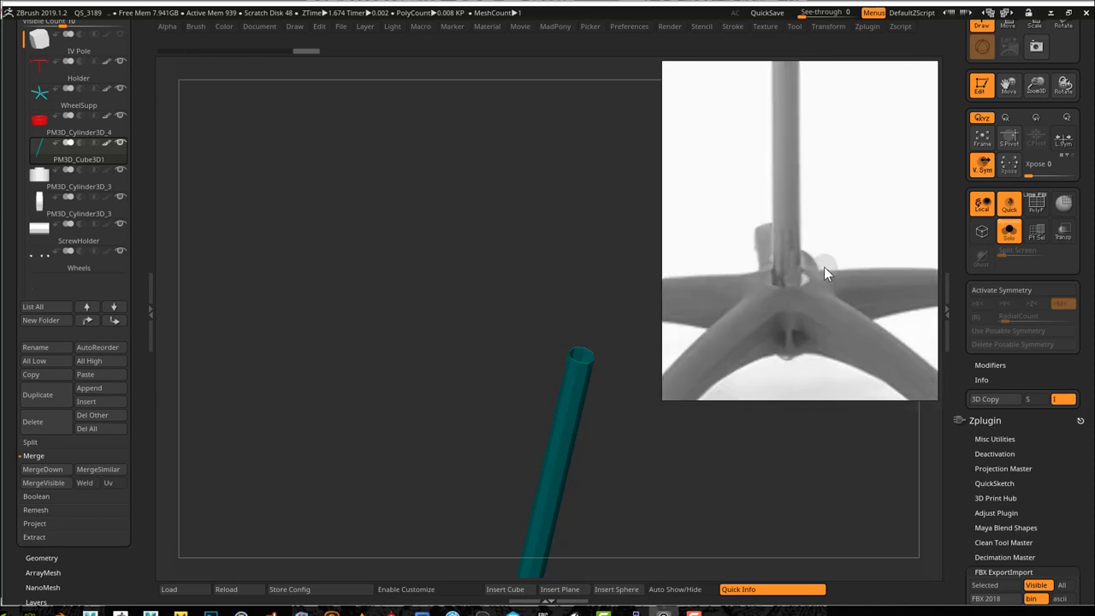
scroll(824, 271, "down", 1)
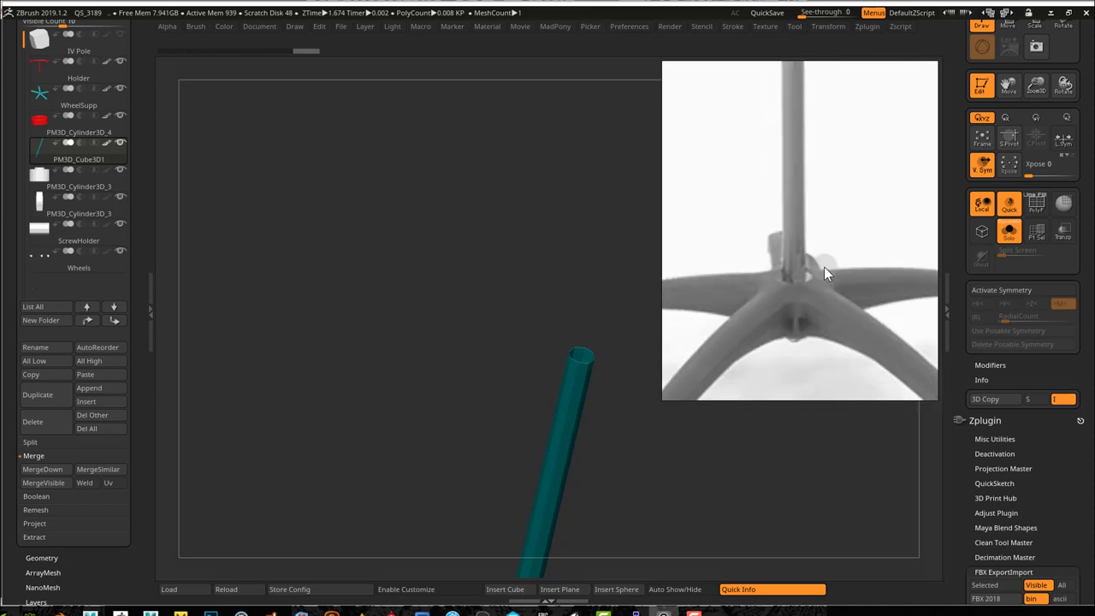
left_click(223, 26)
left_click(259, 103)
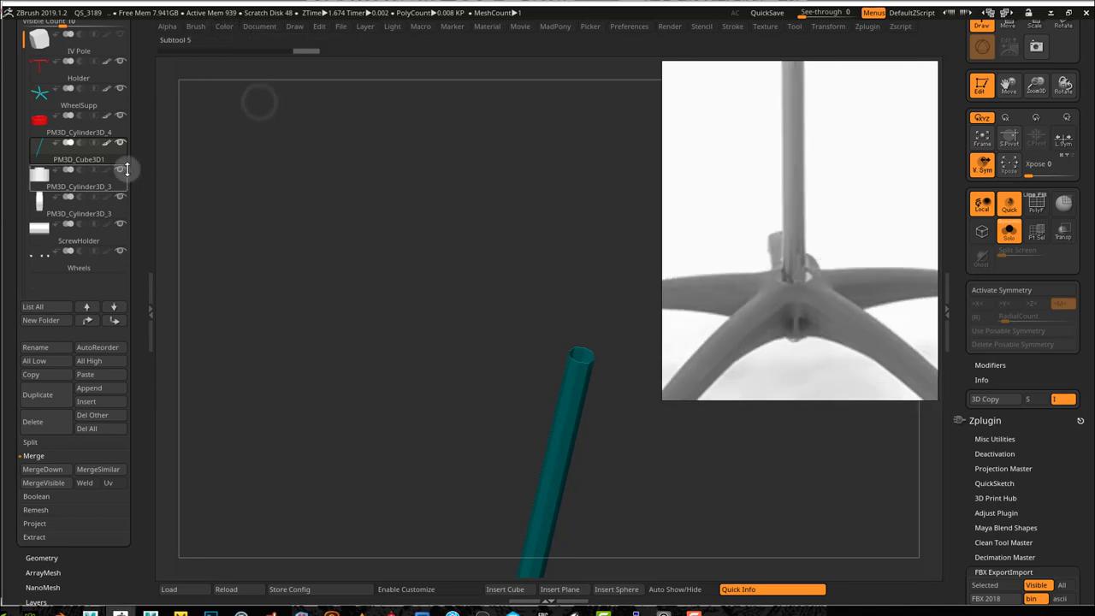
mouse_move(47, 187)
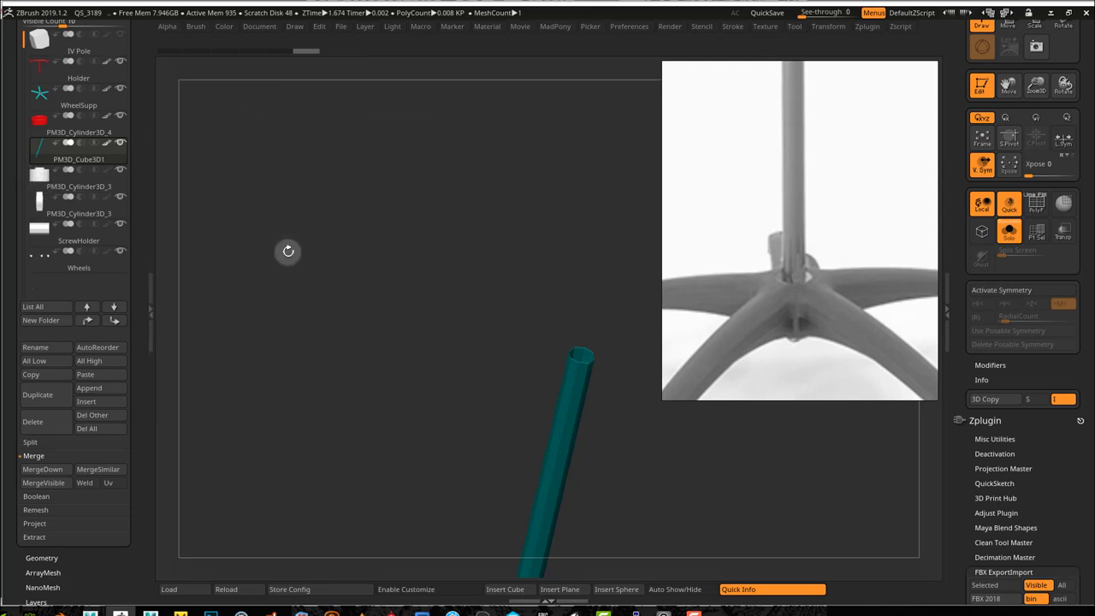
scroll(803, 321, "up", 4)
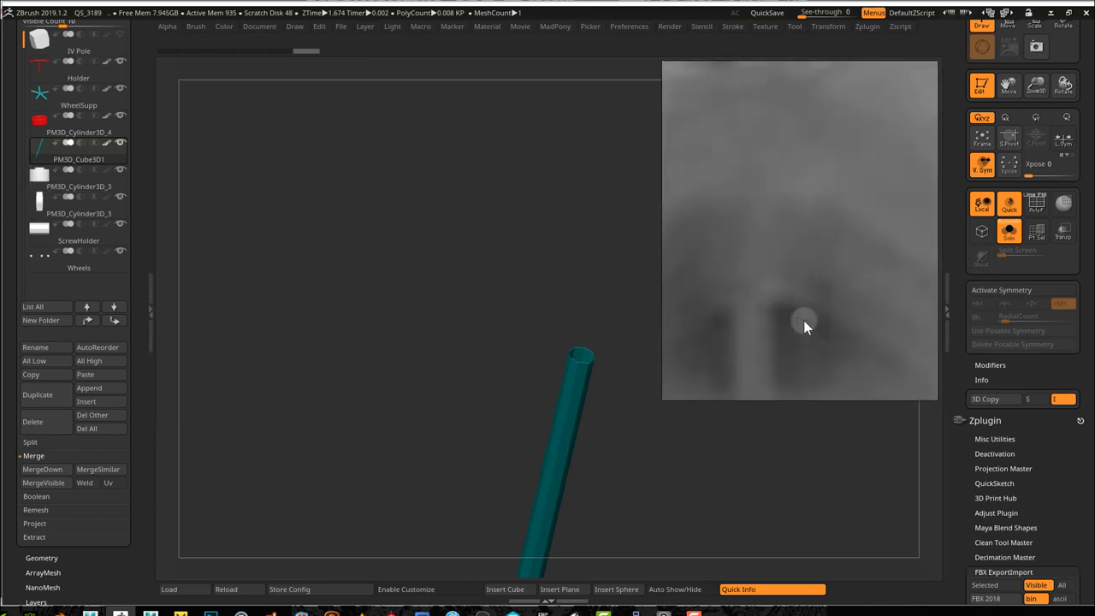
scroll(804, 321, "down", 10)
middle_click_drag(751, 318, 853, 321)
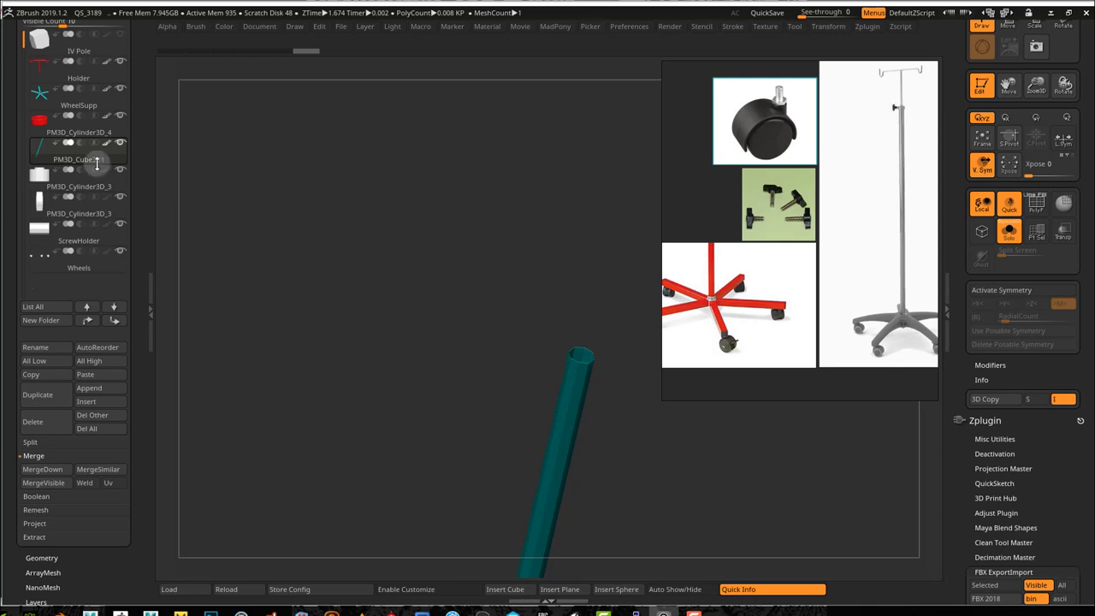
- Fill the first PM3D_Cylinder3D_3 subtool and the ScrewHolder subtool with dark gray (R 62, G 62, B 62)
left_click(34, 178)
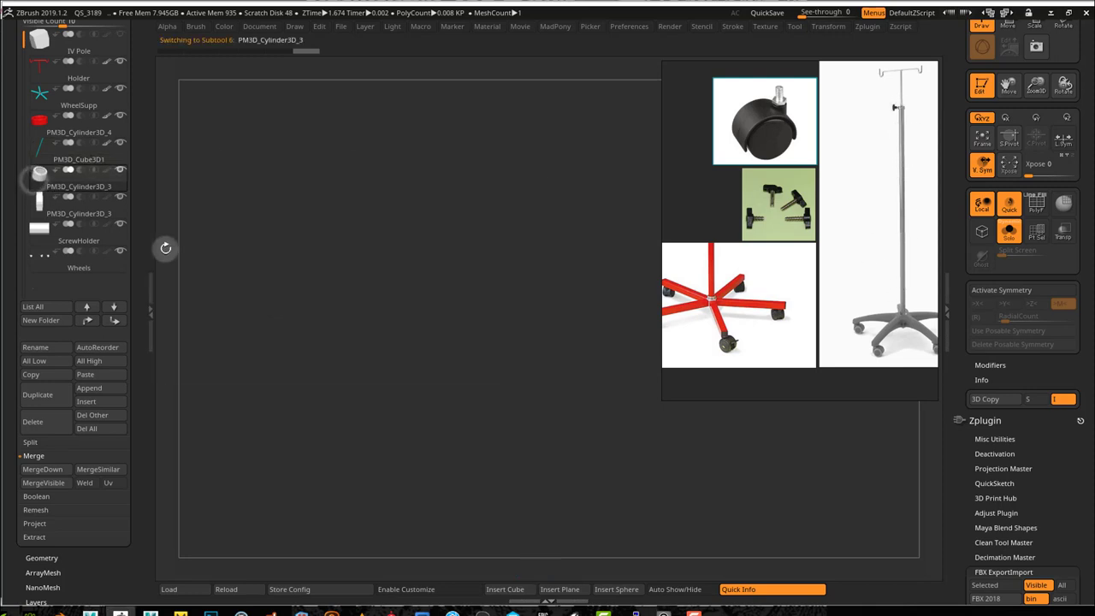
left_click(222, 27)
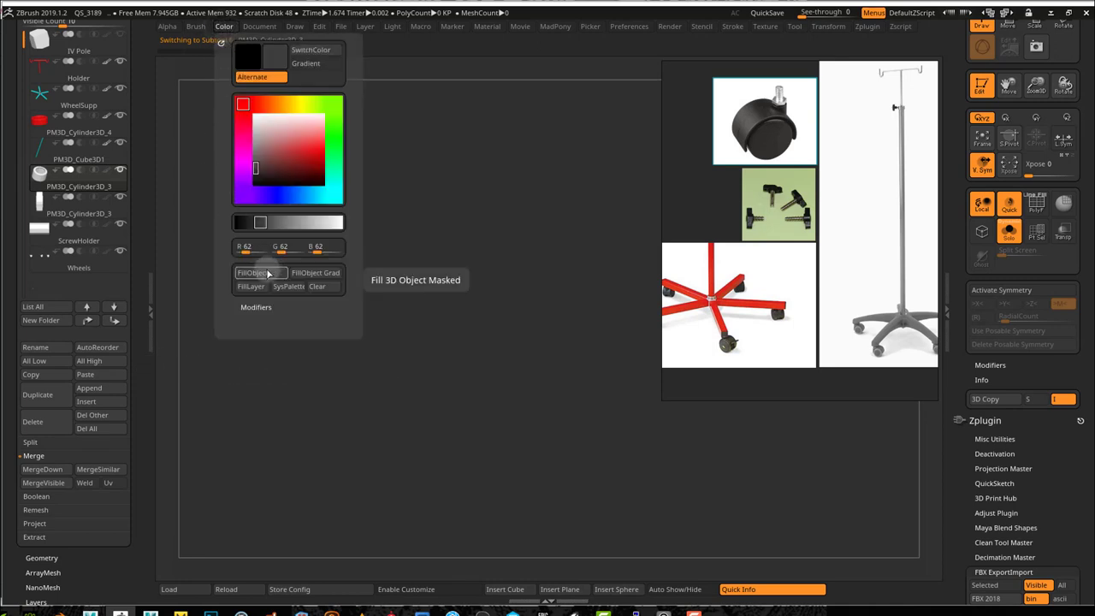
left_click(41, 214)
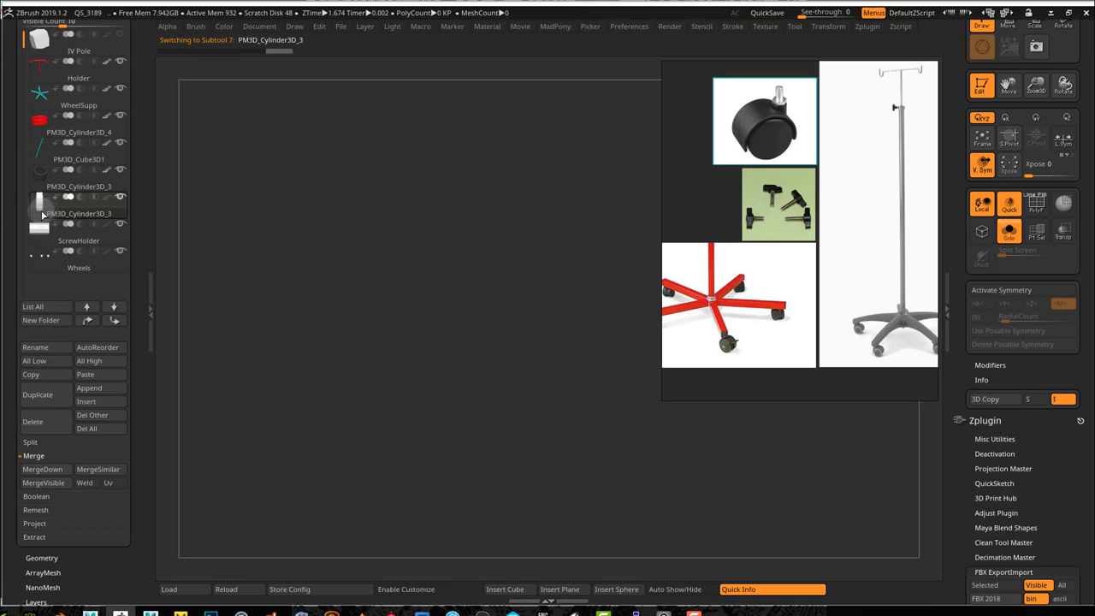
mouse_move(40, 212)
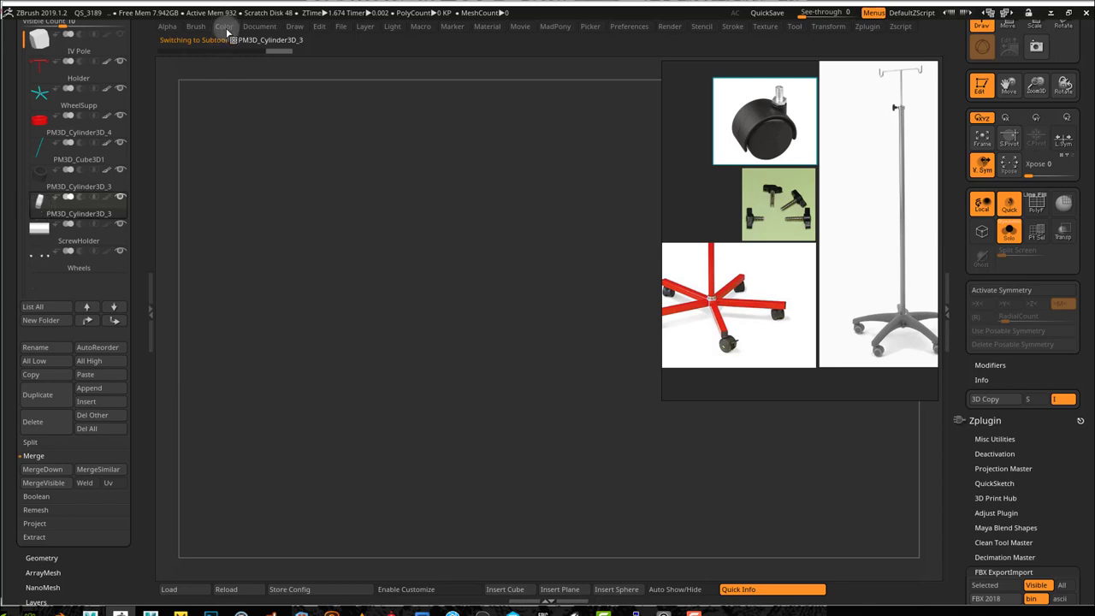
mouse_move(73, 246)
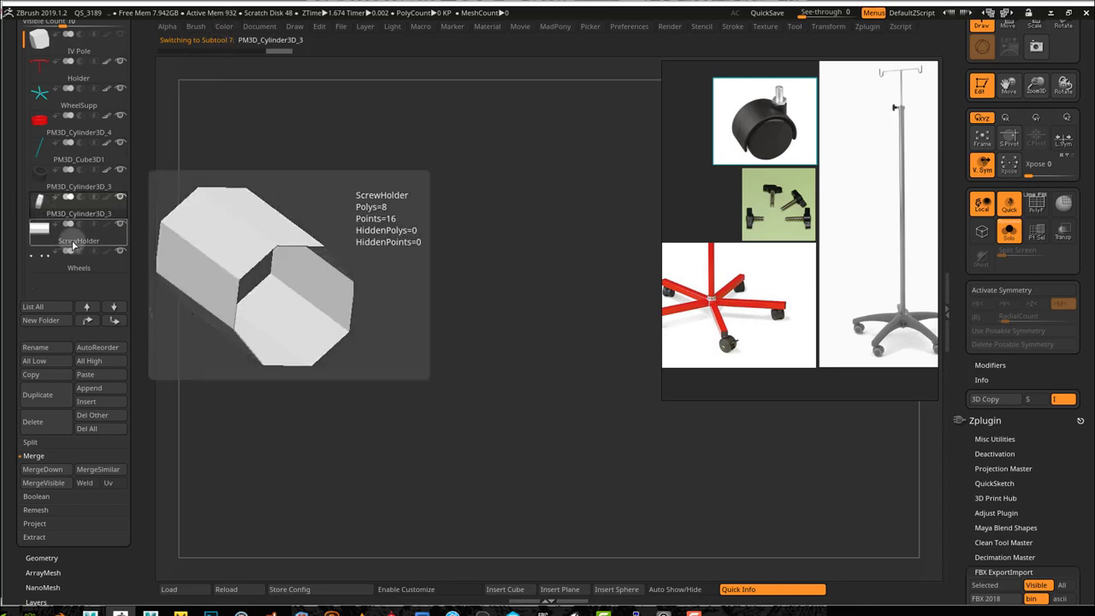
left_click(56, 243)
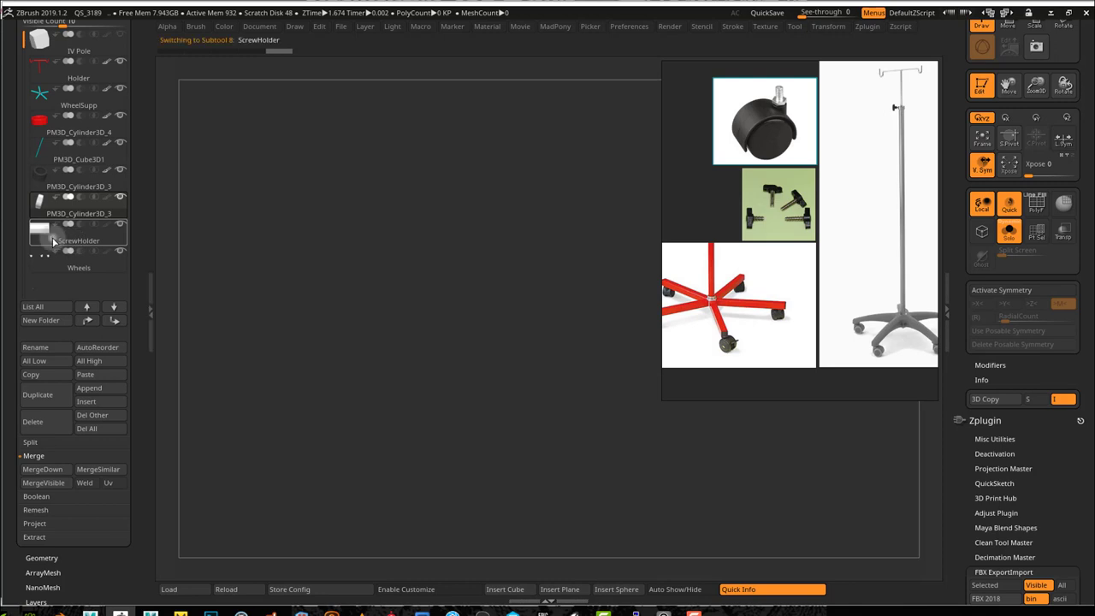
left_click(225, 27)
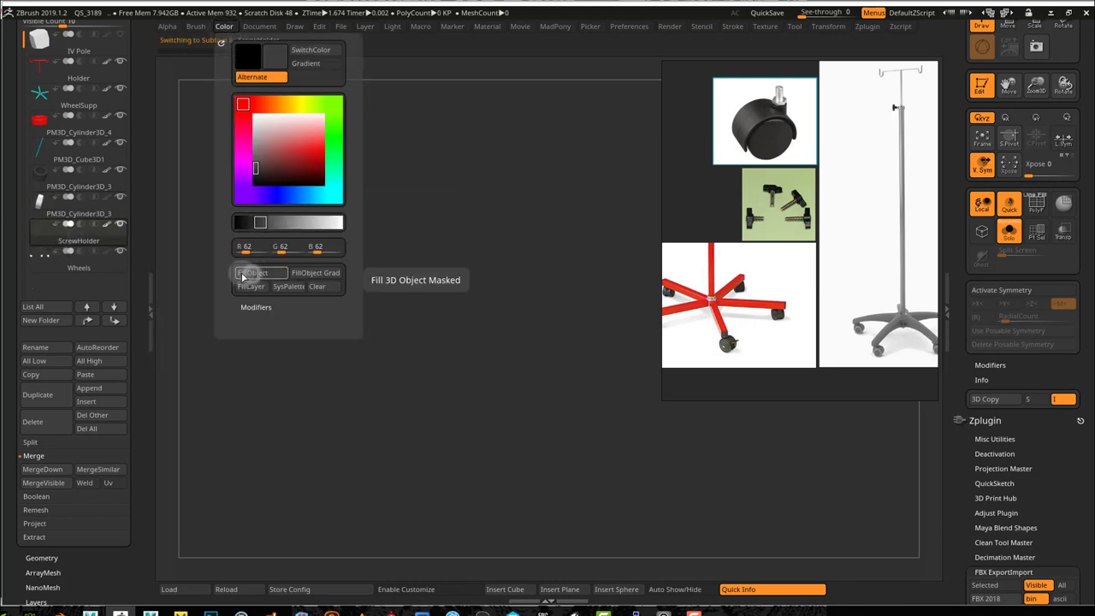
- Fill the second PM3D_Cylinder3D_3 subtool, just above ScrewHolder, with purple (R 128, G 0, B 255)
left_click(40, 211)
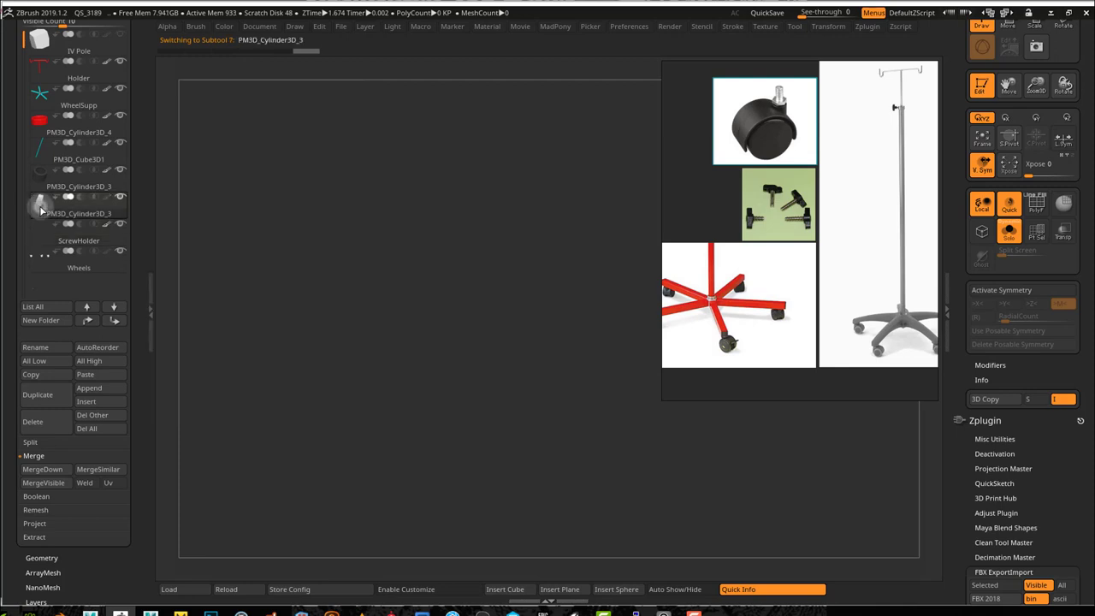
left_click(226, 27)
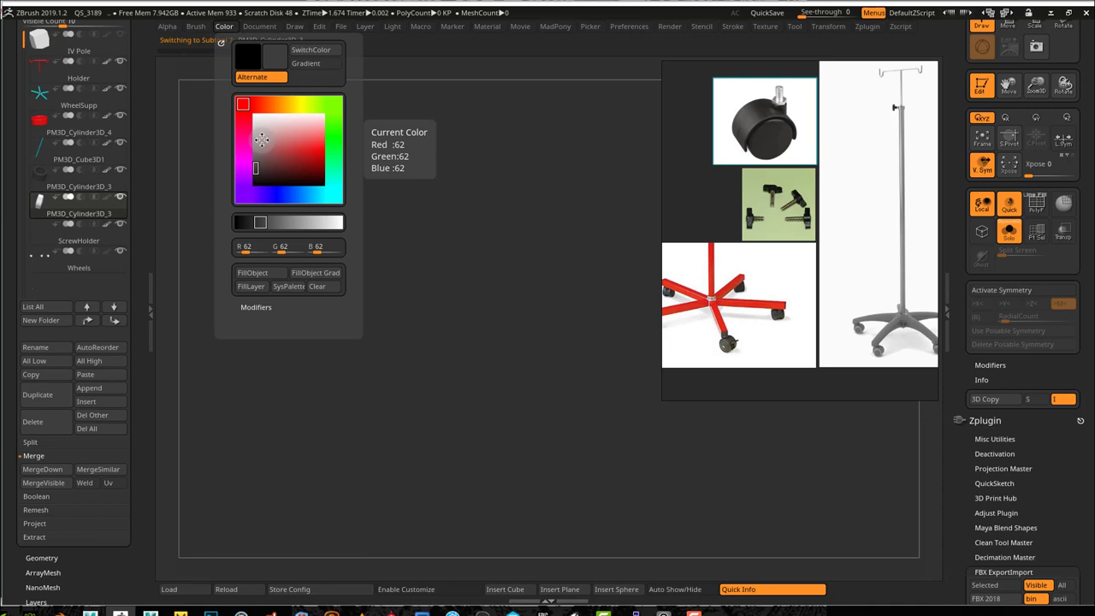
left_click_drag(246, 107, 232, 193)
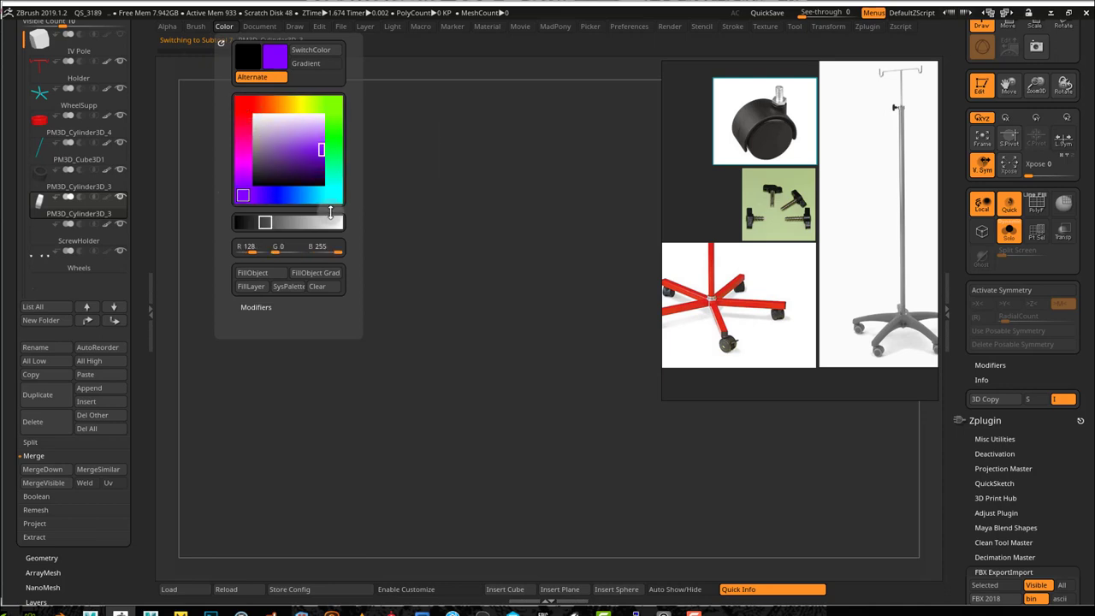
left_click(257, 278)
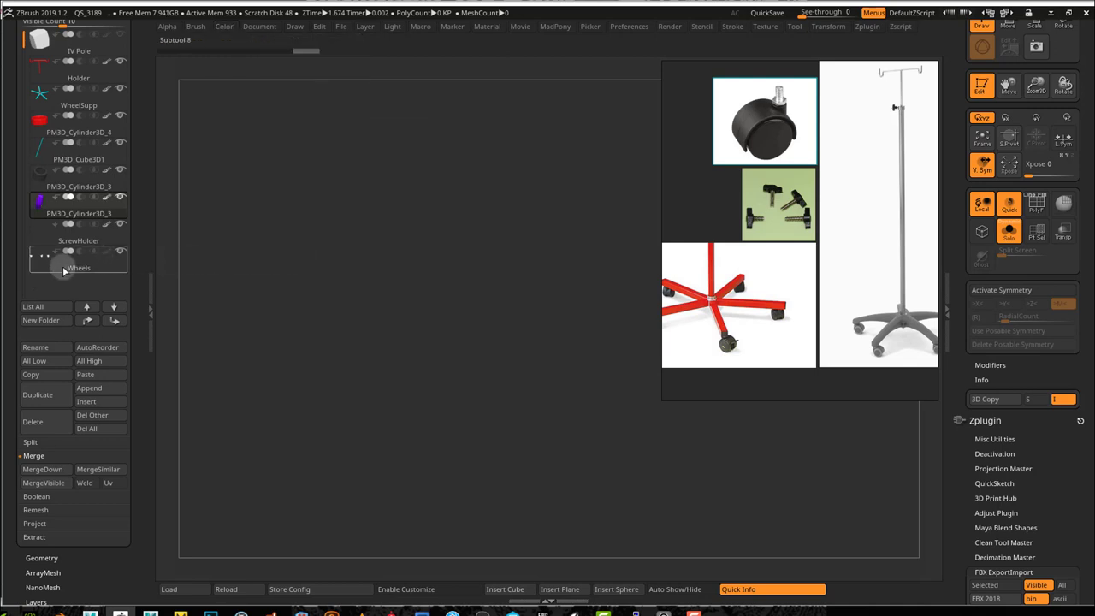
- Select the Wheels subtool and compare its casters and brake tabs with the wheel base reference photo
mouse_move(64, 271)
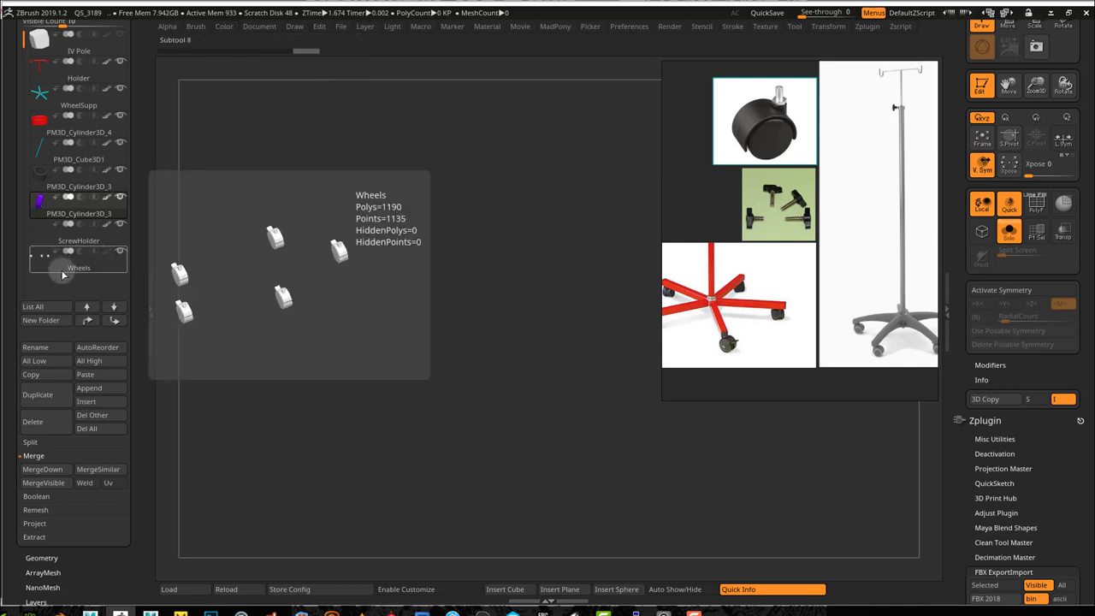
left_click(62, 274)
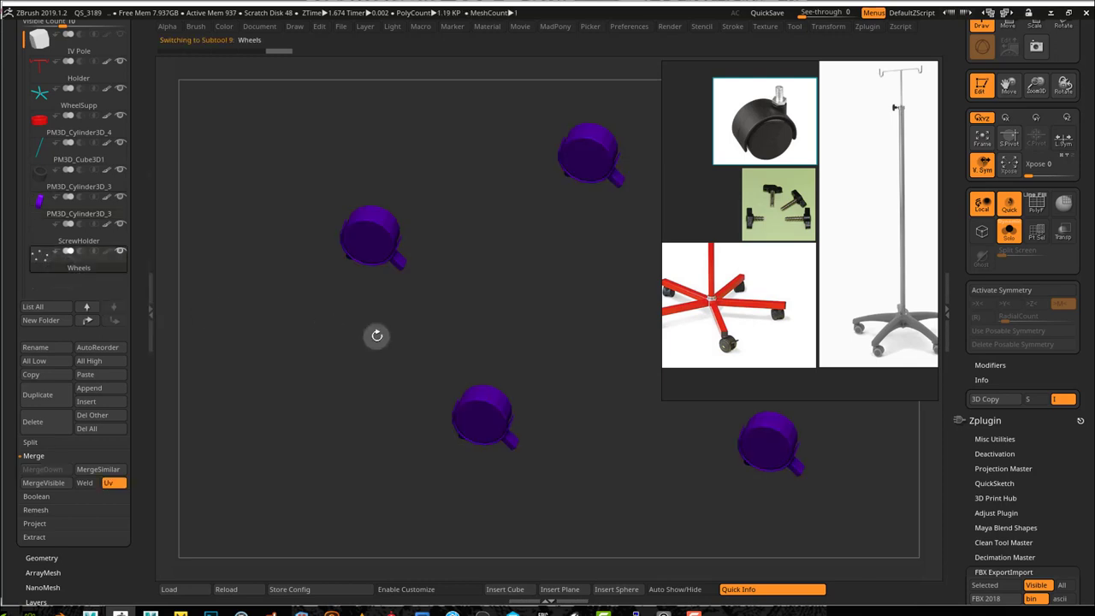
left_click_drag(421, 296, 467, 548)
left_click_drag(593, 523, 548, 412, "alt")
left_click_drag(527, 478, 477, 474)
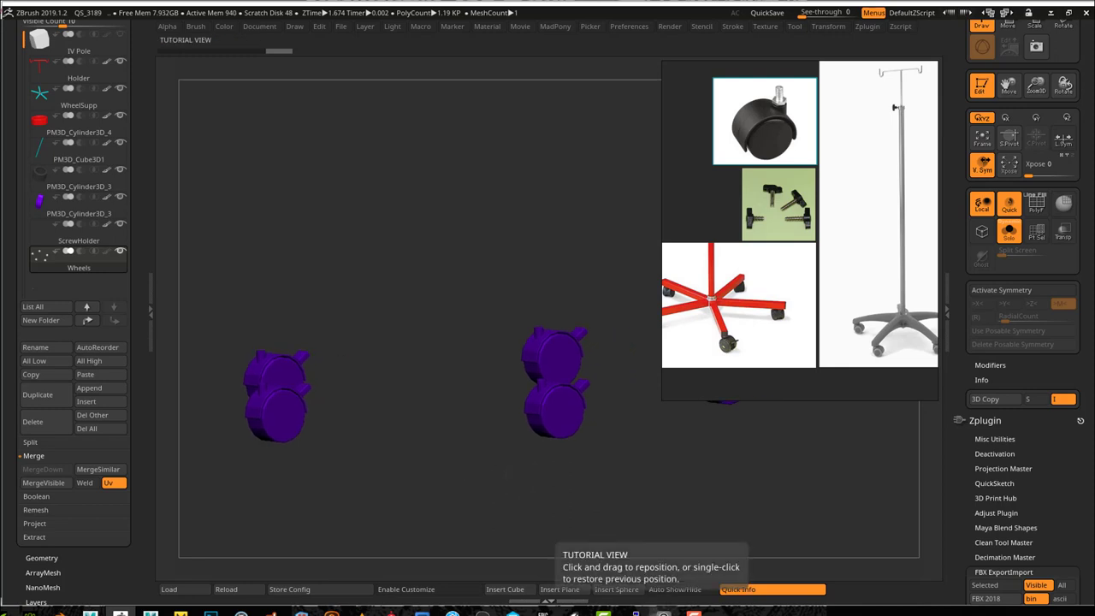
scroll(740, 351, "up", 5)
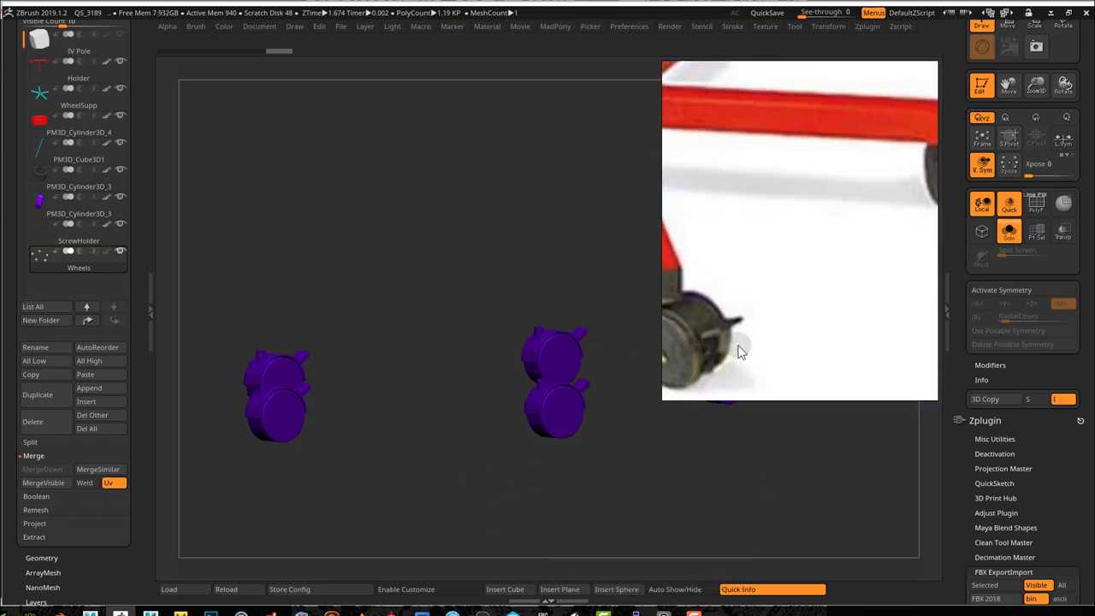
scroll(725, 411, "down", 5)
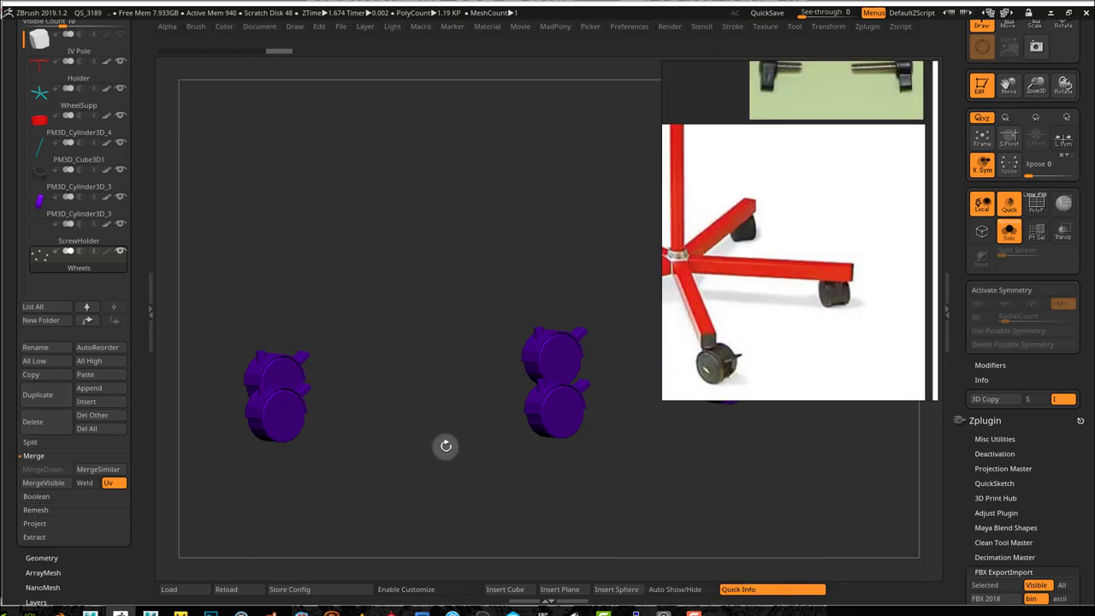
left_click_drag(448, 442, 420, 437)
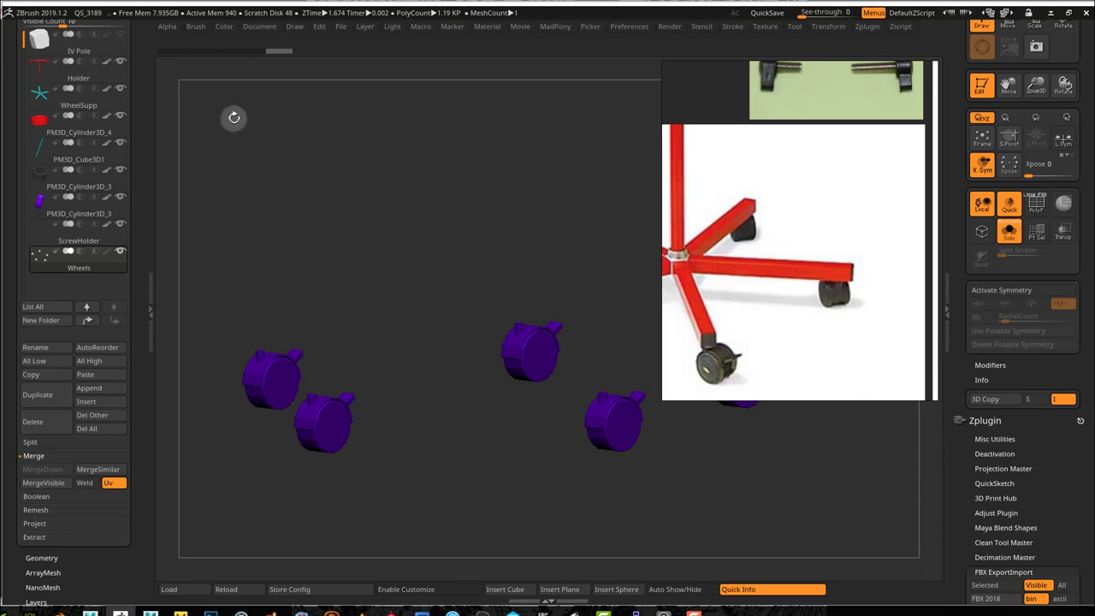
- Fill the Wheels subtool and the end caps of the WheelSupp legs with purple (R 128, G 0, B 255)
left_click(222, 27)
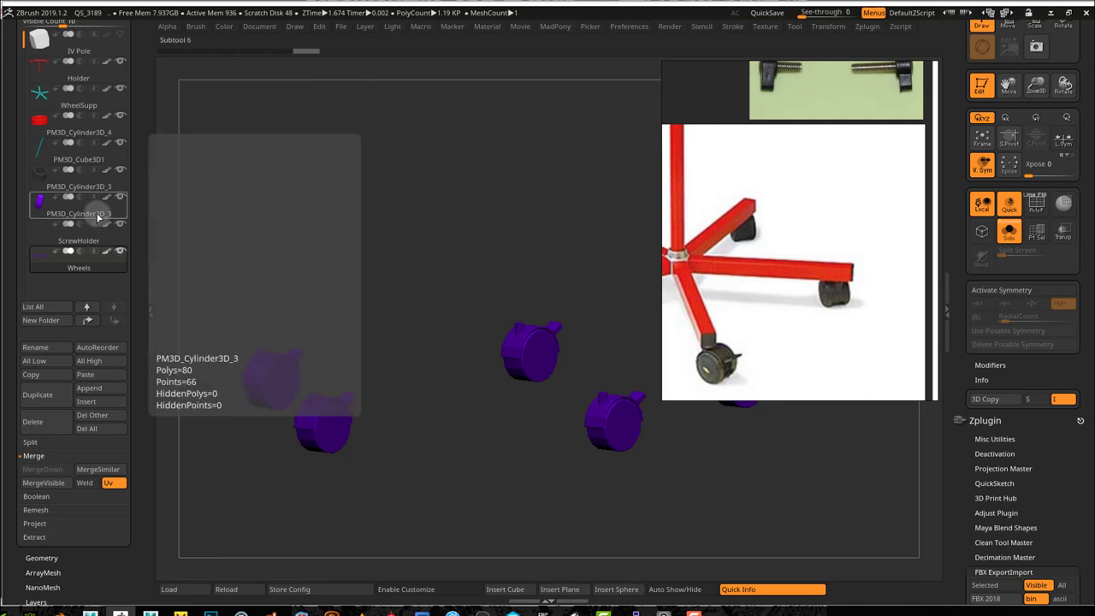
right_click_drag(364, 266, 360, 336)
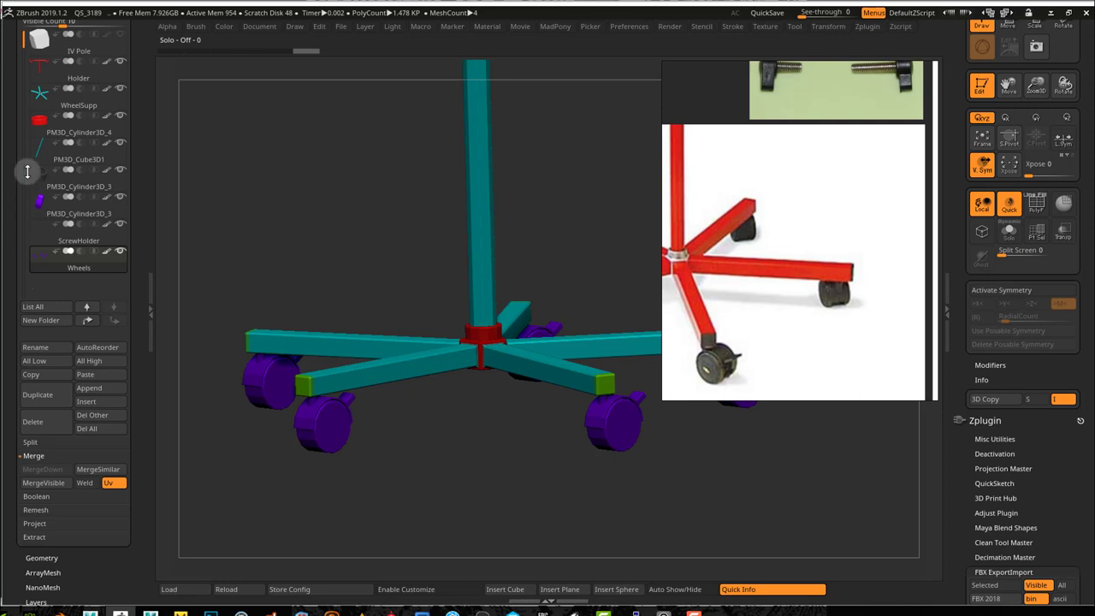
left_click(42, 95)
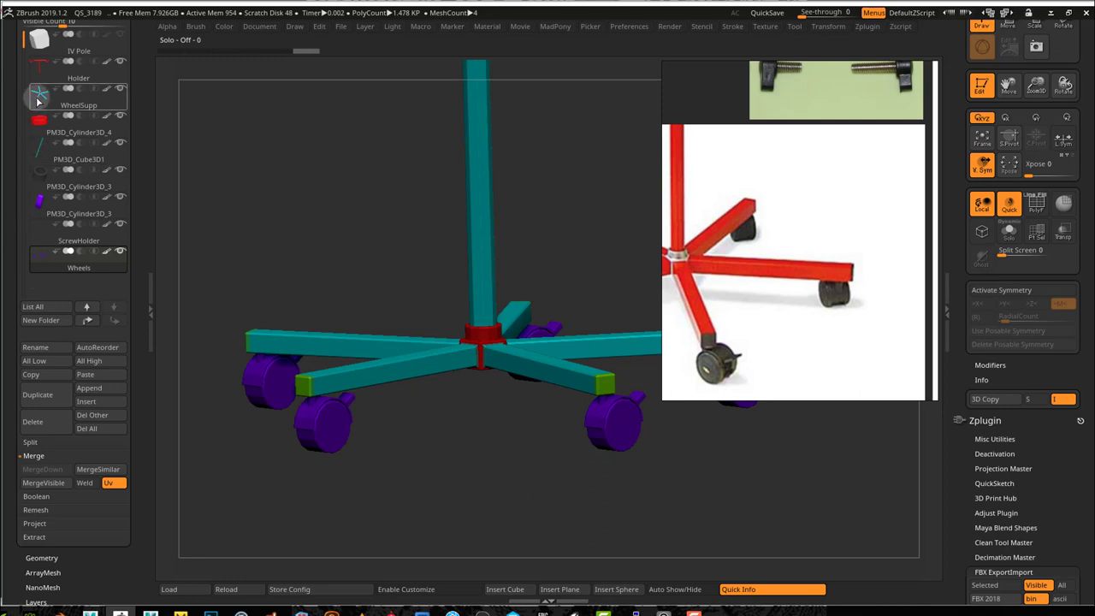
left_click(297, 393, "ctrl+shift")
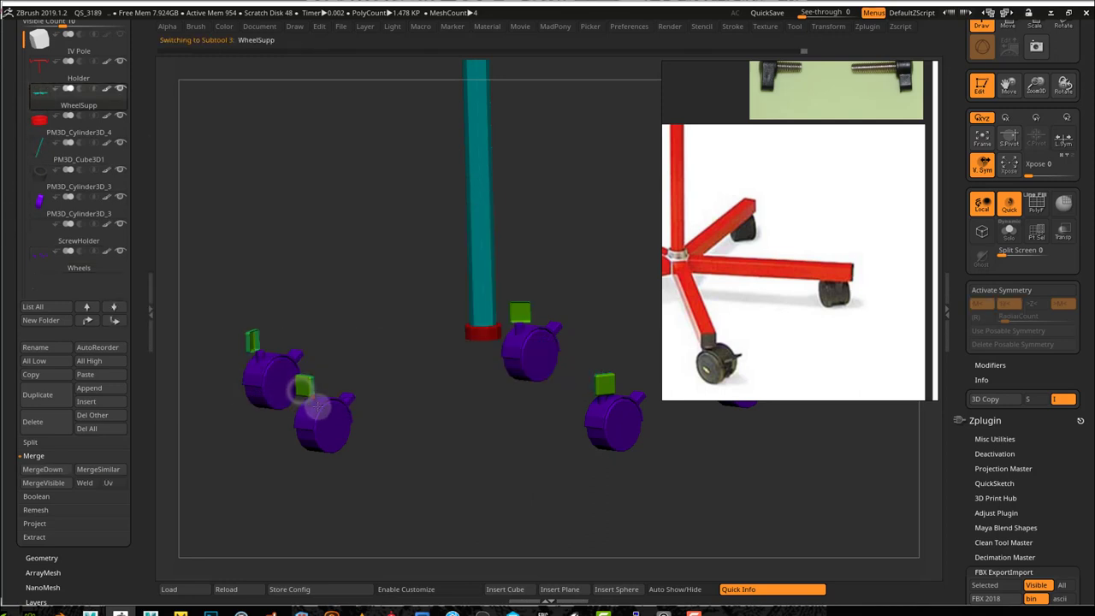
left_click(221, 27)
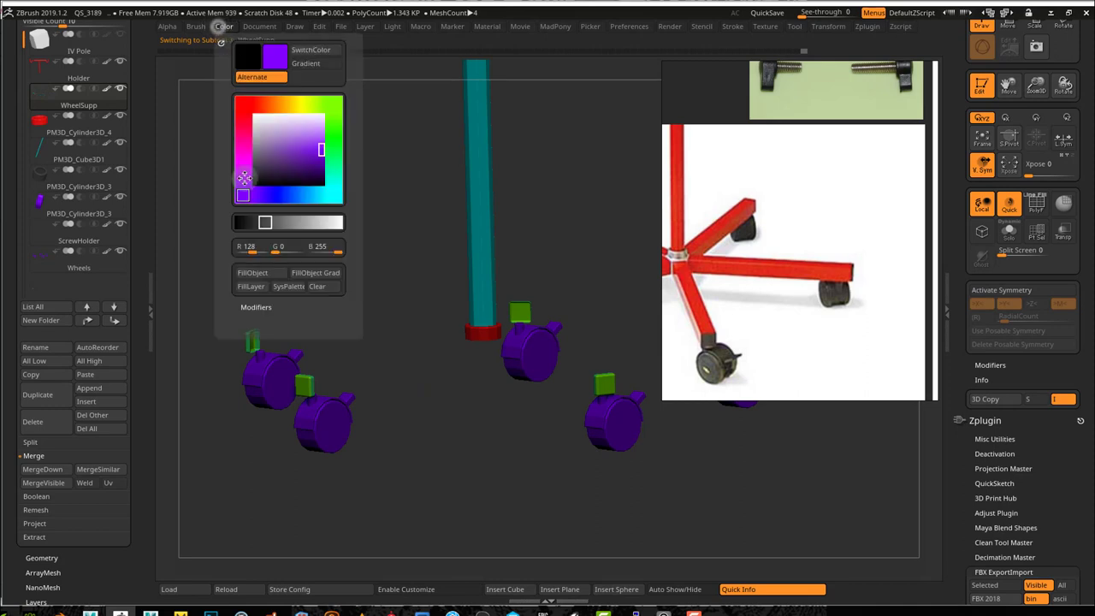
left_click(258, 278)
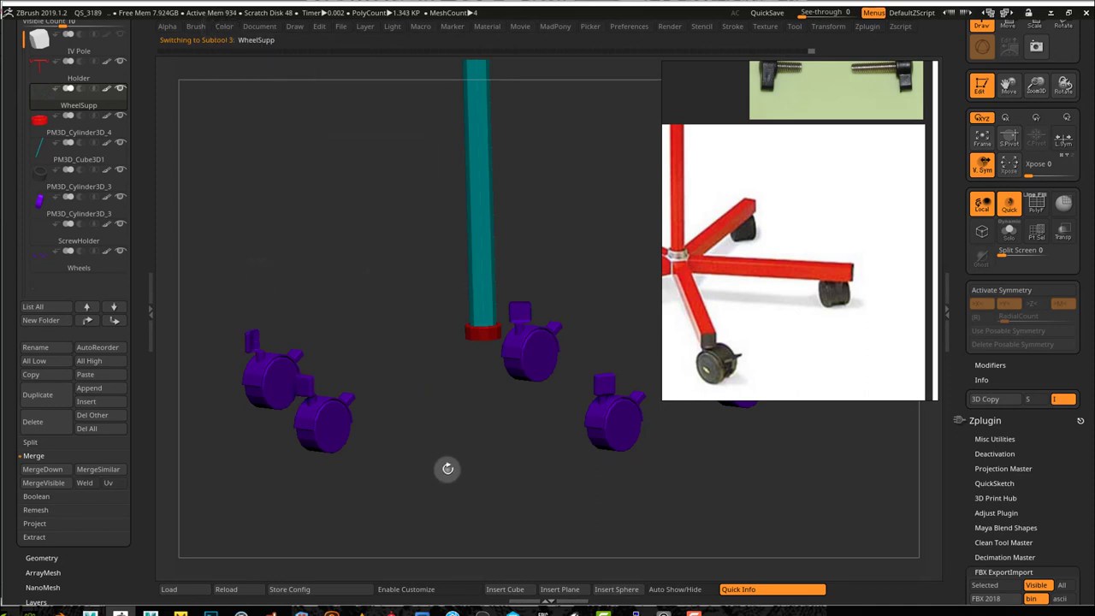
left_click(472, 479, "ctrl+shift")
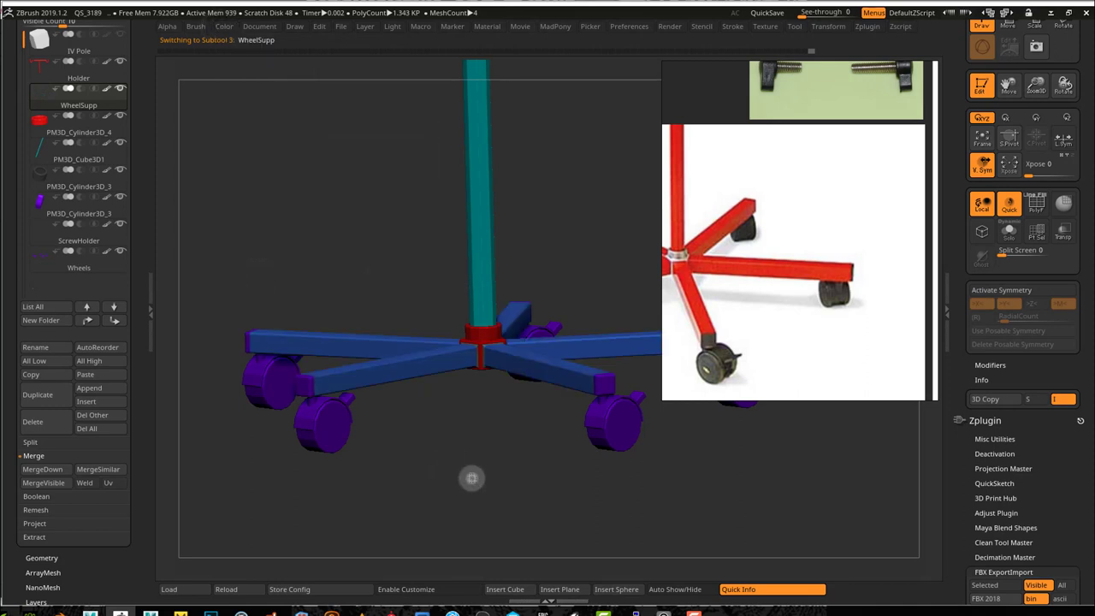
- Isolate the legs of the WheelSupp subtool, fill them with cyan (R 0, G 255, B 255) and show the whole subtool again
mouse_move(492, 468)
left_mouse_down()
mouse_move(484, 479)
mouse_move(500, 480)
left_mouse_up()
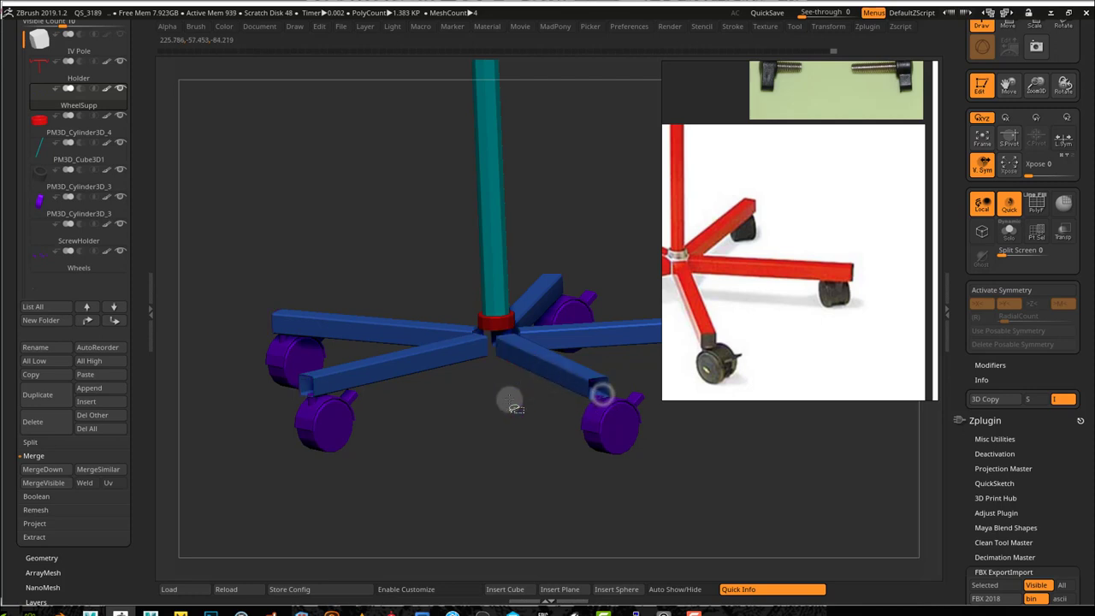
left_click(195, 28)
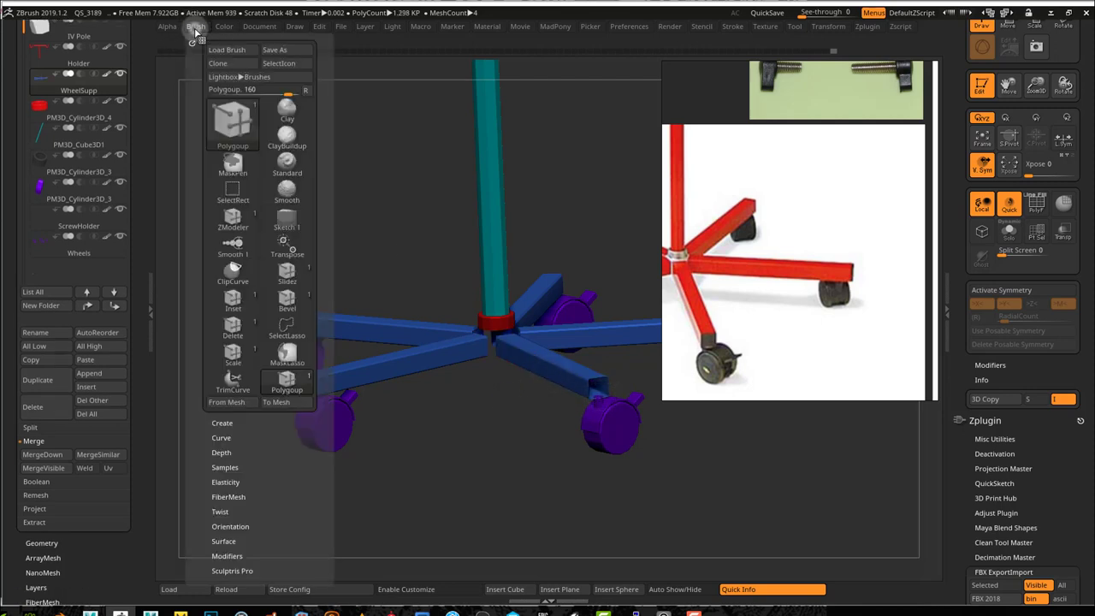
left_click(220, 26)
left_click(250, 76)
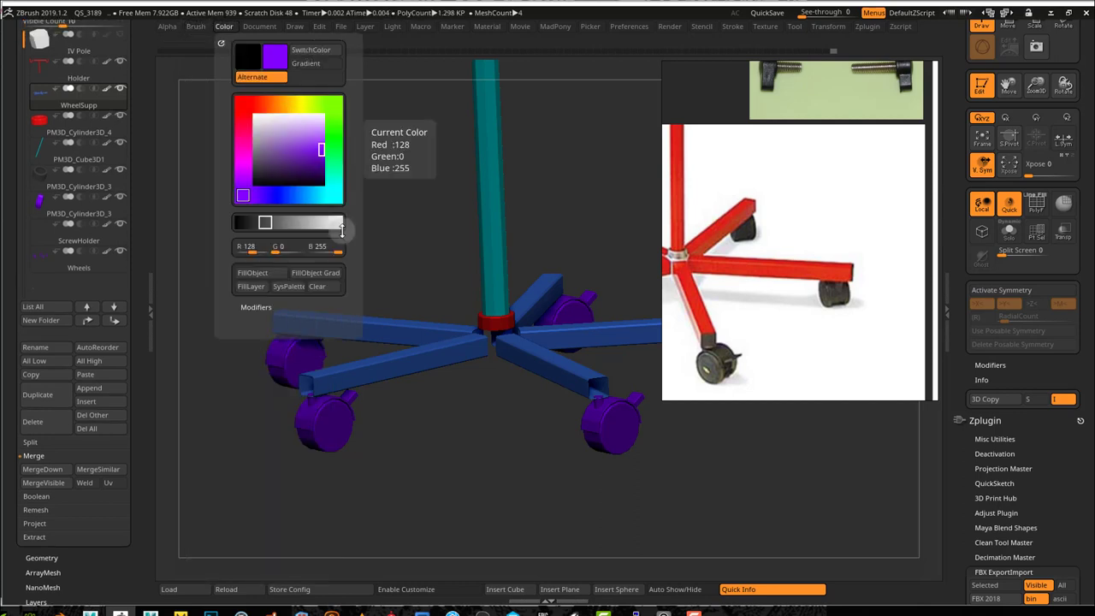
left_click(332, 198)
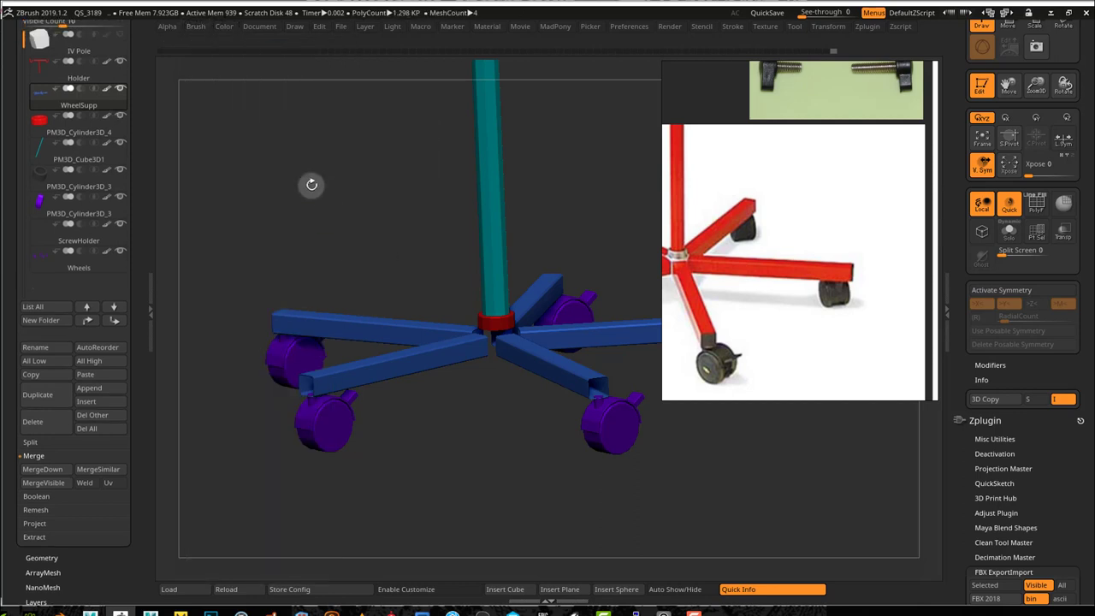
left_click(224, 27)
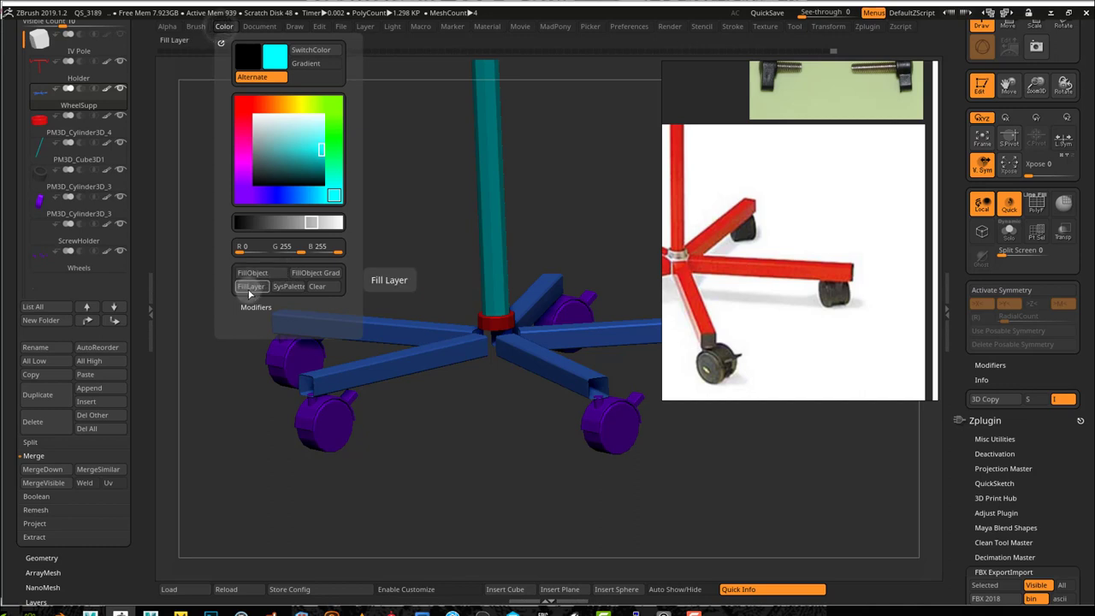
left_click(257, 274)
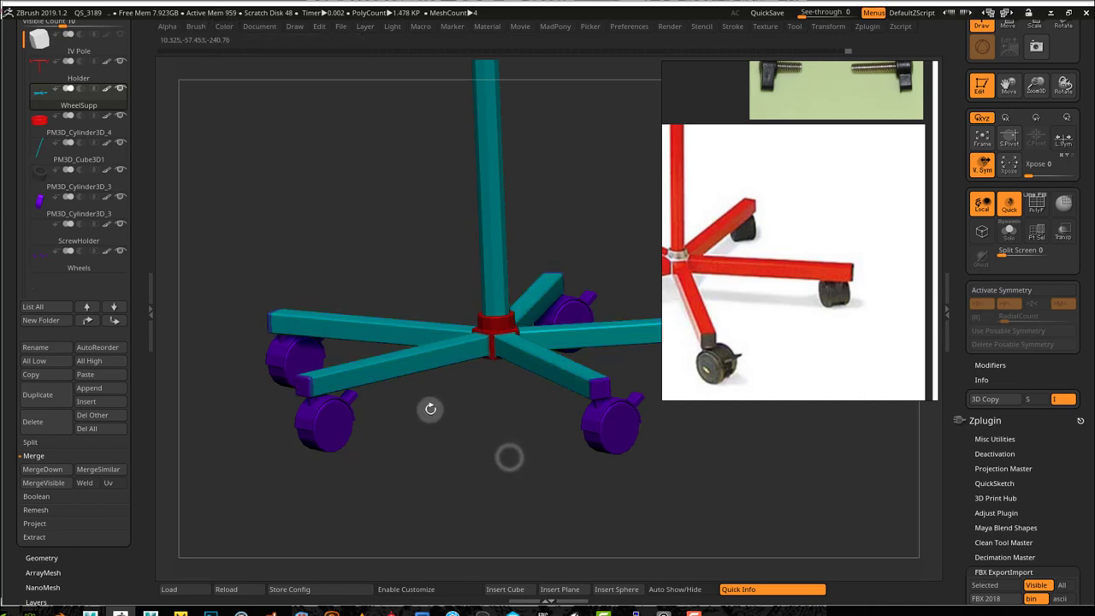
- Fill the first PM3D_Cylinder3D_3 subtool, the collar where the holder enters the pole, with red (R 255, G 0, B 0)
left_click_drag(494, 403, 484, 509, "alt")
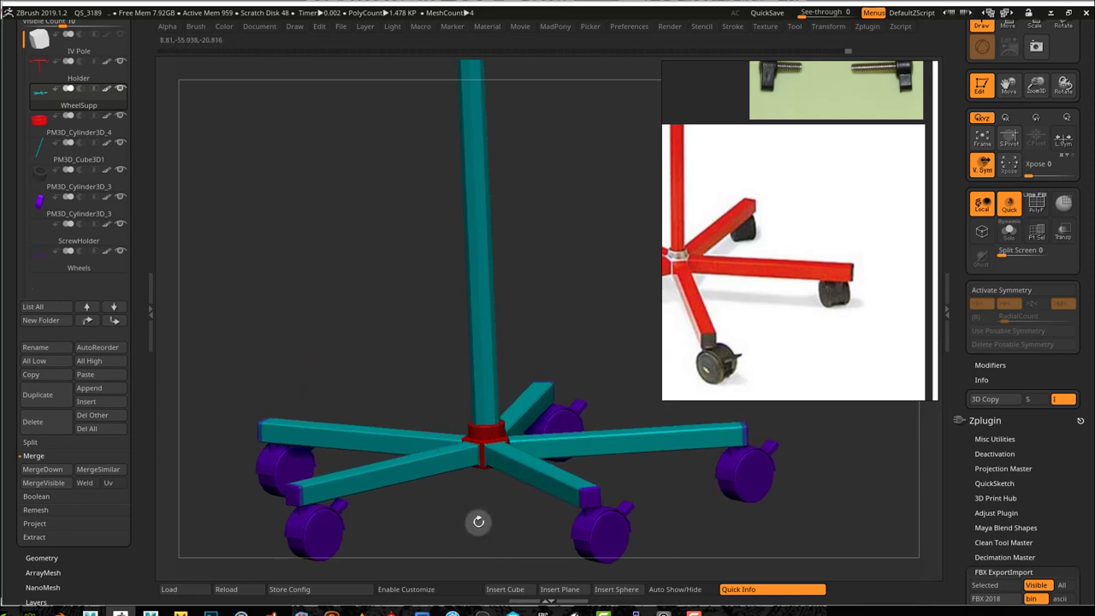
left_click_drag(501, 509, 438, 447, "alt")
left_click_drag(429, 290, 350, 526, "alt")
left_click_drag(381, 436, 376, 468)
left_click_drag(466, 241, 283, 257)
left_click(40, 184)
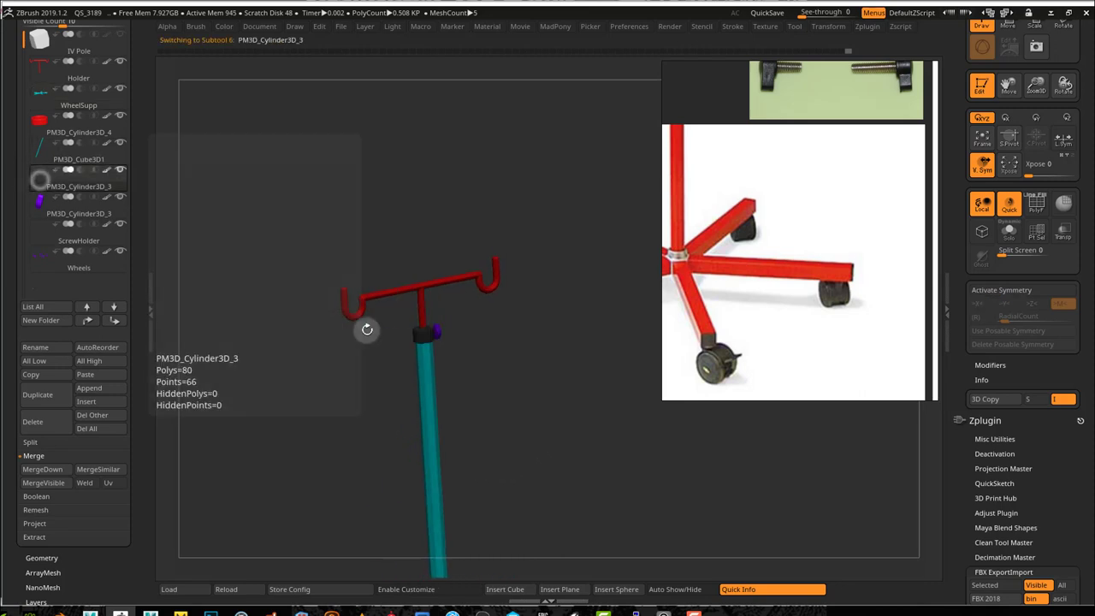
left_click_drag(480, 368, 656, 540)
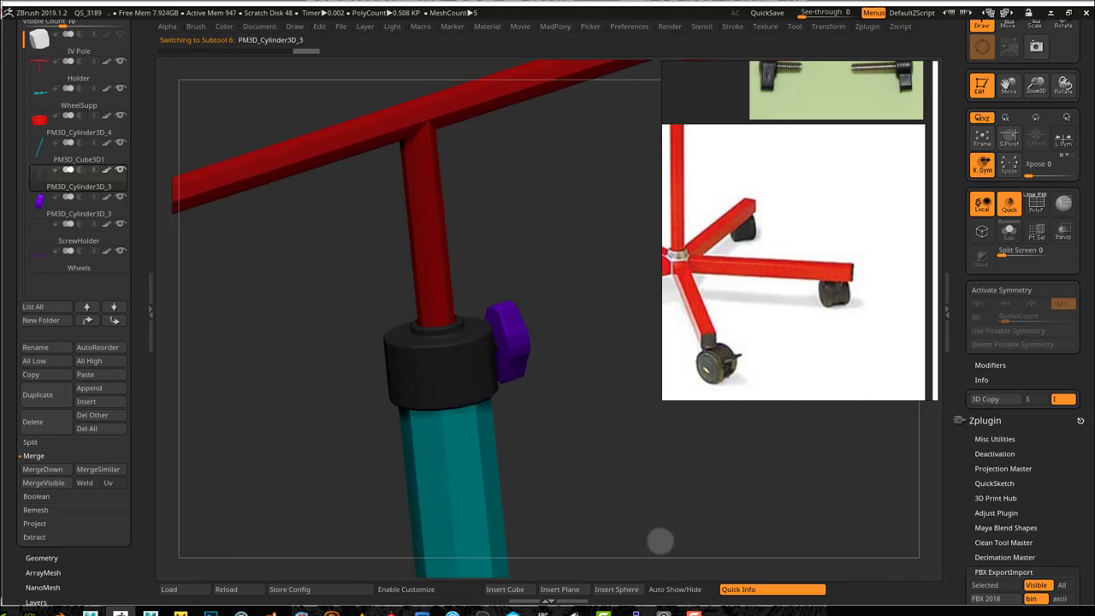
left_click_drag(616, 465, 590, 468)
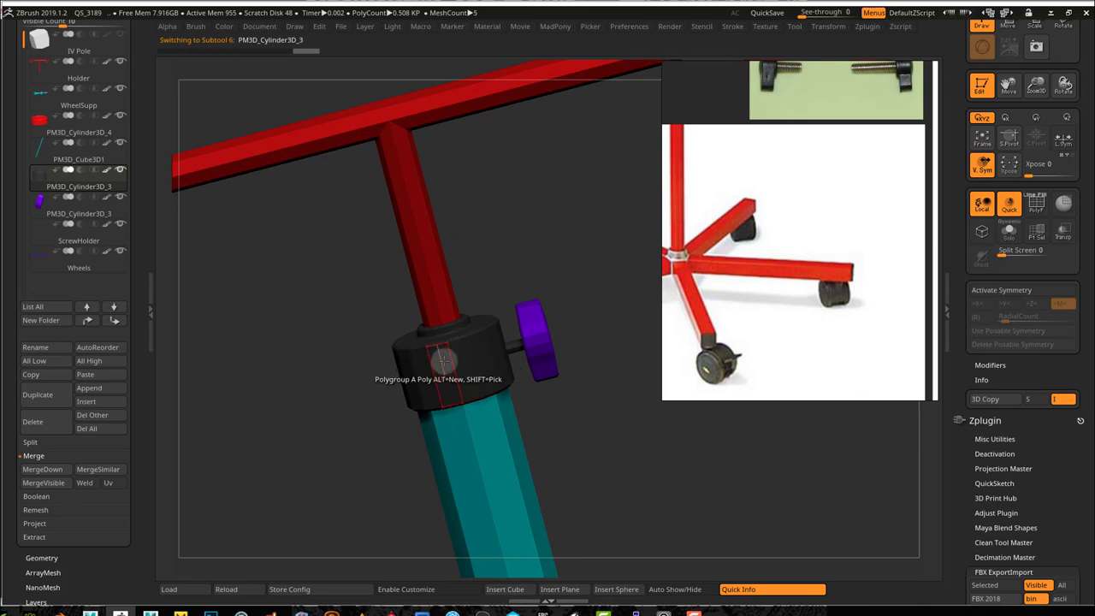
mouse_move(72, 189)
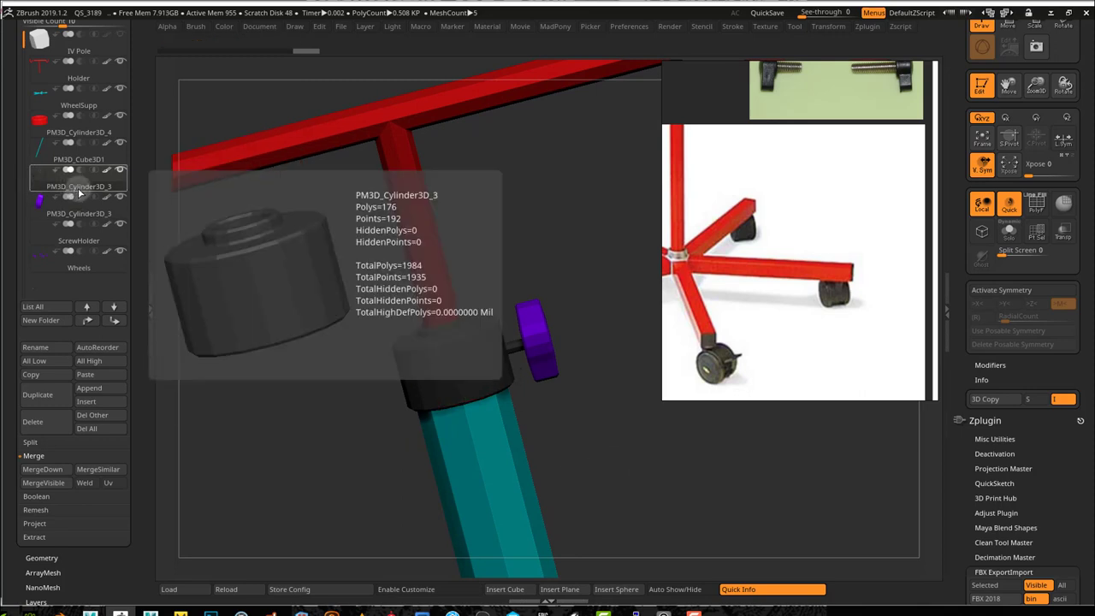
left_click(223, 26)
left_click(242, 105)
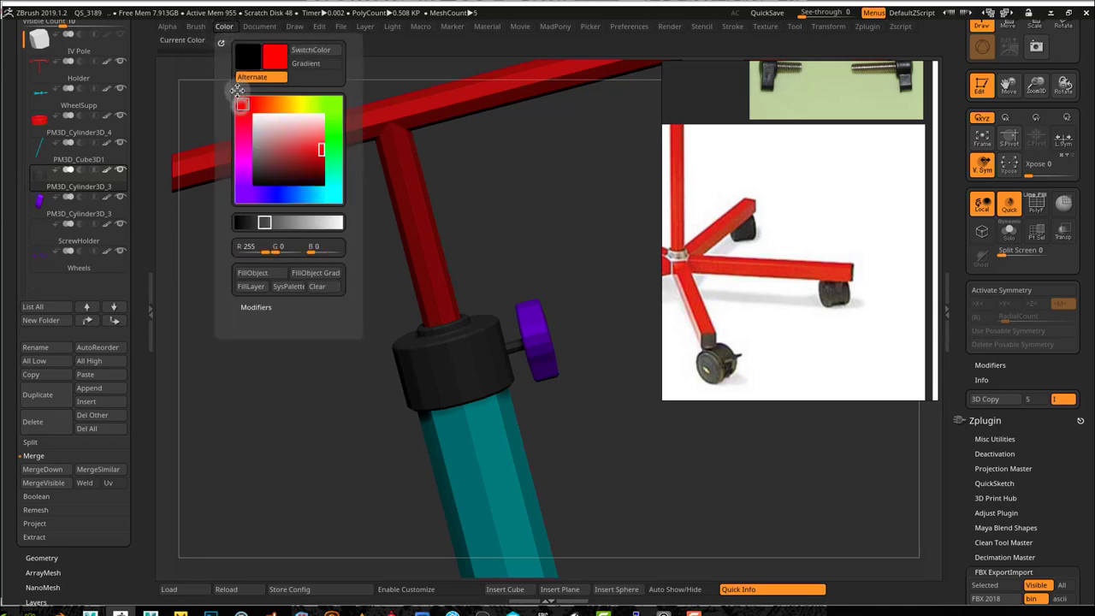
left_click(252, 273)
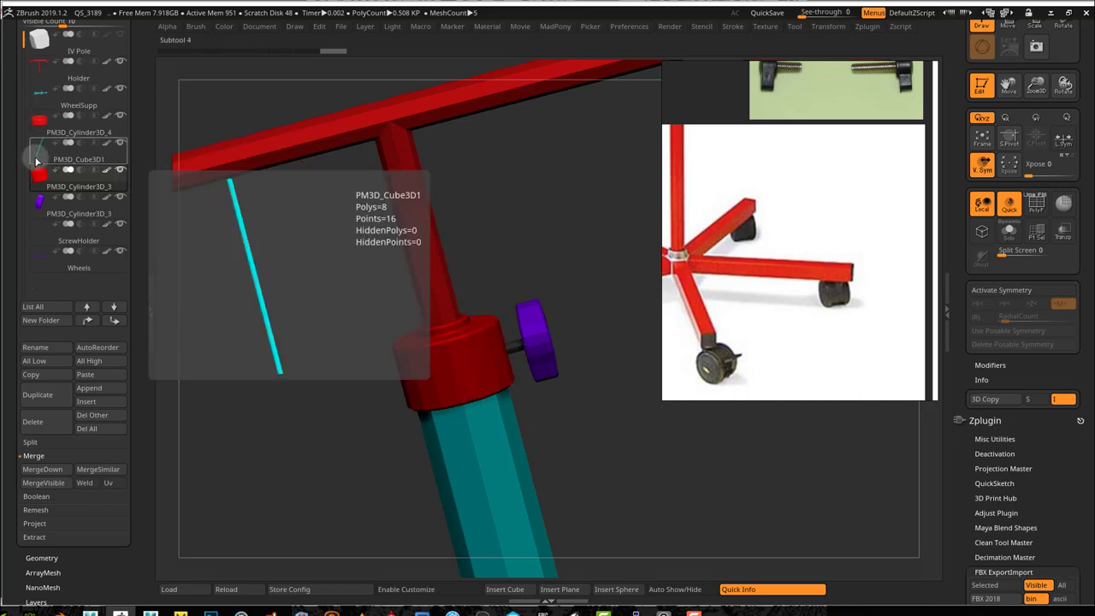
- Fill the ScrewHolder subtool with the same red (R 255, G 0, B 0)
left_click(60, 239)
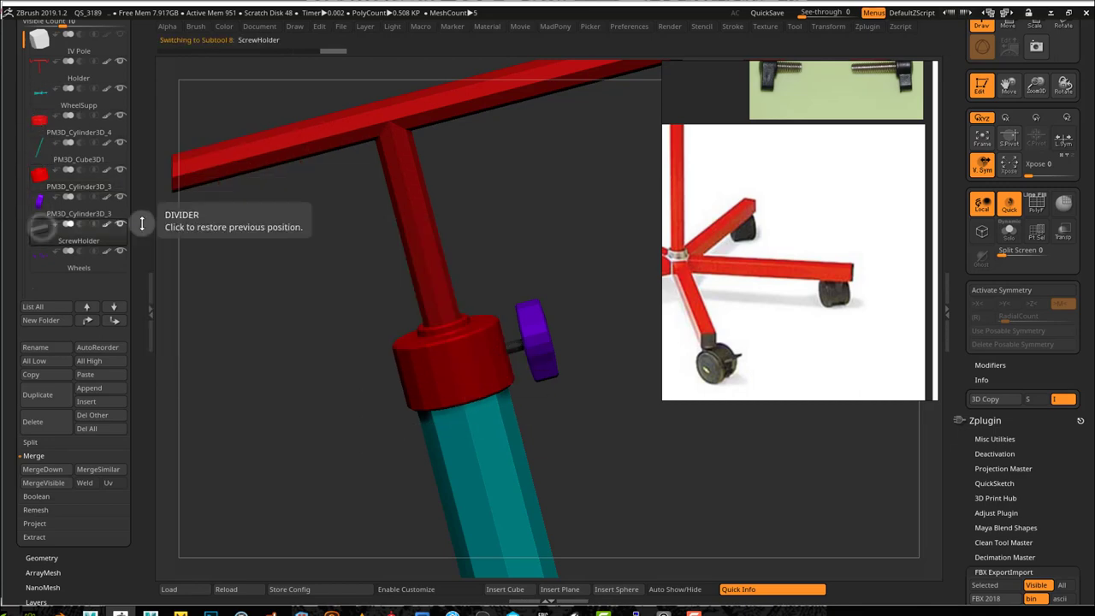
left_click(223, 26)
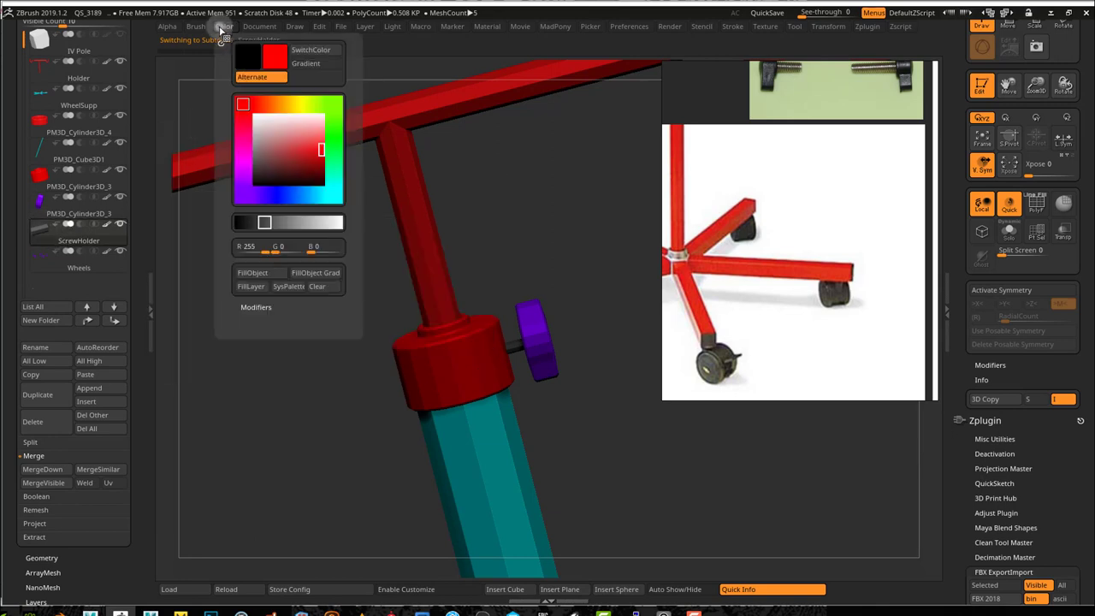
left_click(253, 272)
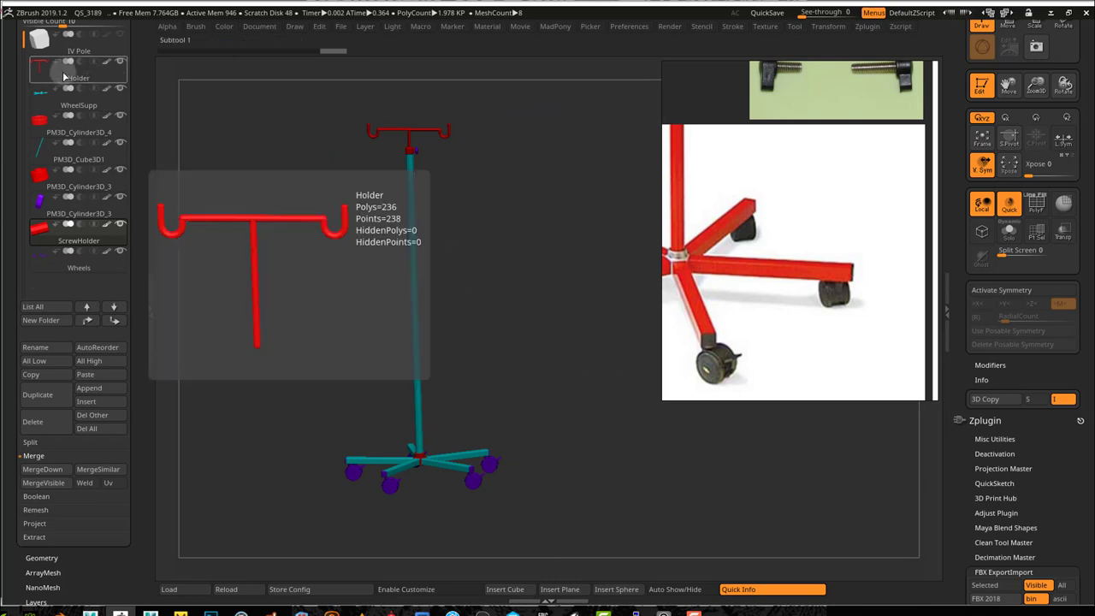
- Merge all the subtools below Holder, from WheelSupp through Wheels, down into Holder with the Uv option enabled
left_click(62, 78)
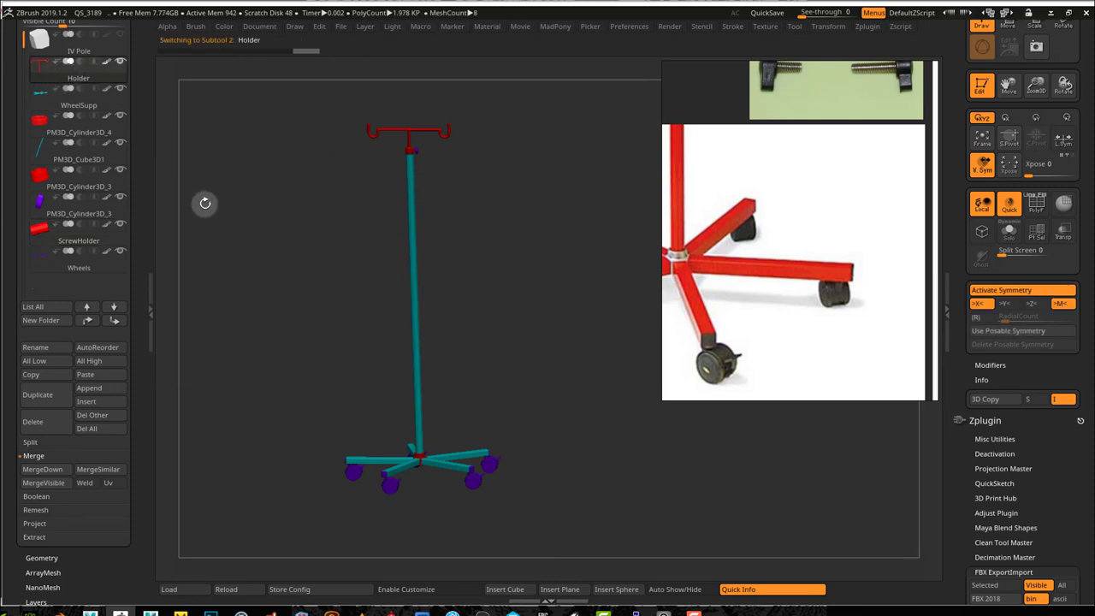
mouse_move(268, 242)
left_mouse_down()
mouse_move(257, 244)
mouse_move(268, 225)
mouse_move(274, 243)
left_mouse_up()
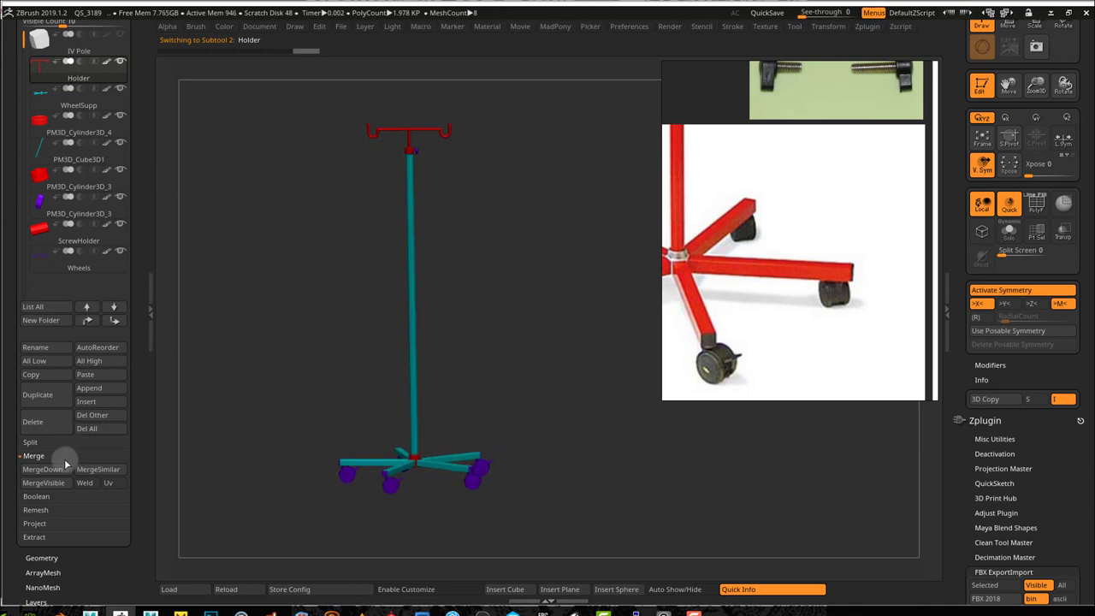
left_click(118, 486)
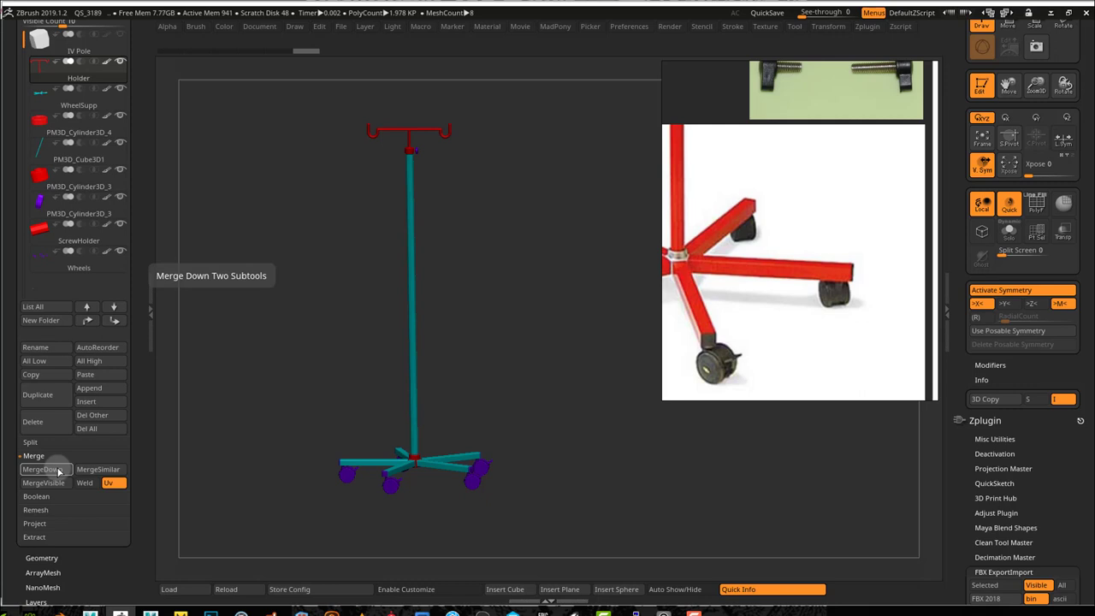
left_click(58, 471)
left_click(58, 471)
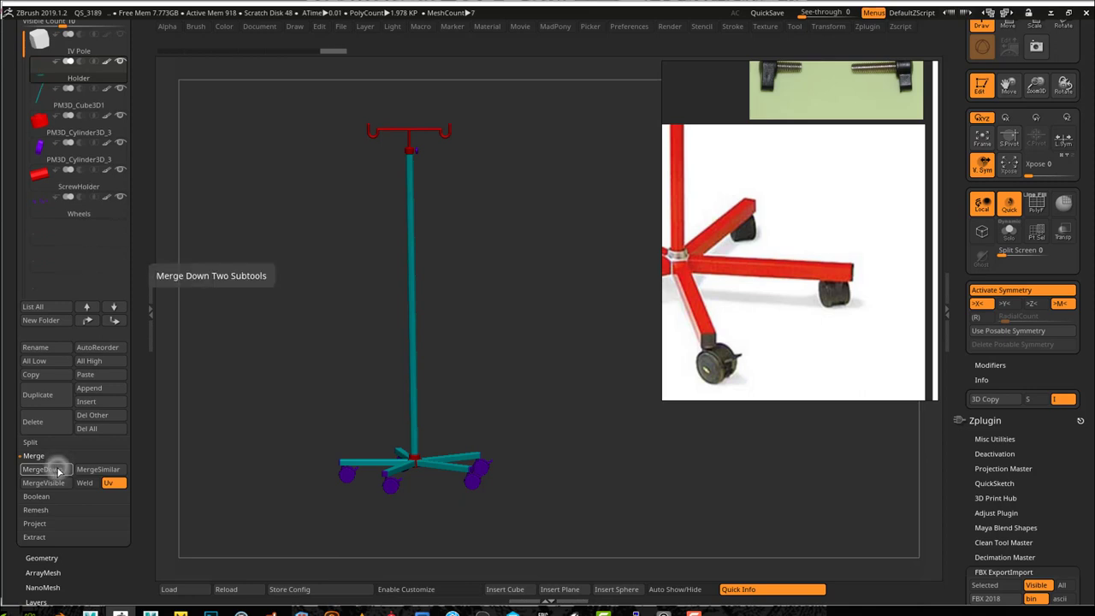
left_click(59, 471)
left_click(58, 471)
left_click(58, 471)
left_click(59, 471)
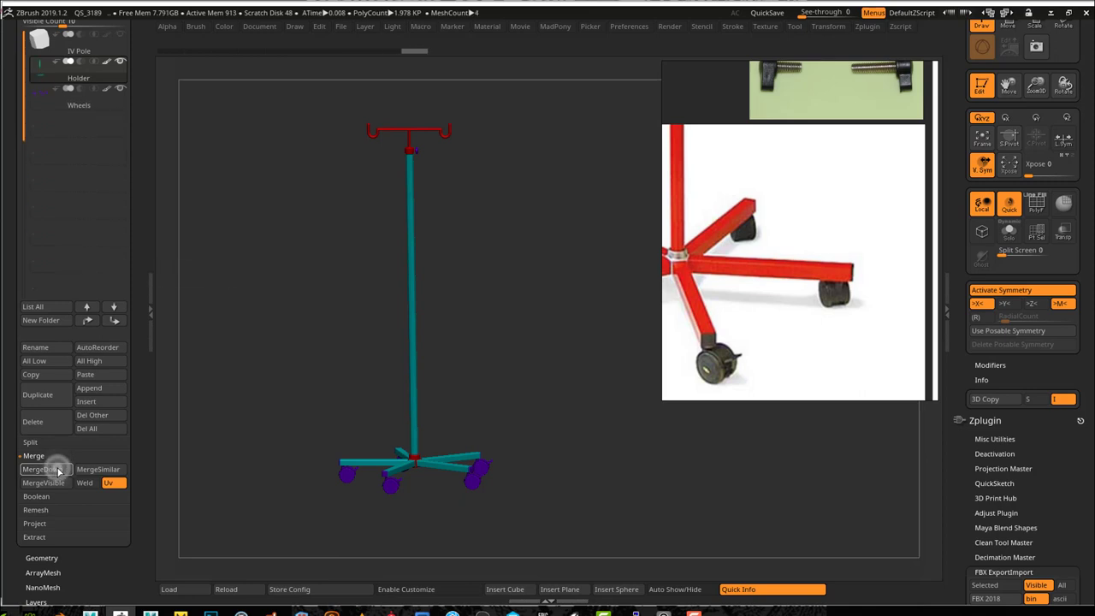
left_click(58, 470)
left_click(58, 471)
left_click(58, 470)
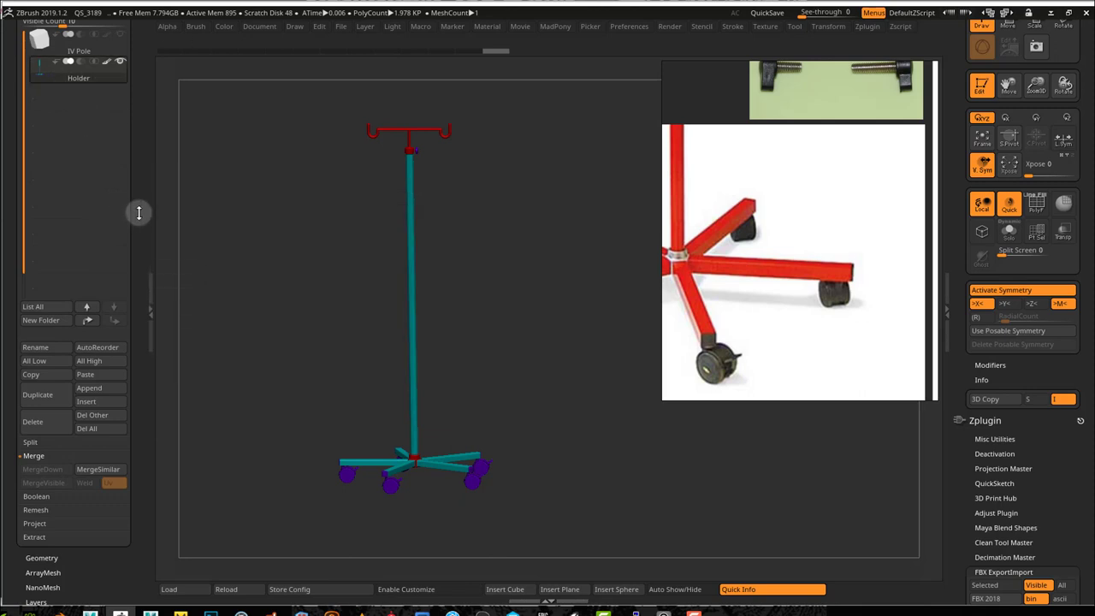
mouse_move(365, 314)
left_mouse_down()
mouse_move(310, 311)
mouse_move(360, 318)
mouse_move(363, 292)
mouse_move(369, 318)
mouse_move(355, 314)
left_mouse_up()
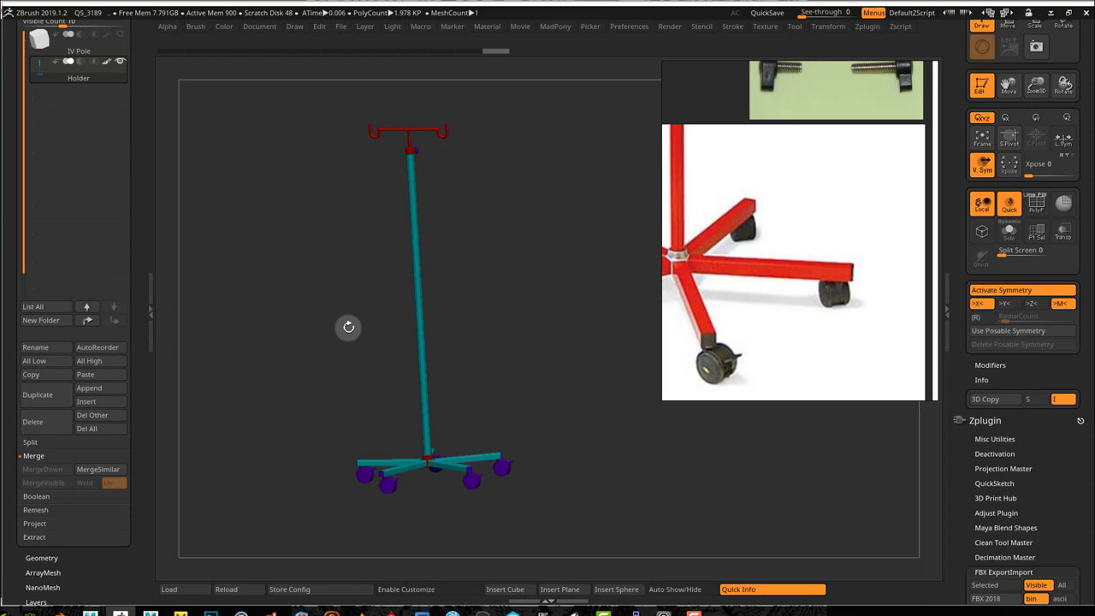
left_click(370, 131)
left_click_drag(521, 366, 523, 369)
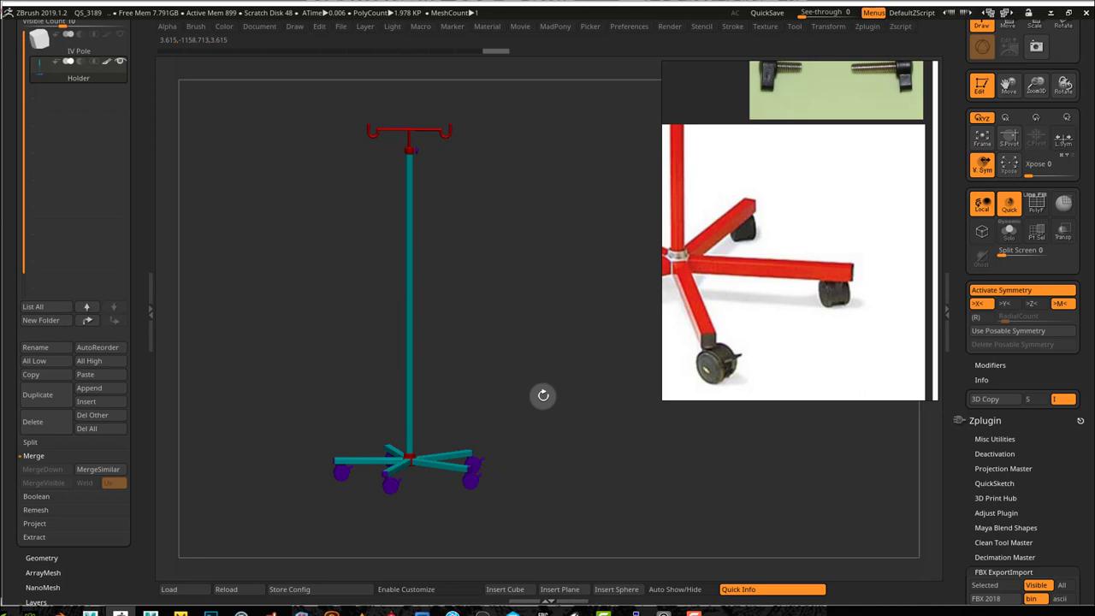
mouse_move(544, 395)
left_mouse_down()
mouse_move(522, 391)
mouse_move(534, 398)
mouse_move(525, 406)
mouse_move(524, 386)
mouse_move(539, 402)
left_mouse_up()
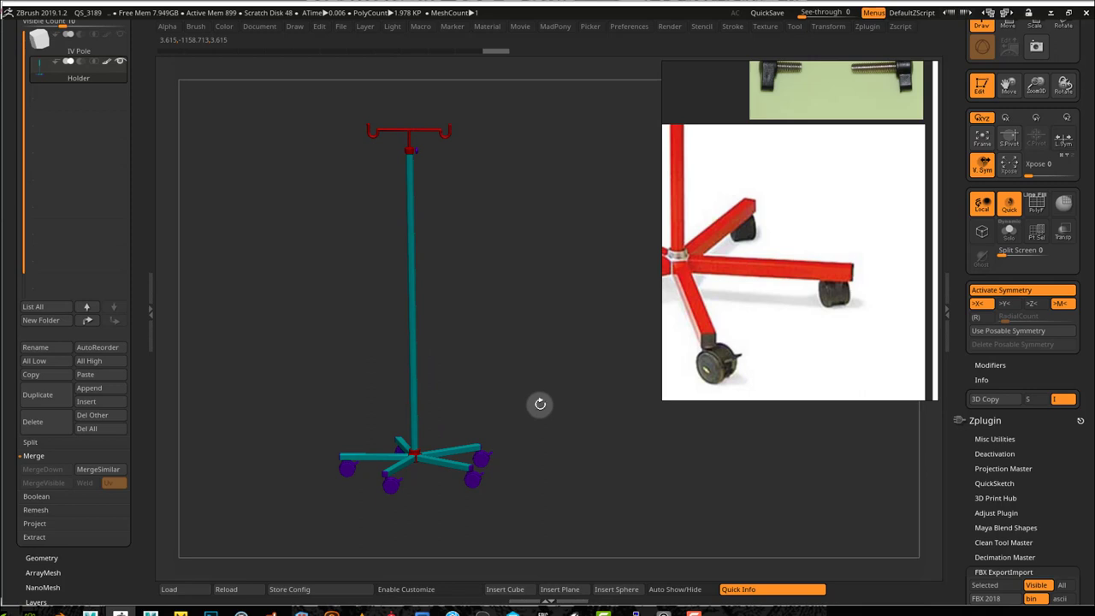